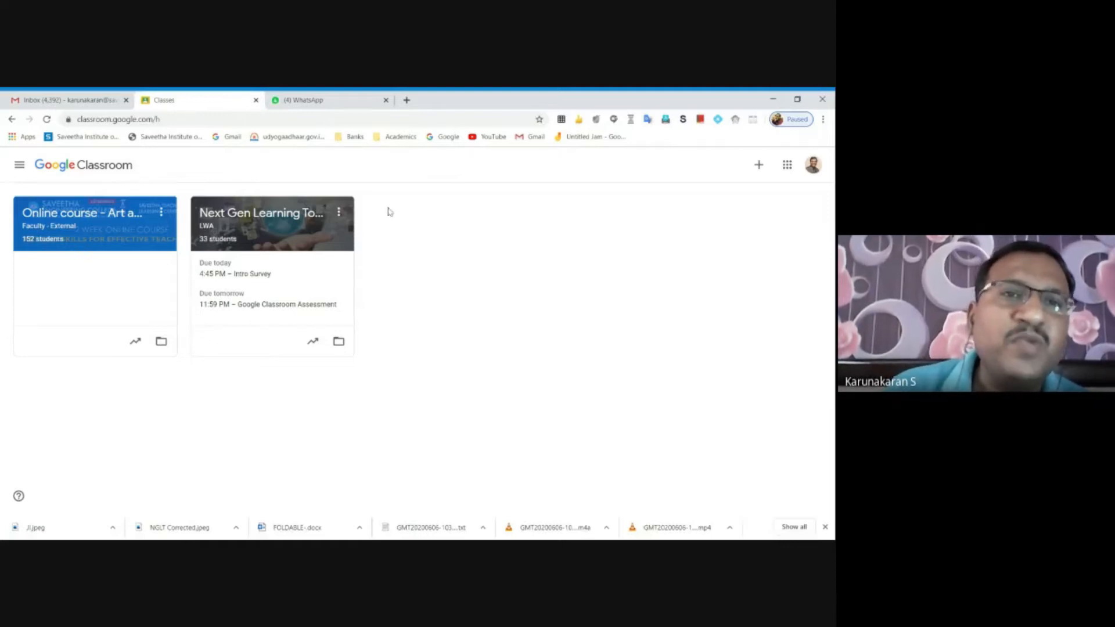
Step: Review the management options for the Next Gen Learning Tools class card and the options for joining or creating a class
left_click(340, 213)
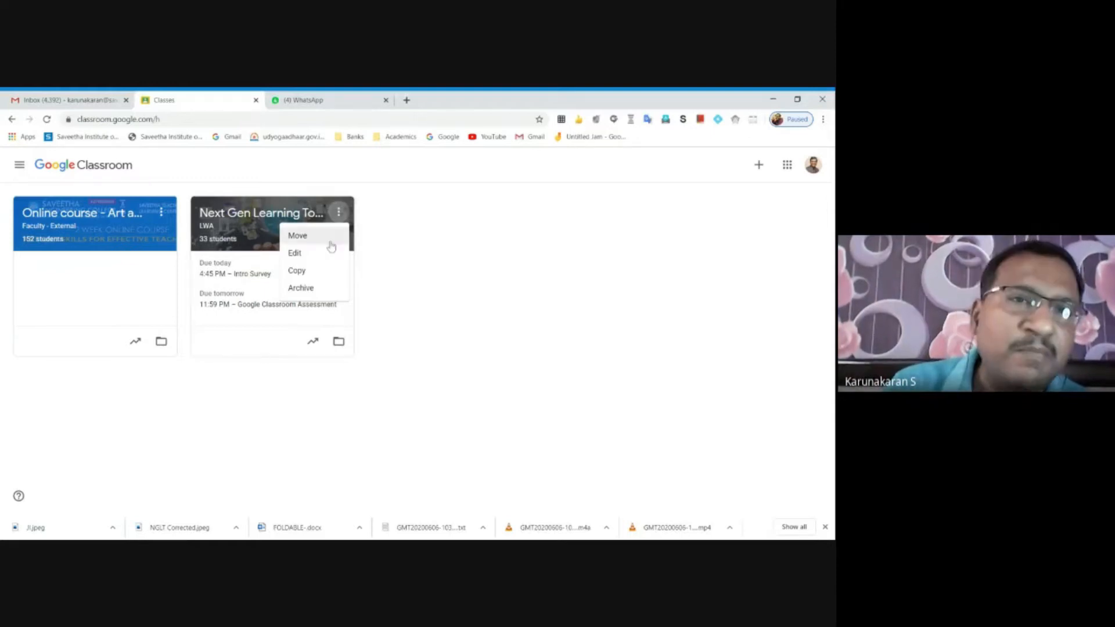
left_click(459, 324)
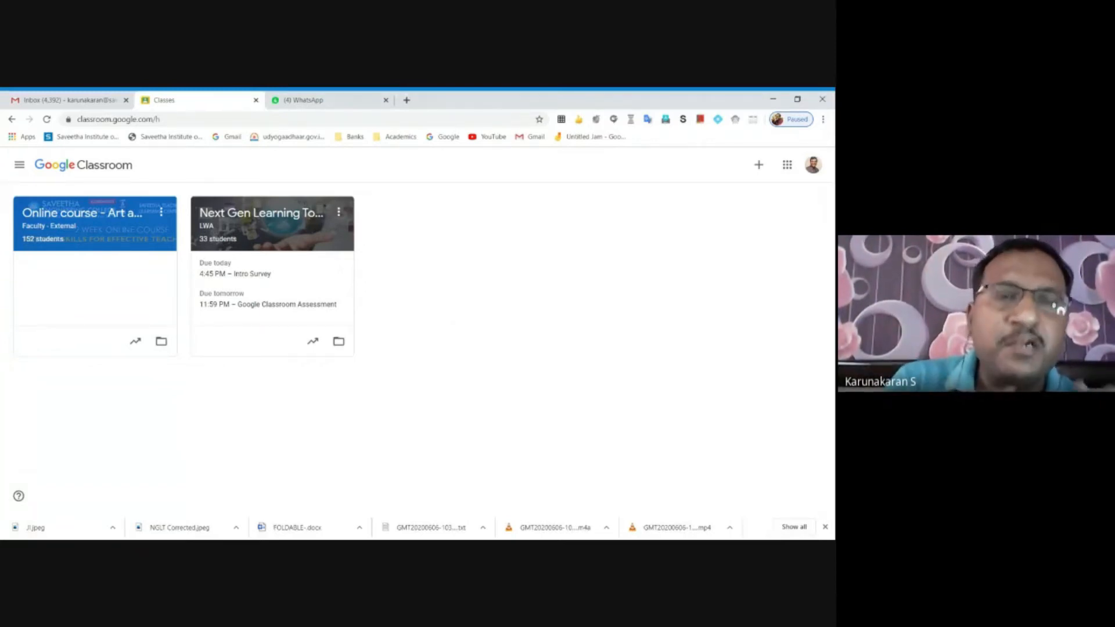
left_click(339, 213)
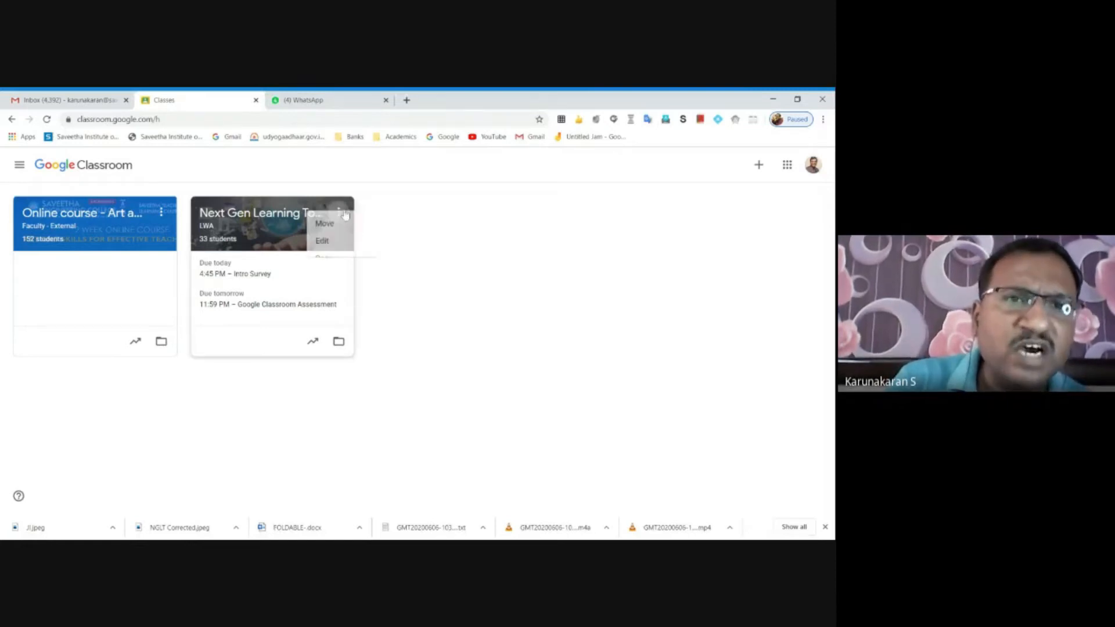
left_click(457, 334)
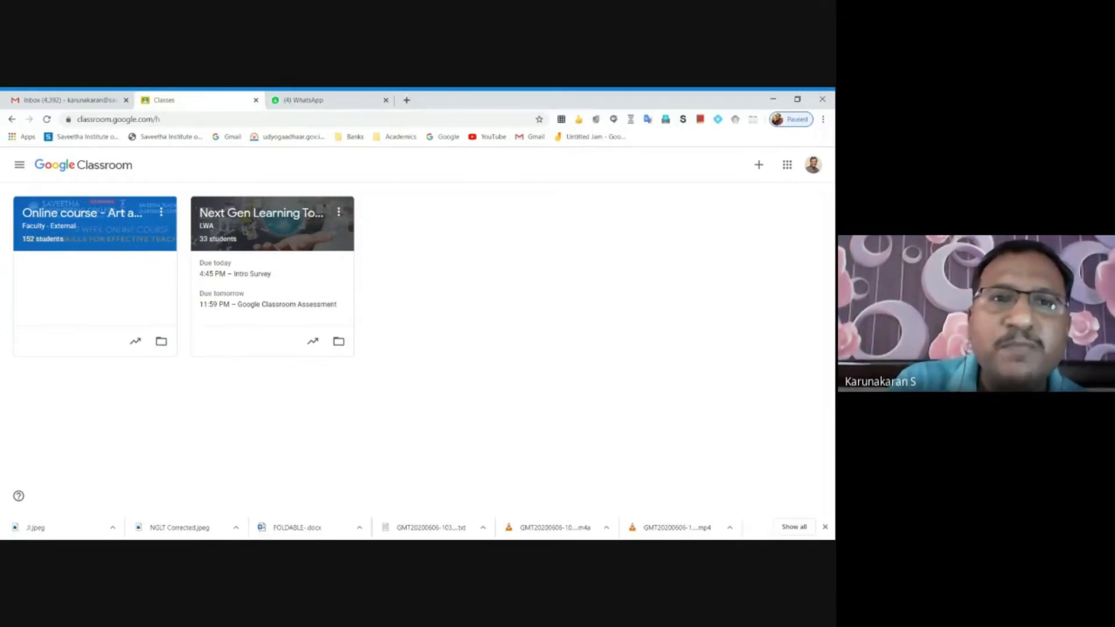
left_click(339, 213)
left_click(436, 306)
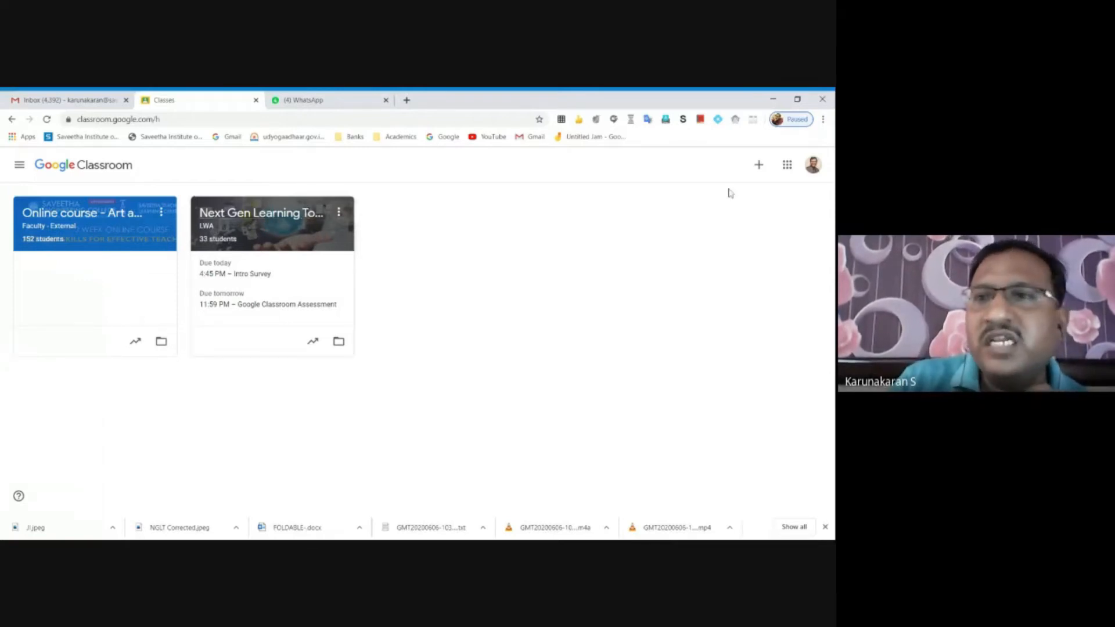
left_click(758, 166)
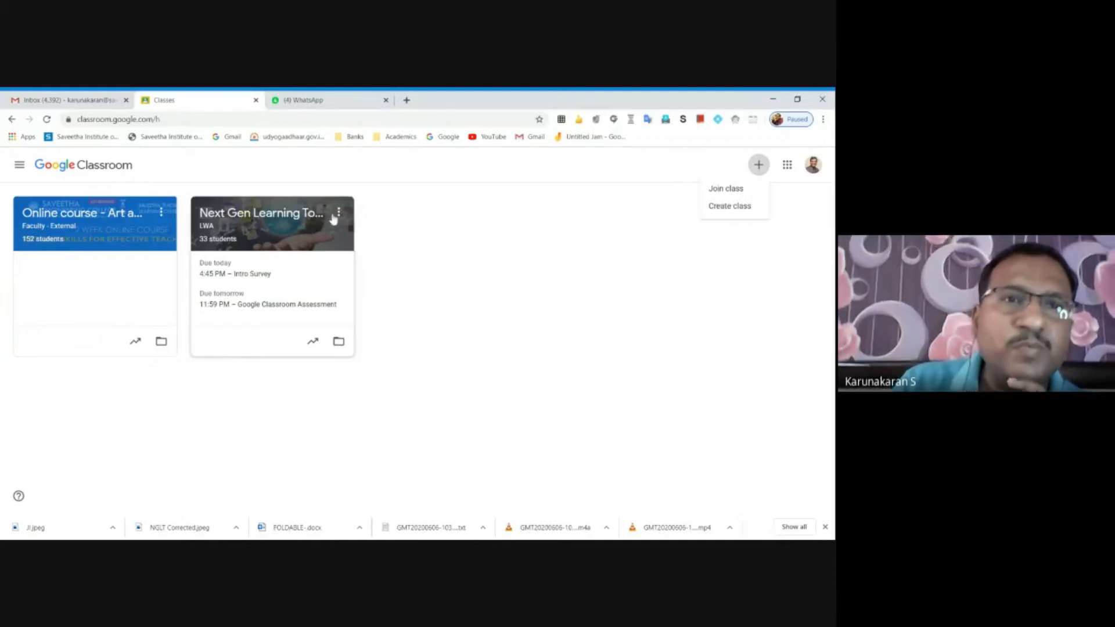
Step: Open the Next Gen Learning Tools class and review the question, assignments and announcement posted in its stream
left_click(277, 213)
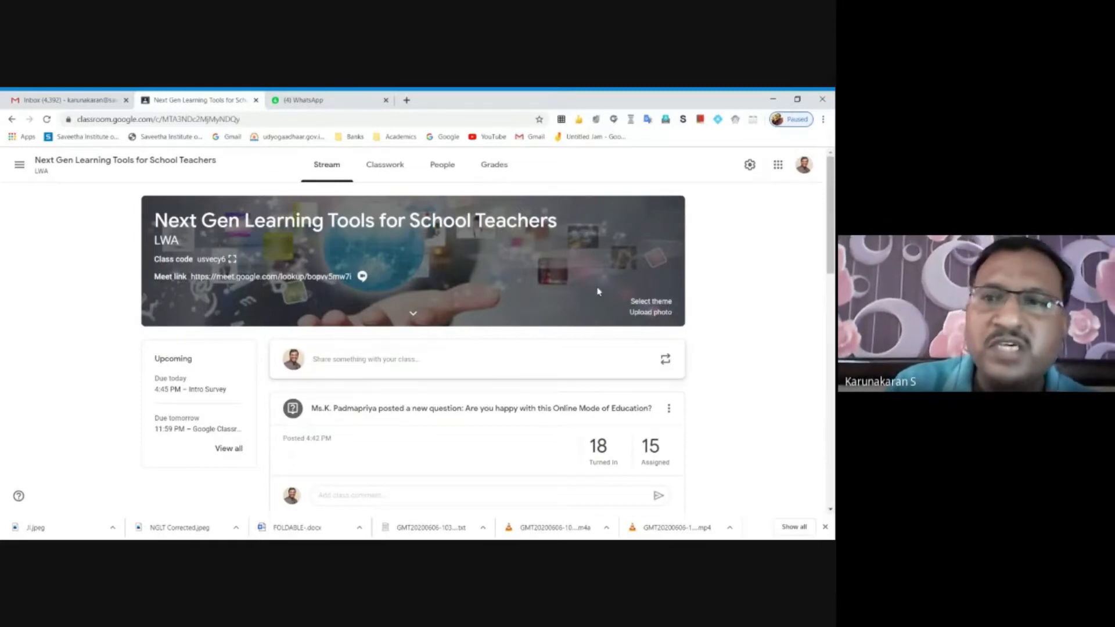
scroll(819, 230, "down", 2)
scroll(819, 230, "up", 2)
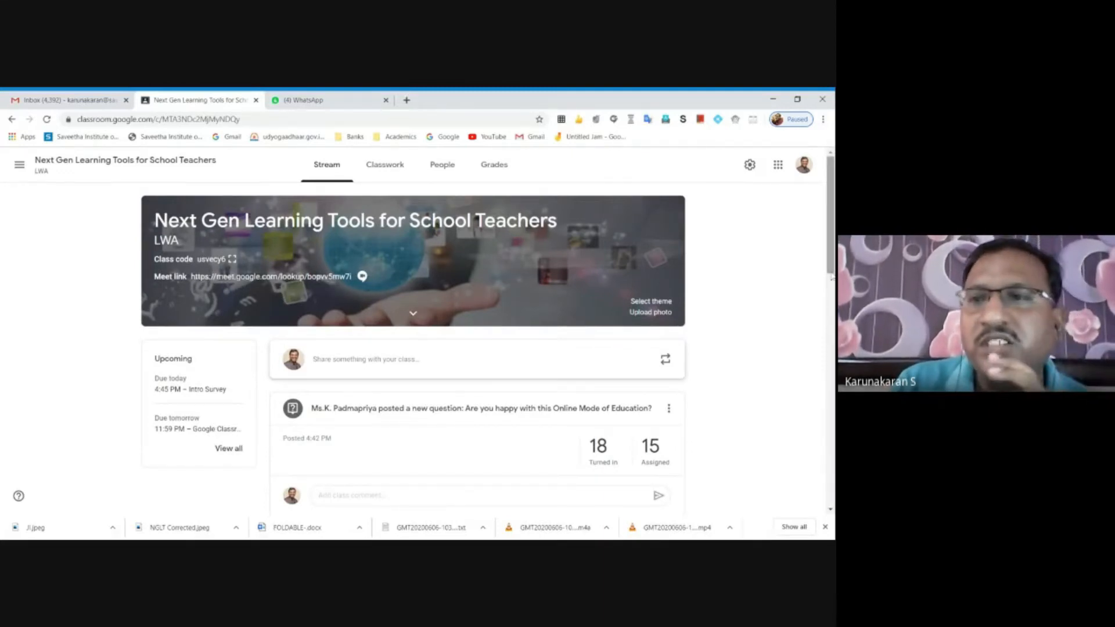
scroll(833, 241, "down", 1)
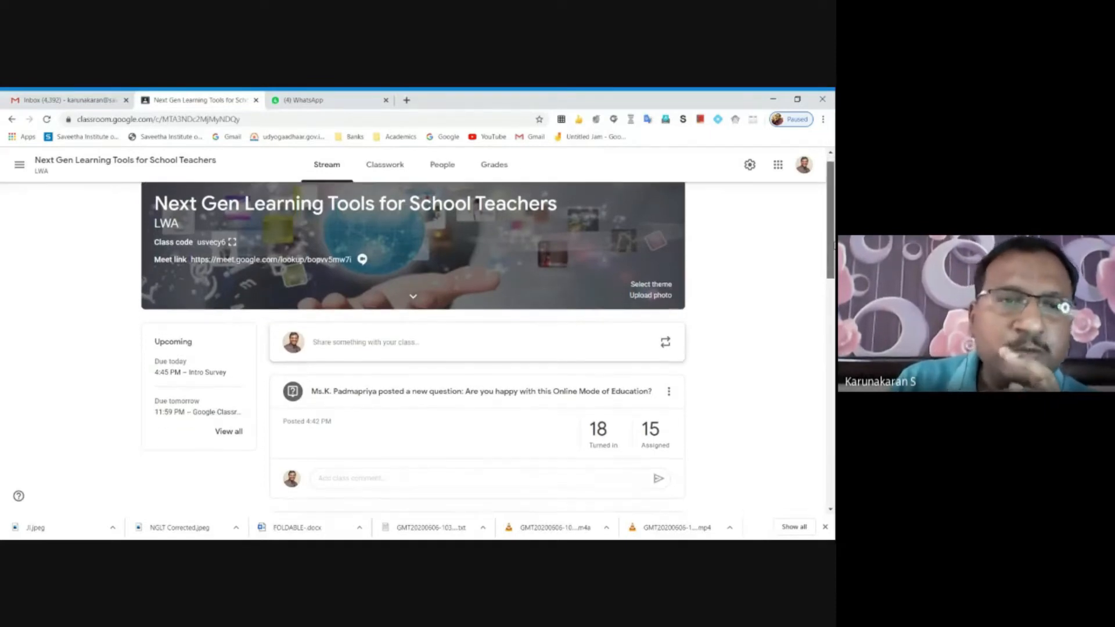
scroll(833, 241, "down", 4)
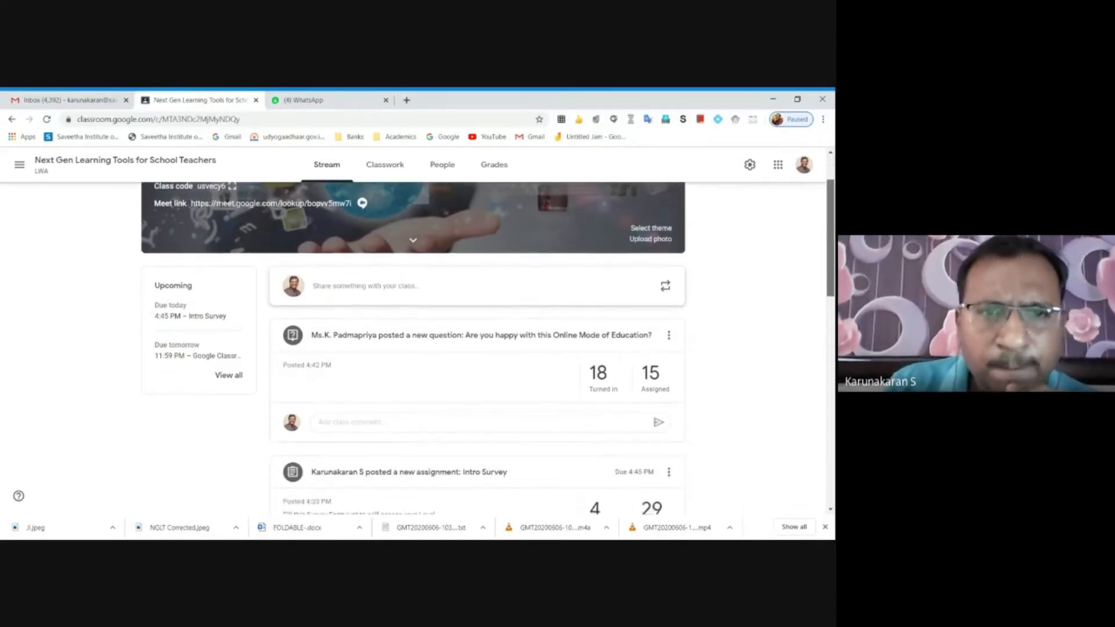
left_click_drag(830, 273, 831, 277)
scroll(477, 349, "down", 3)
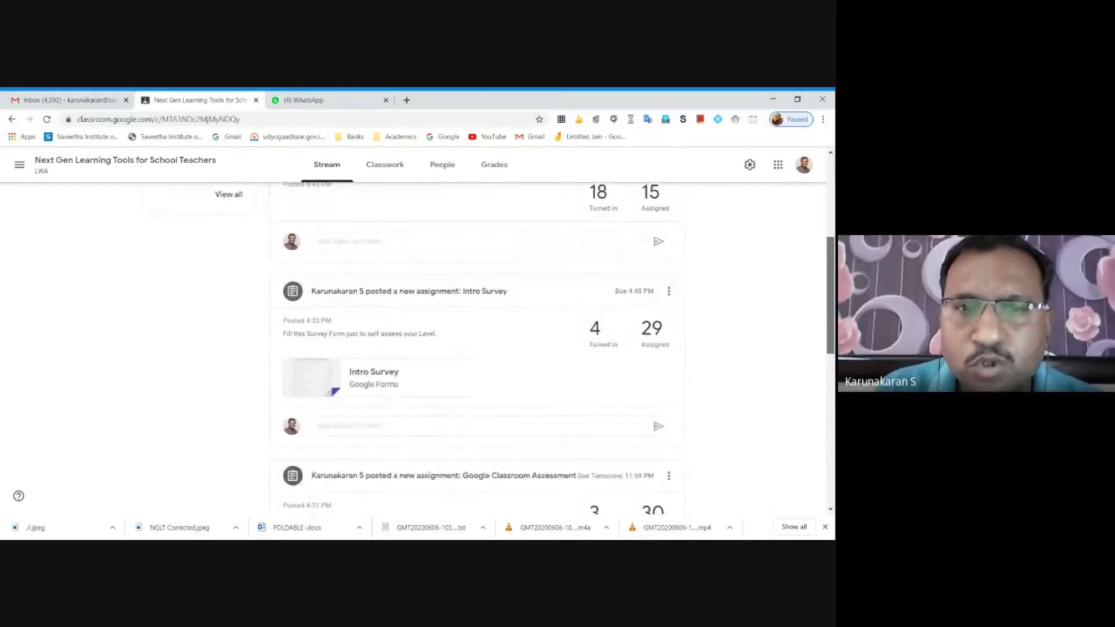
scroll(832, 402, "down", 4)
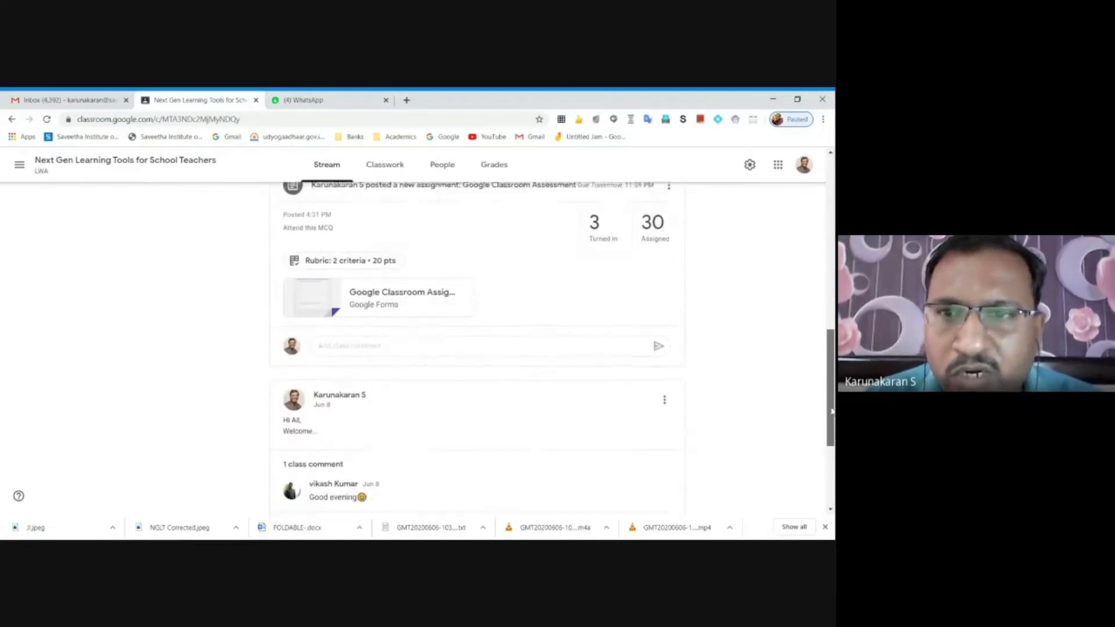
scroll(831, 402, "up", 3)
scroll(479, 349, "down", 3)
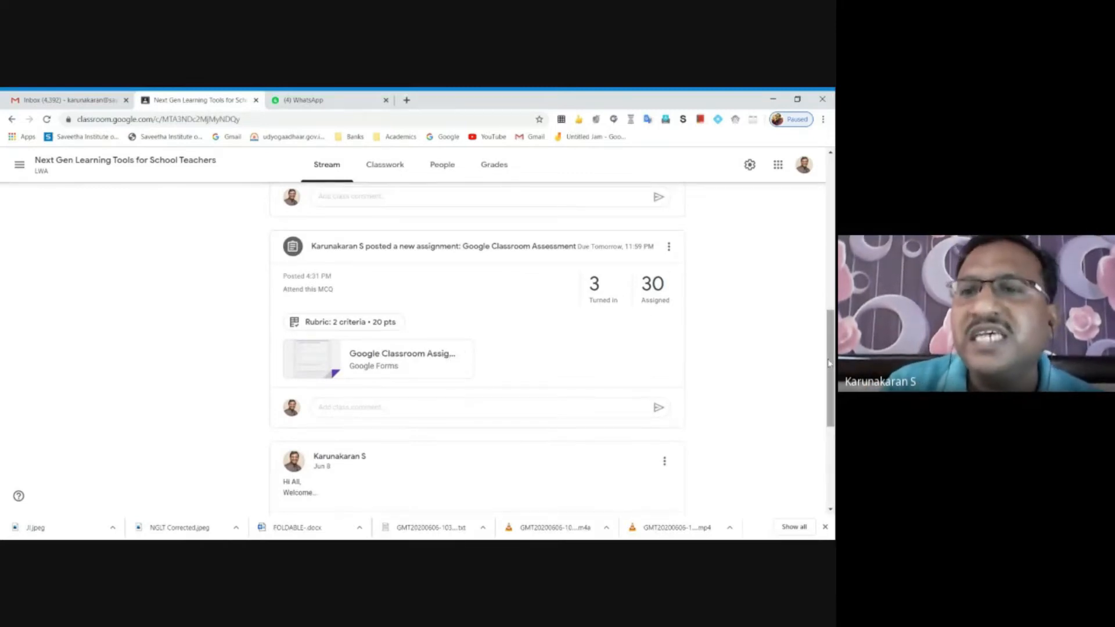
left_click_drag(833, 369, 833, 290)
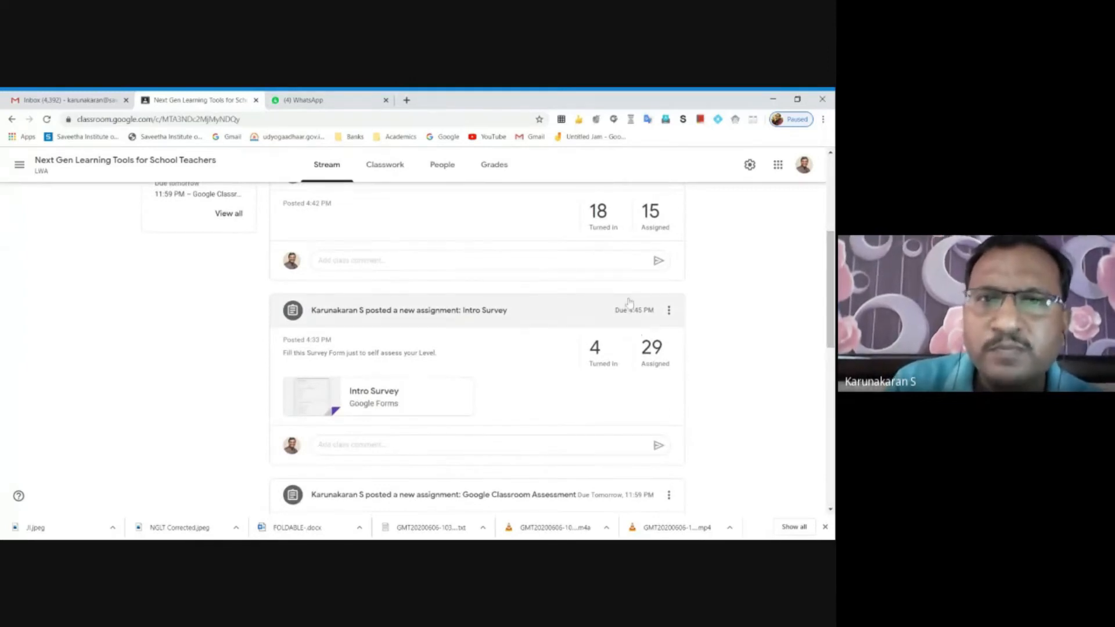
left_click_drag(831, 291, 829, 251)
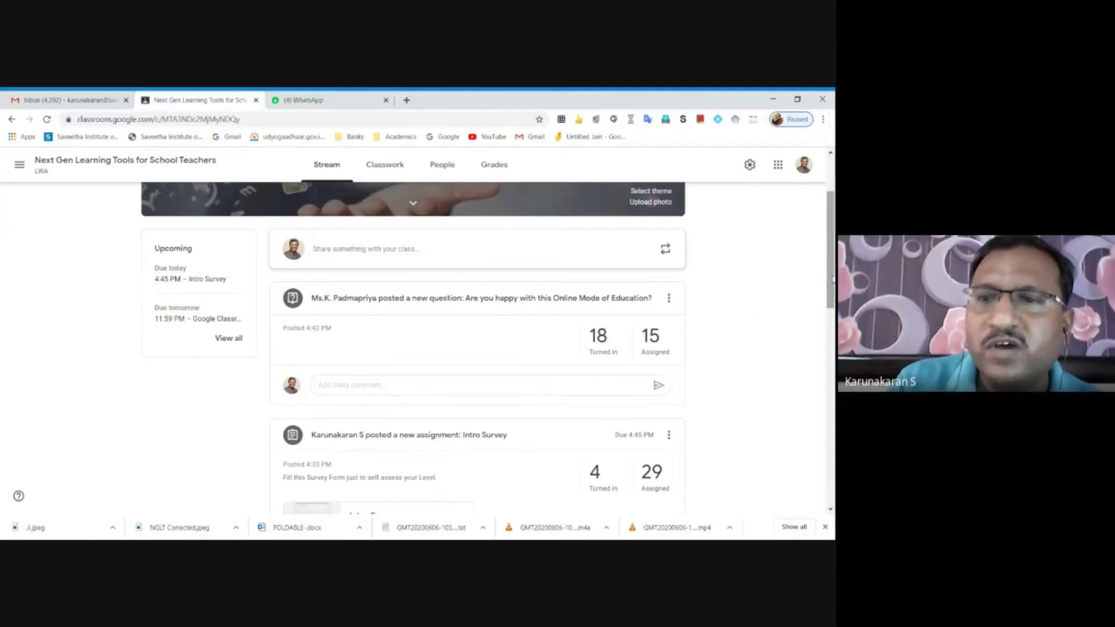
left_click_drag(833, 280, 832, 267)
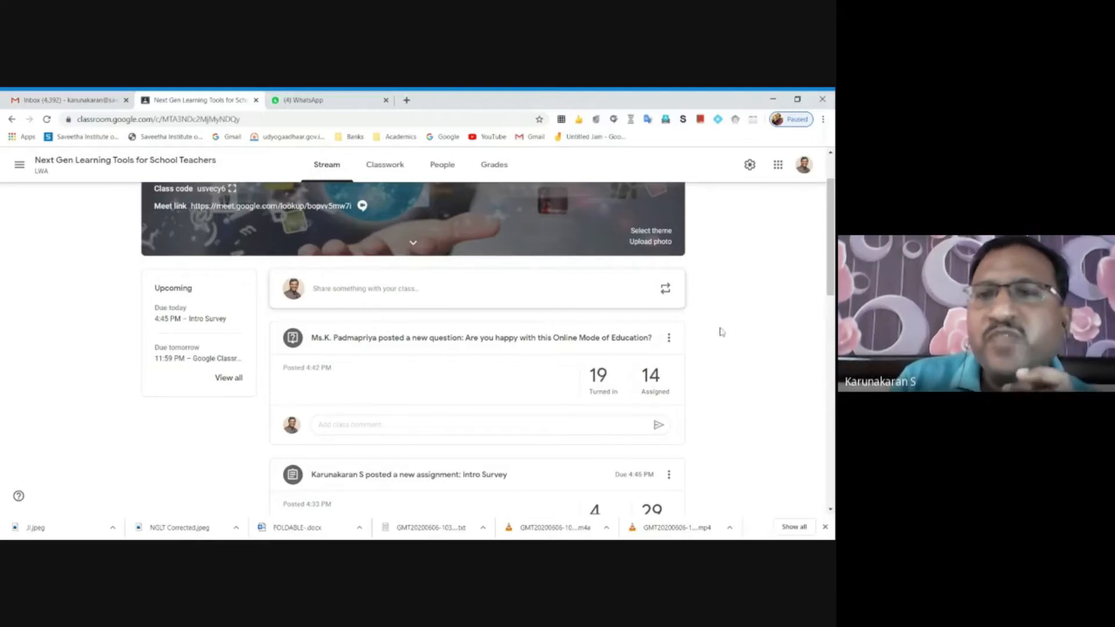
scroll(830, 233, "up", 2)
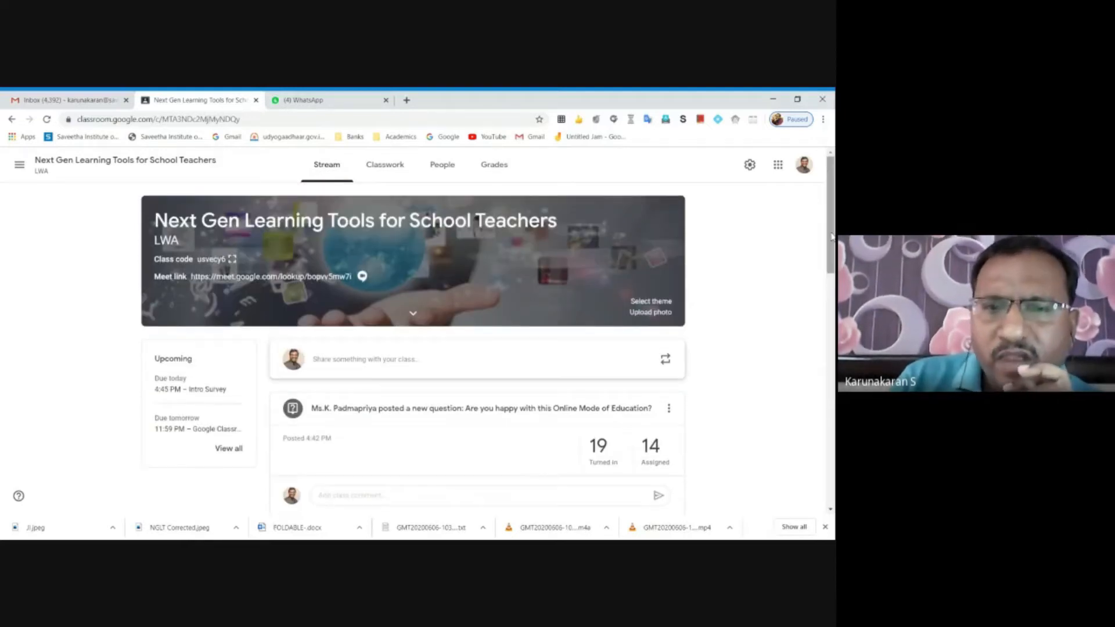
Step: Open the class settings, check the stream posting permission choices and the class details, and close the settings without changes
left_click(750, 165)
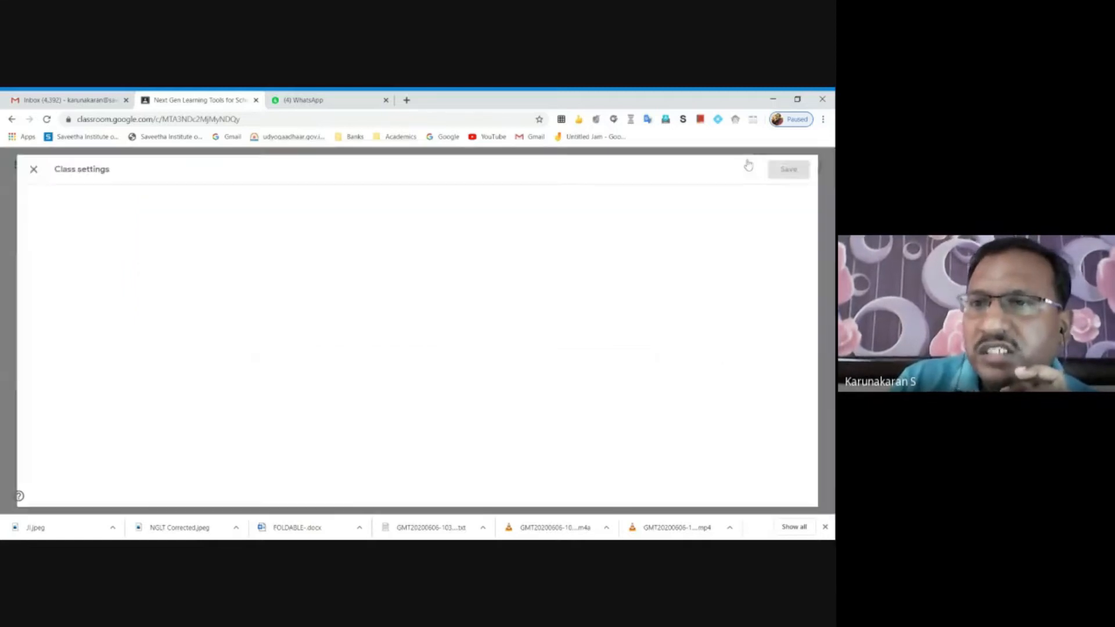
left_click_drag(830, 269, 831, 377)
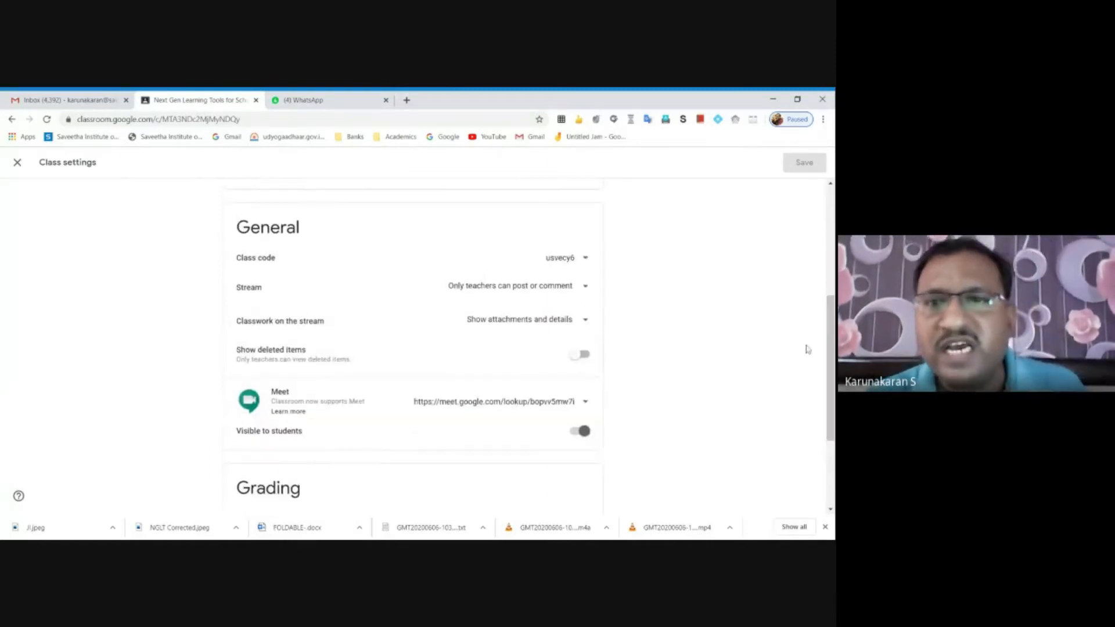
left_click(586, 287)
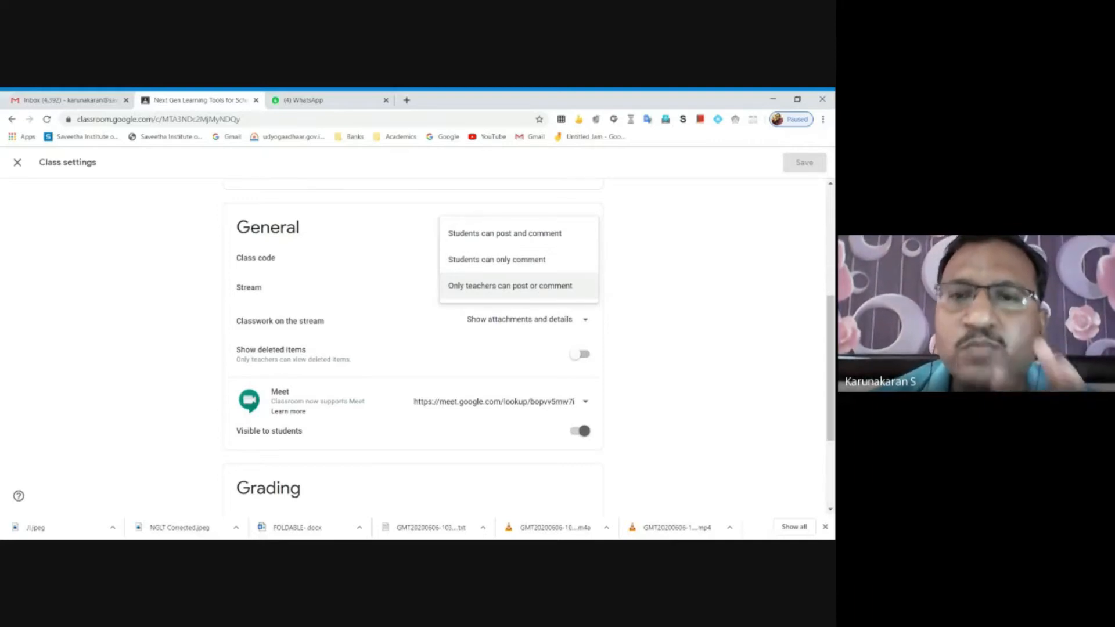
left_click(738, 279)
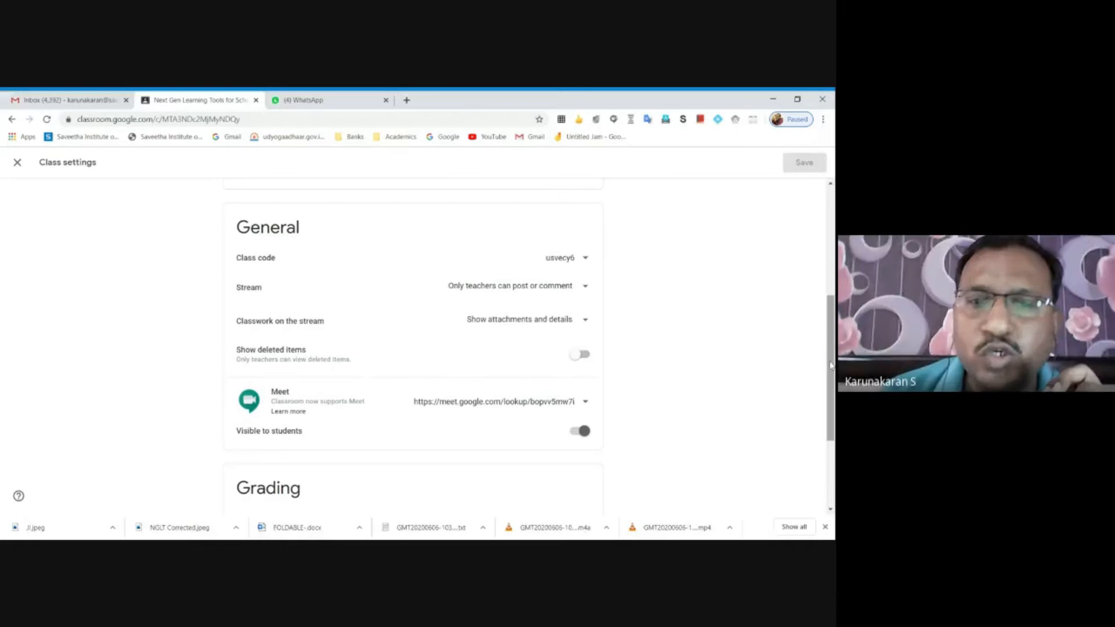
left_click_drag(833, 413, 831, 190)
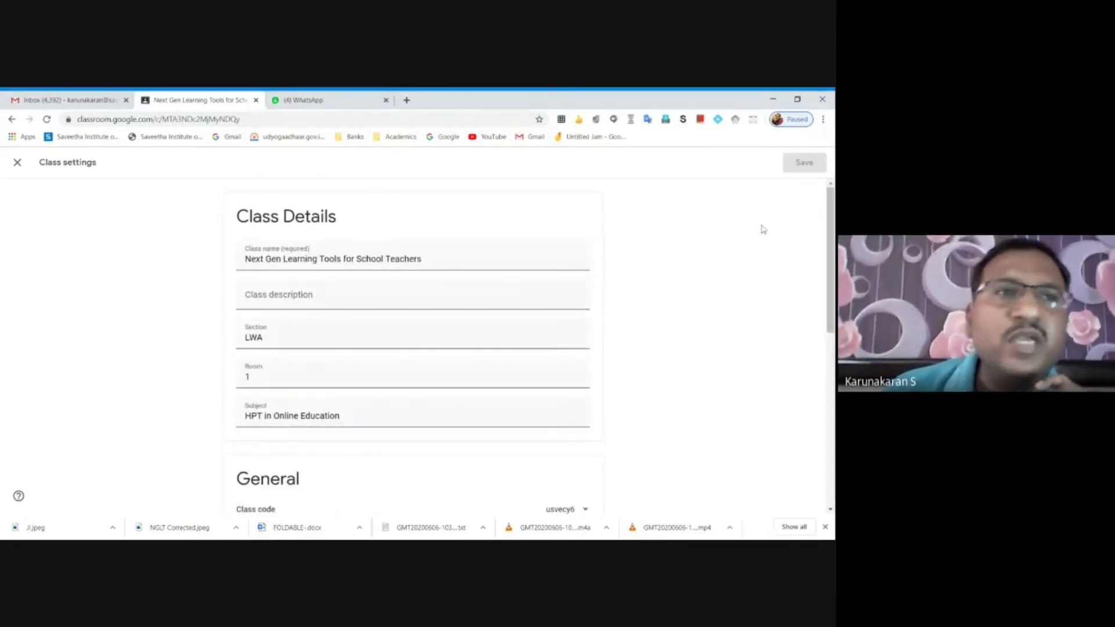
left_click(18, 165)
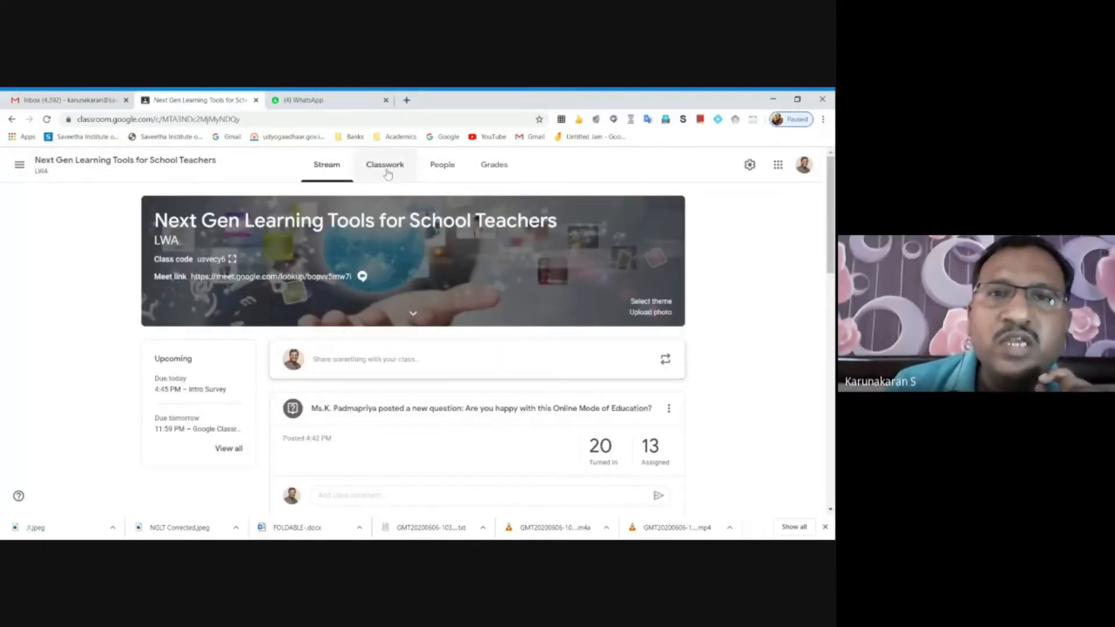
Step: Show the full list of teachers in the class and check the management options for the first co-teacher
left_click(445, 169)
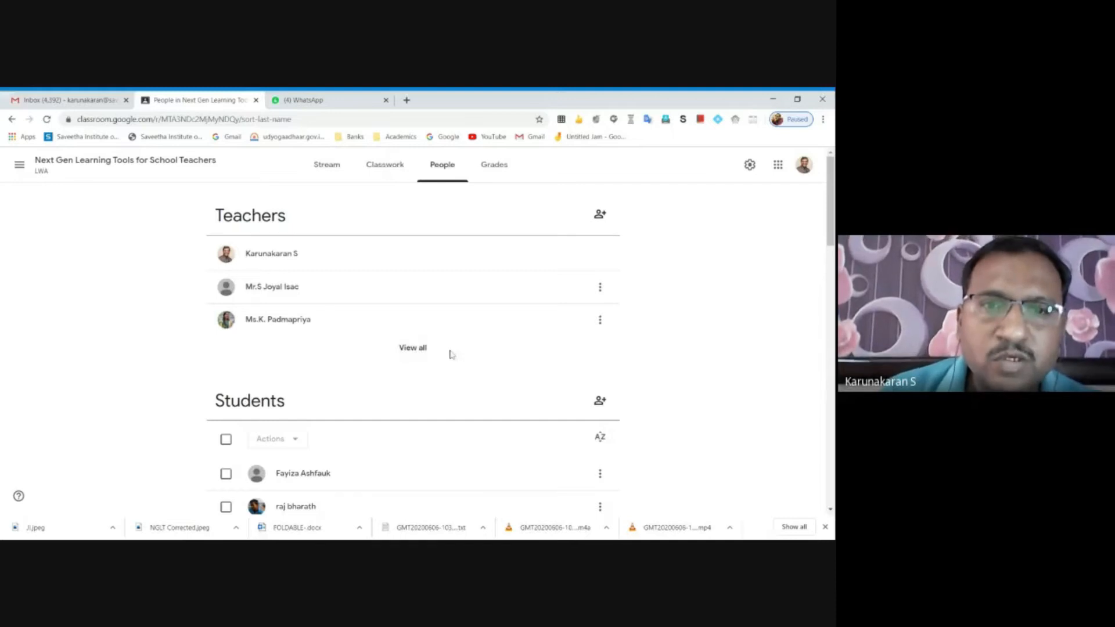
left_click(413, 348)
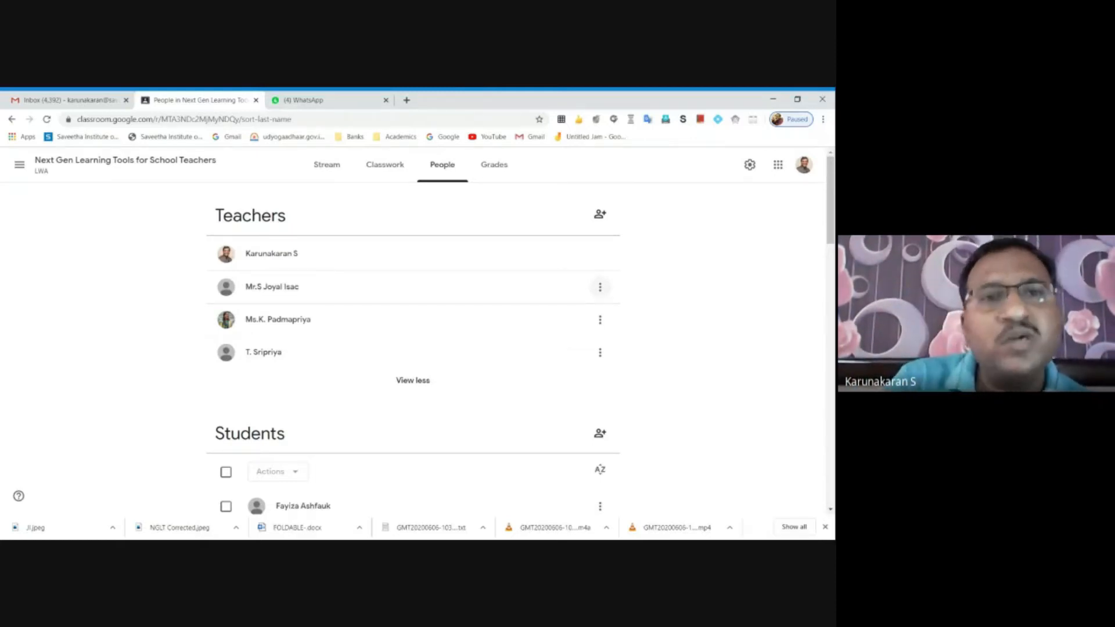
left_click(600, 287)
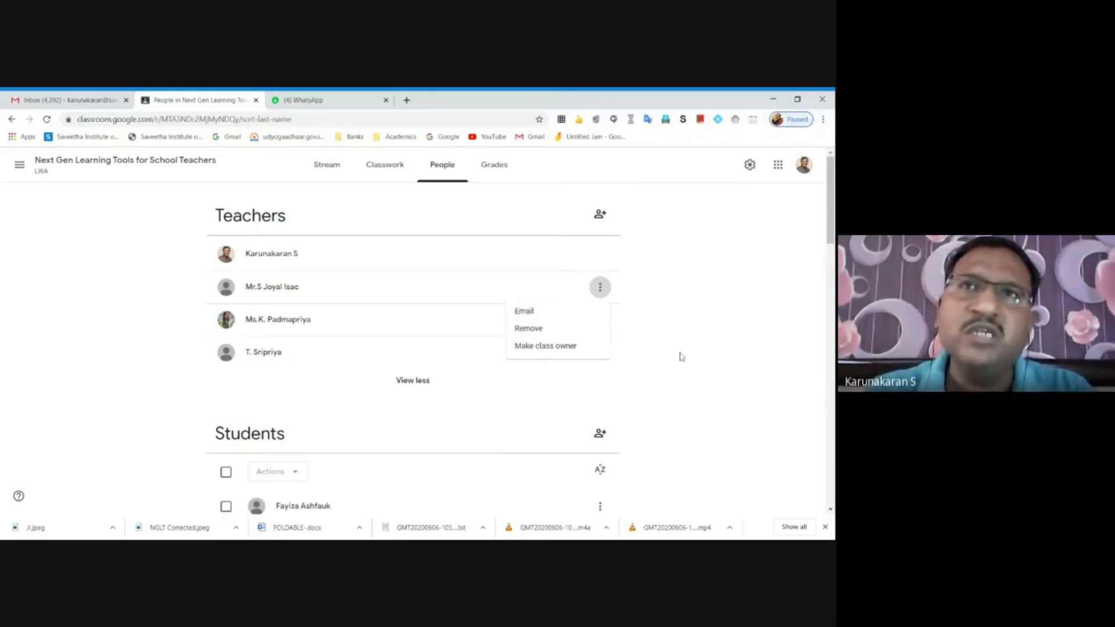
left_click(688, 322)
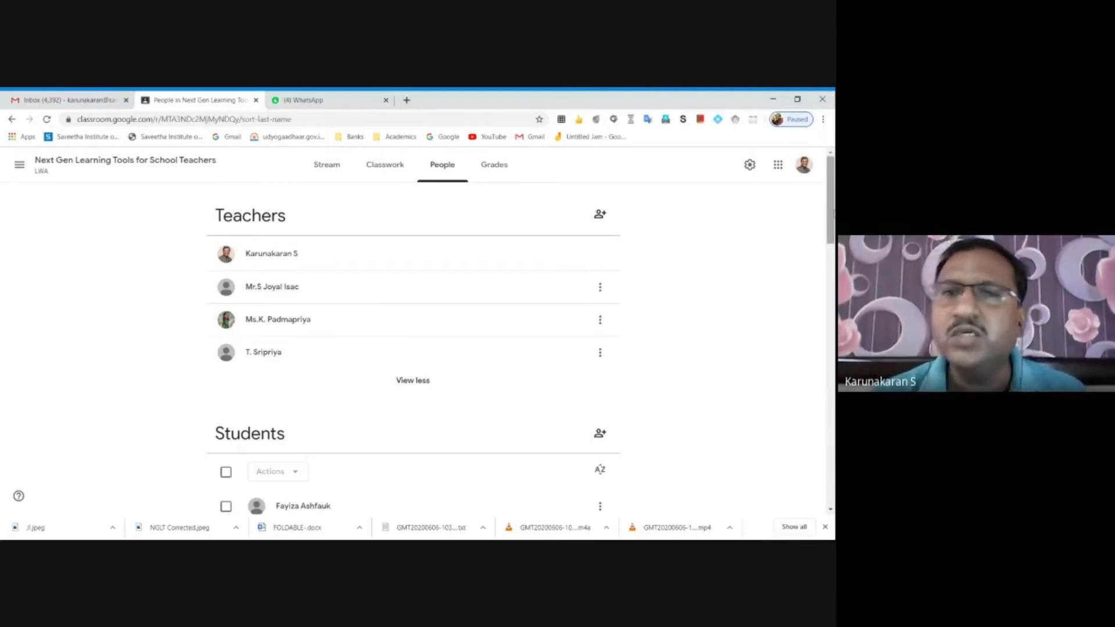
Step: Look through the class's student list, view the form for inviting students, and cancel the invitation
scroll(720, 224, "down", 1)
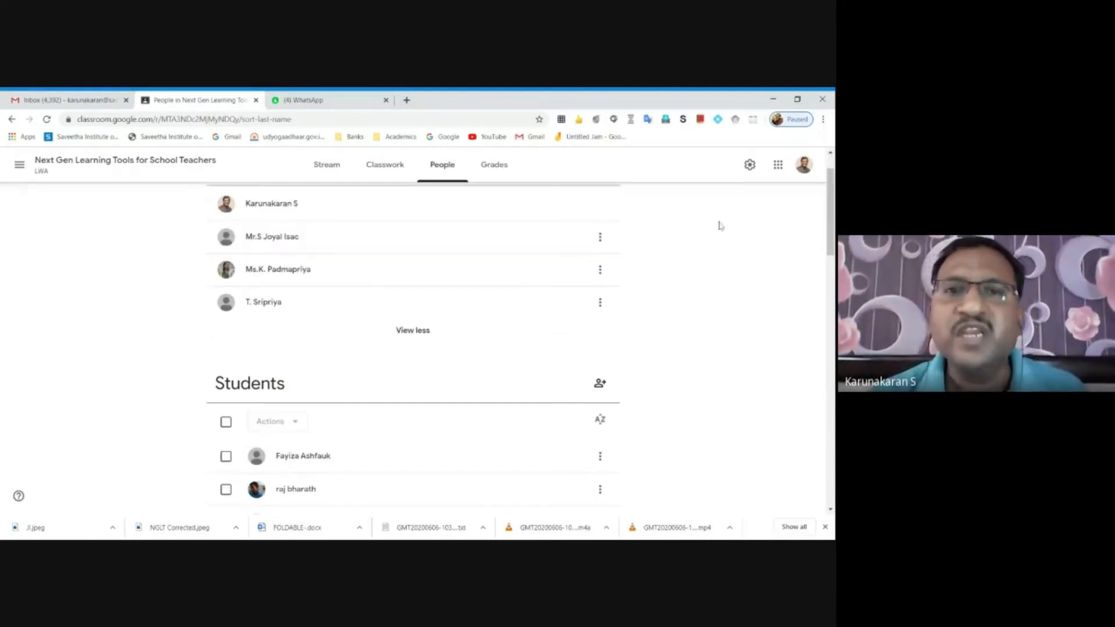
scroll(831, 181, "down", 5)
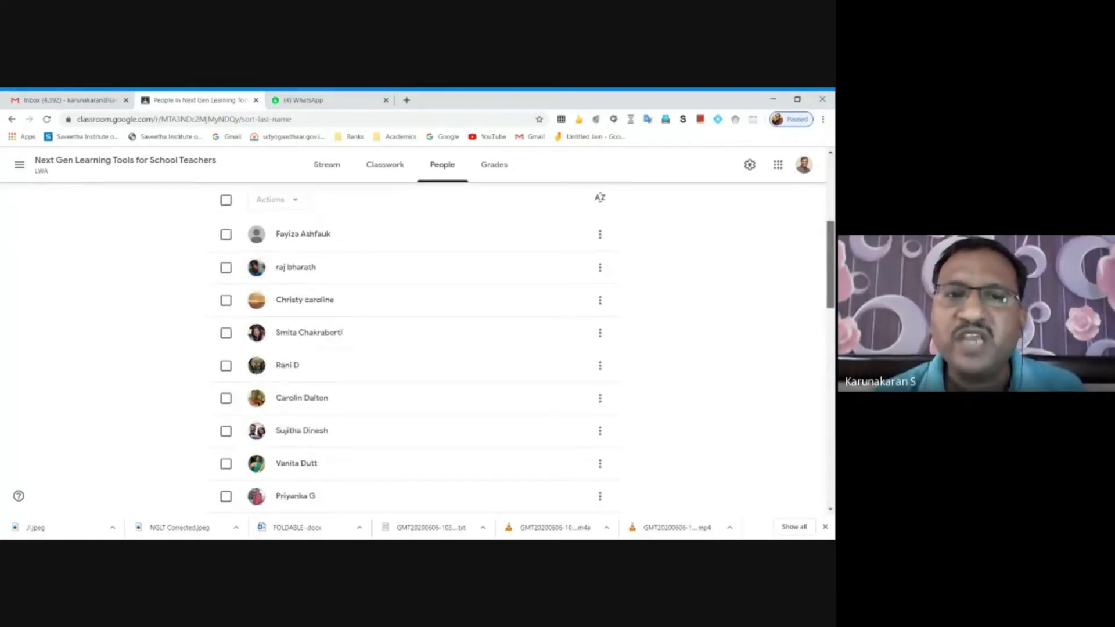
scroll(813, 250, "up", 4)
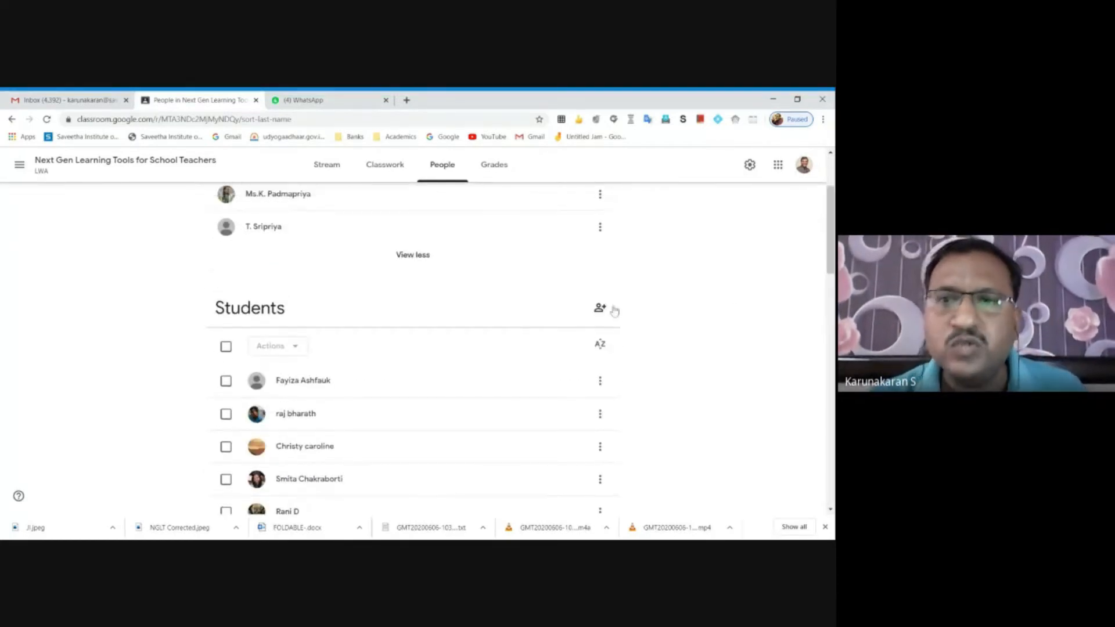
left_click(601, 309)
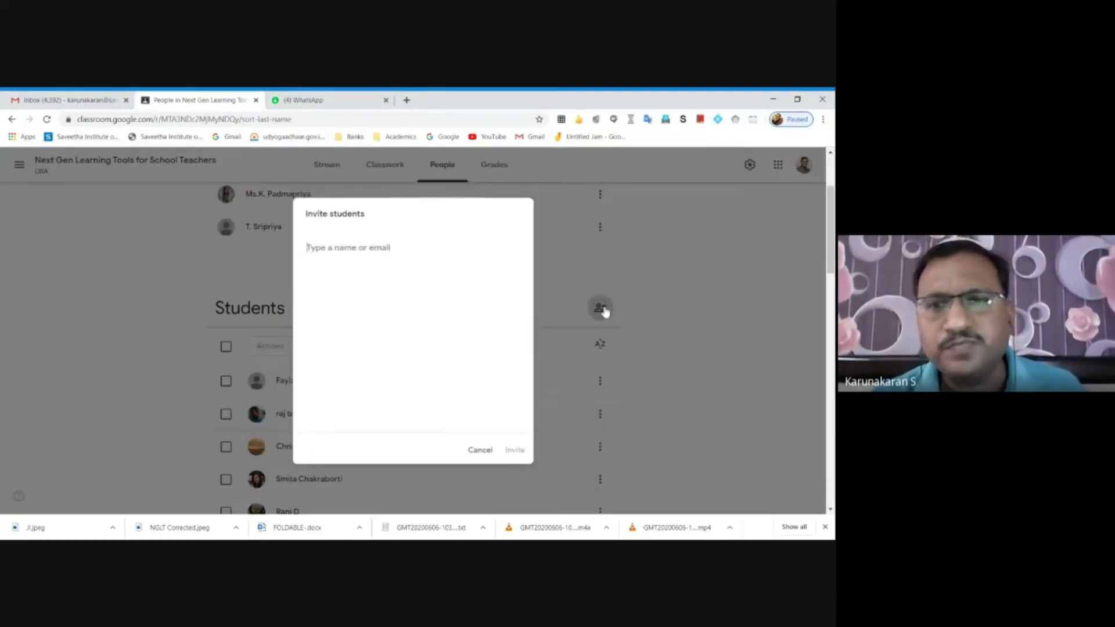
left_click(483, 454)
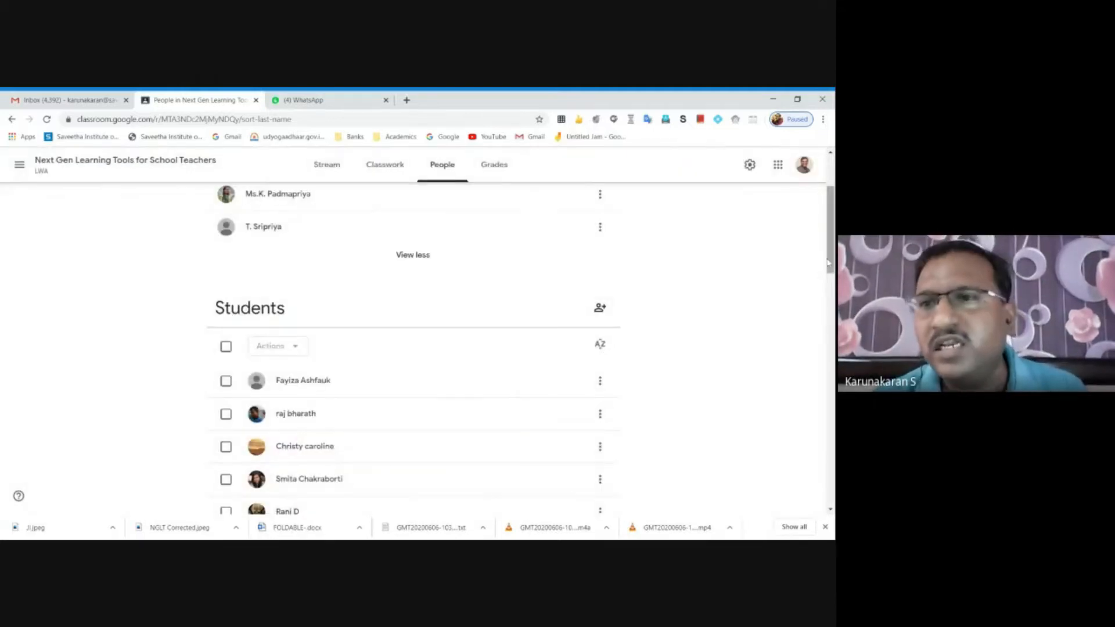
Step: Check the individual option for the first student, select that student, and show the available bulk actions
mouse_move(831, 243)
left_mouse_down()
mouse_move(831, 477)
mouse_move(831, 261)
left_mouse_up()
left_click(599, 337)
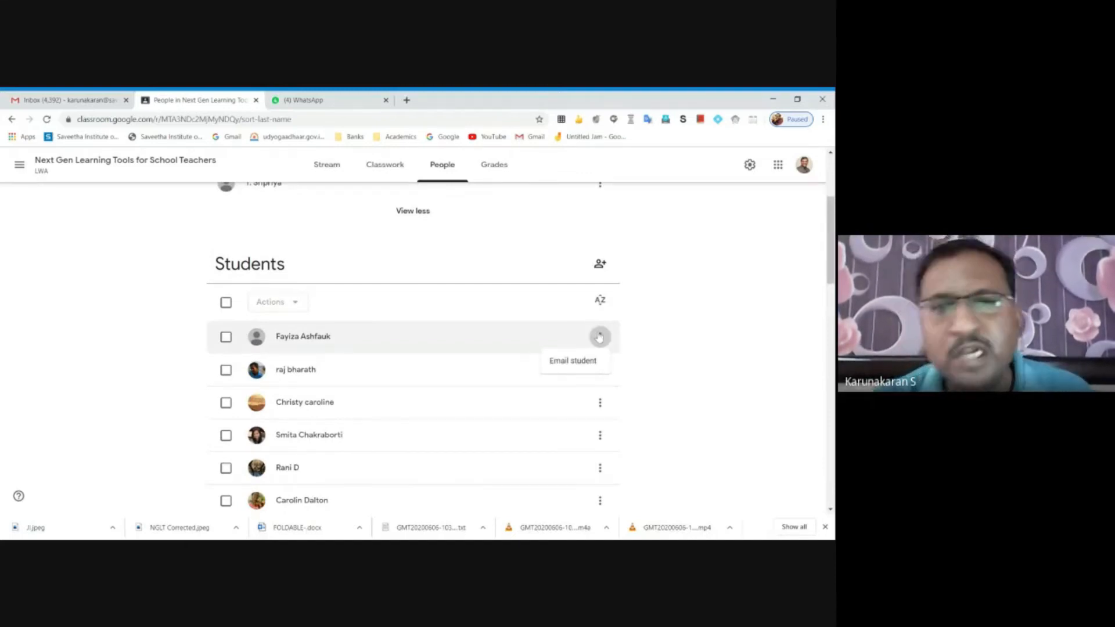
left_click(221, 343)
left_click(222, 341)
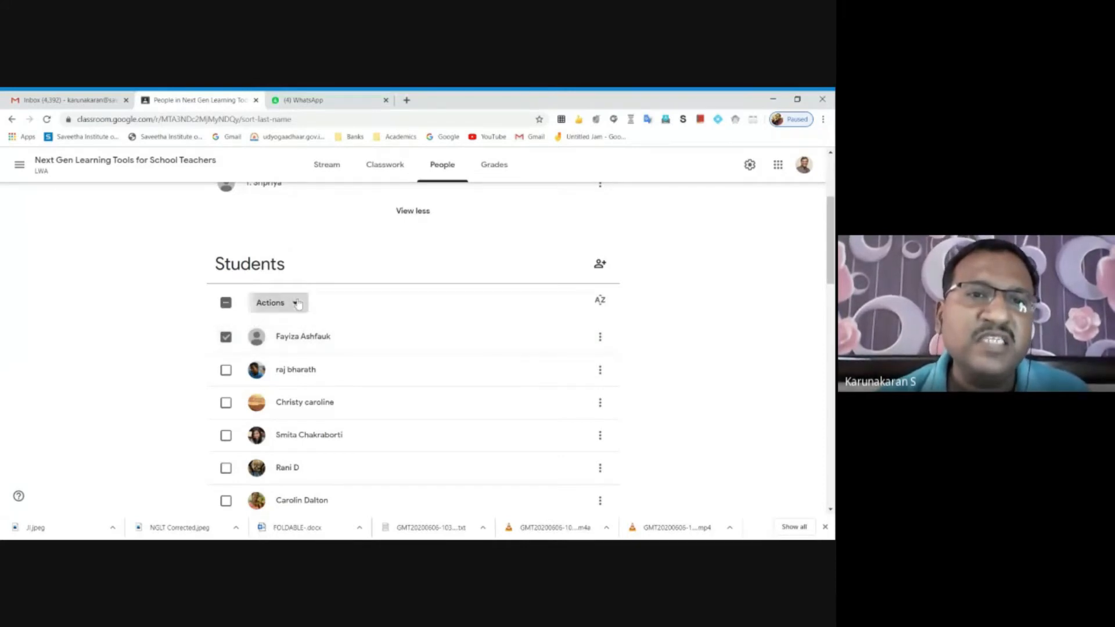
left_click(297, 304)
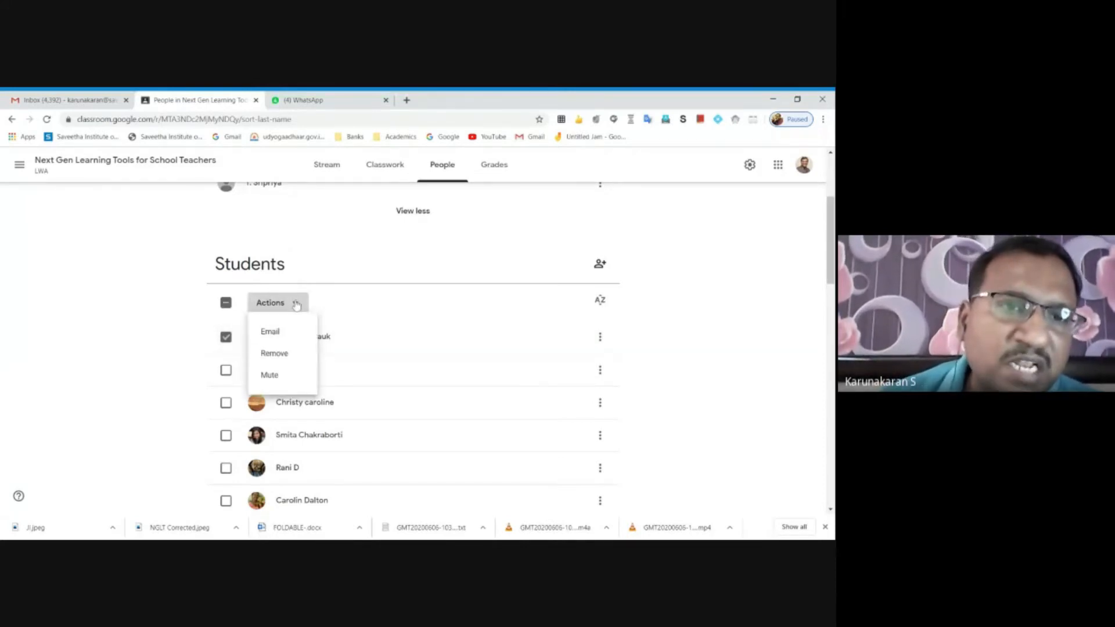
Step: Add the third and fifth students to the selection and check the bulk actions available for the selected students
left_click(168, 386)
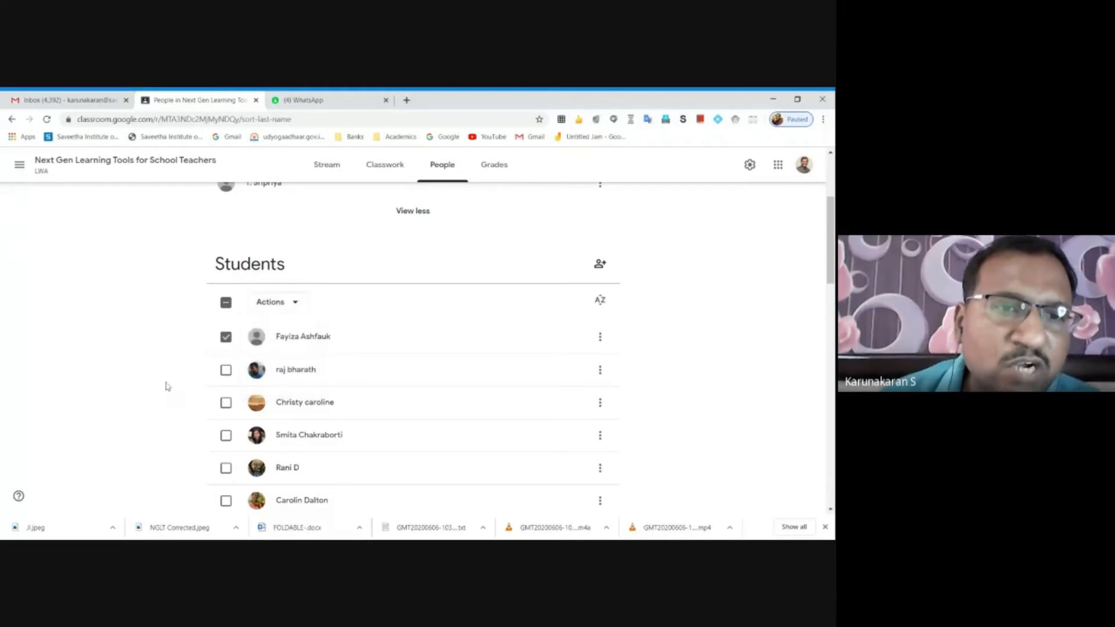
left_click(226, 402)
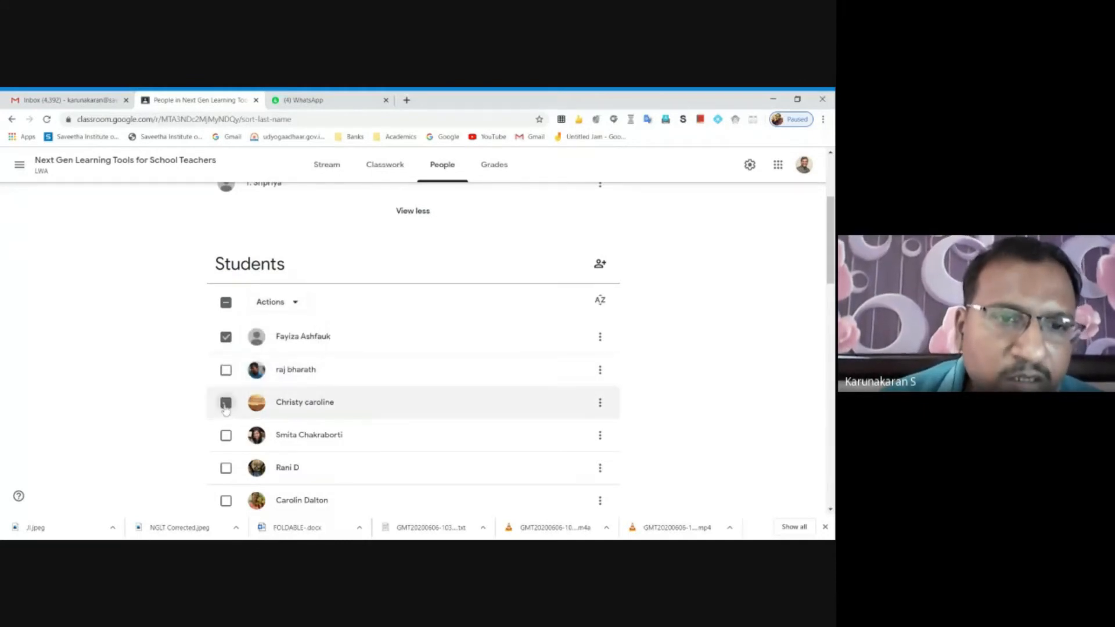
left_click(227, 471)
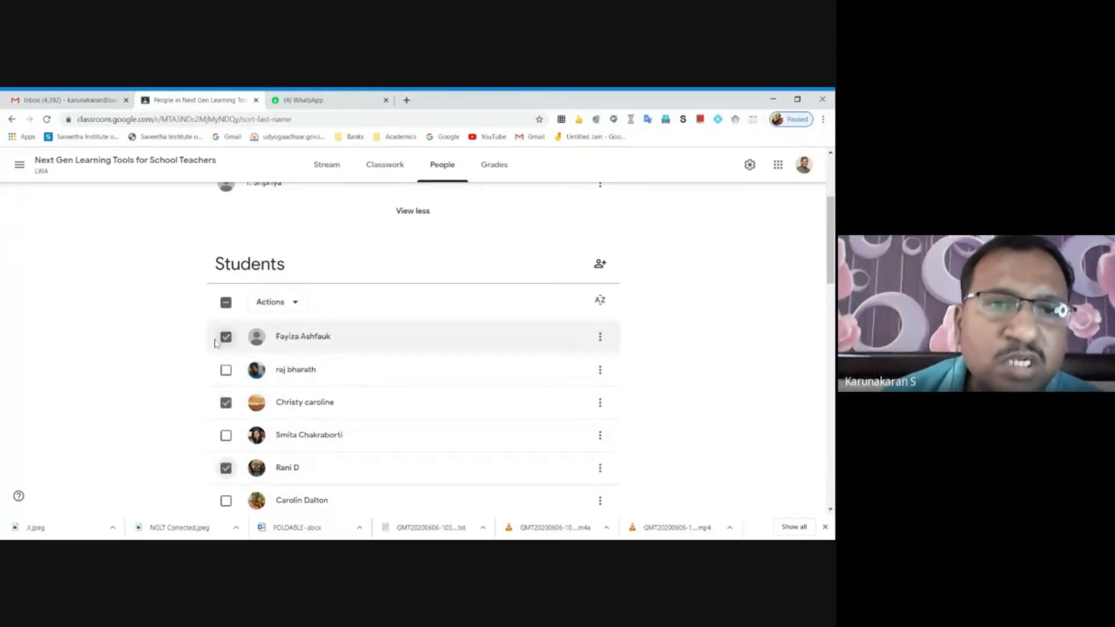
left_click(296, 308)
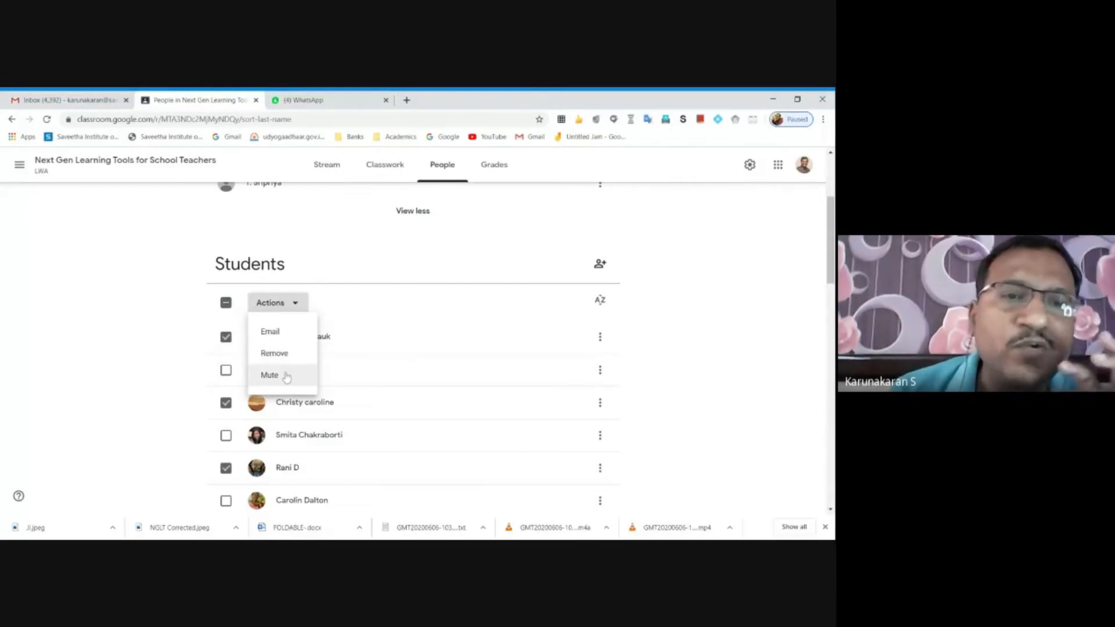
left_click(34, 378)
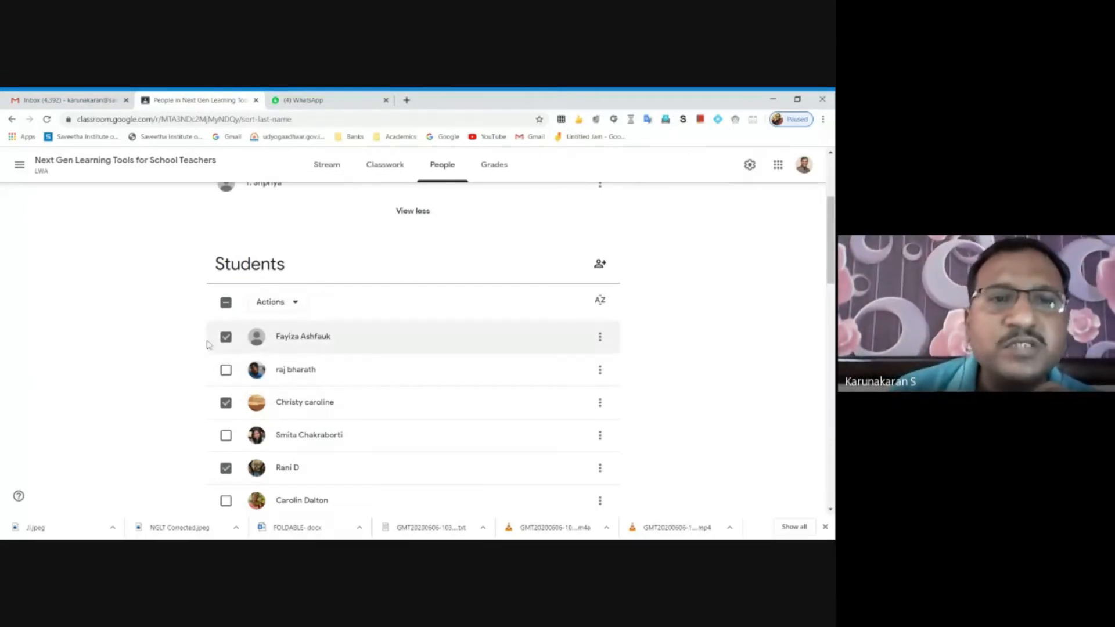
Step: Deselect the first, third and fifth students and look through the rest of the student list
left_click(226, 337)
left_click(226, 403)
left_click(226, 468)
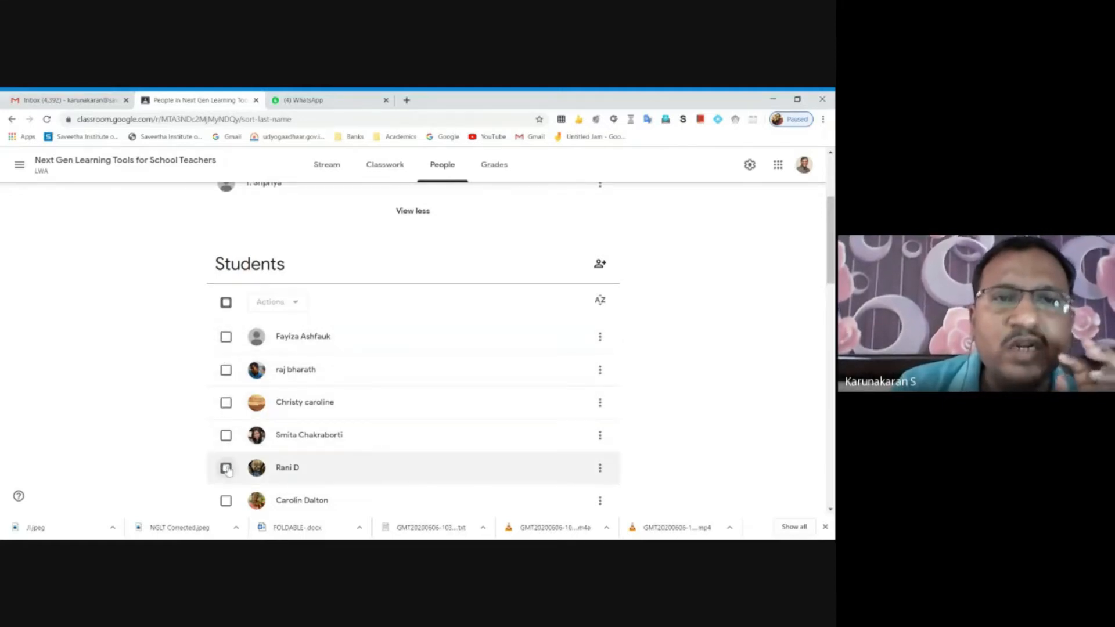
scroll(653, 260, "down", 10)
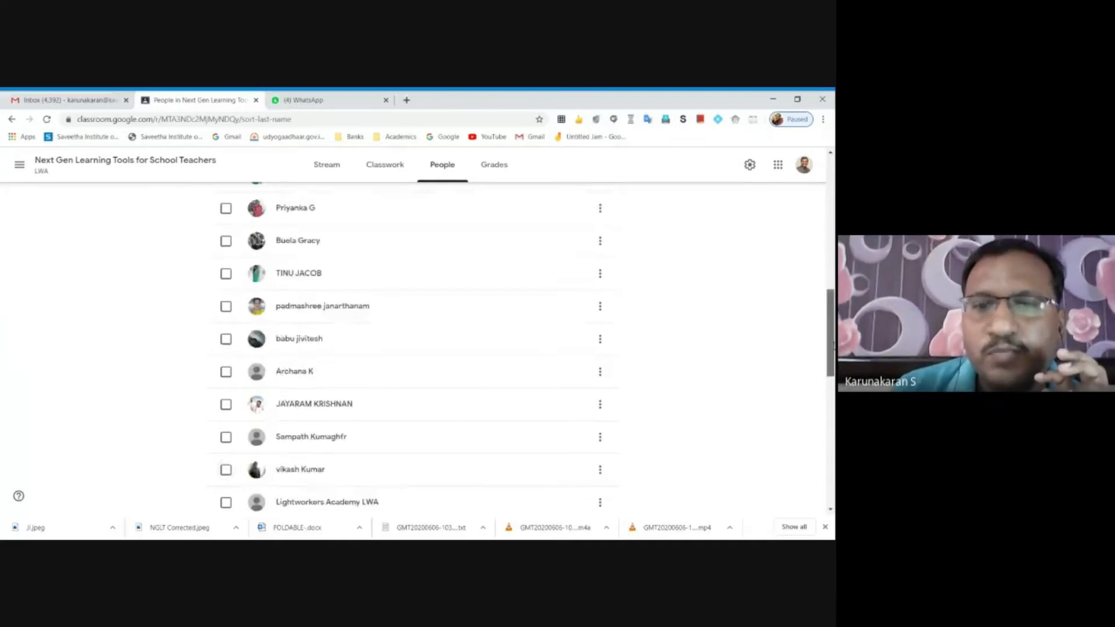
scroll(653, 260, "up", 8)
scroll(226, 345, "up", 5)
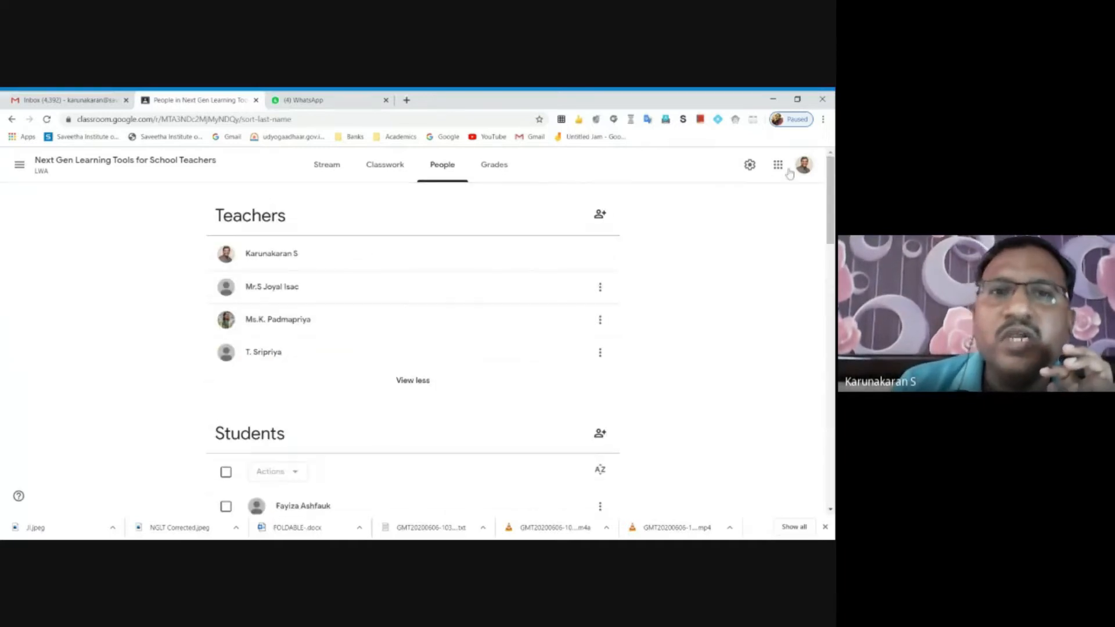
Step: Look through the class's classwork topics and check the management options for the Intro Survey assignment
left_click(388, 169)
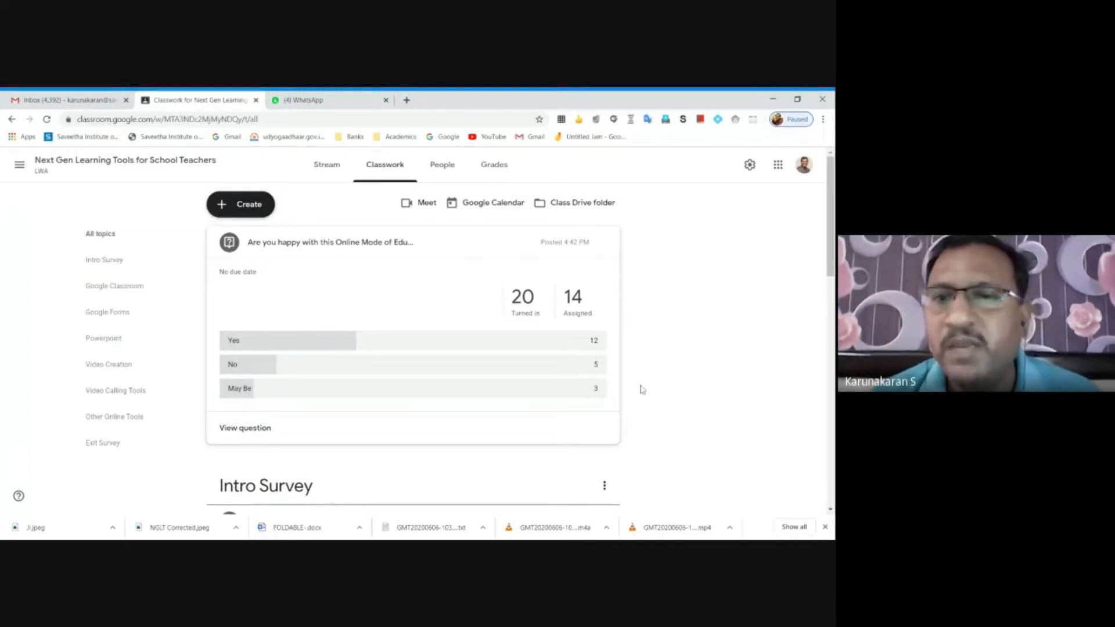
scroll(834, 229, "down", 3)
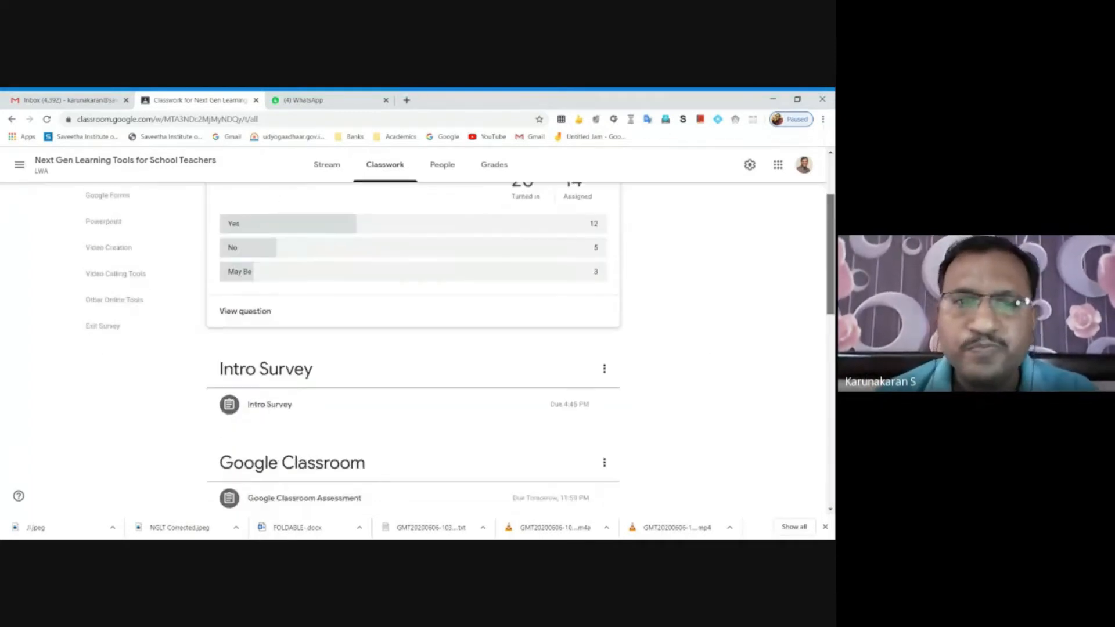
mouse_move(831, 288)
left_mouse_down()
mouse_move(831, 312)
mouse_move(831, 295)
left_mouse_up()
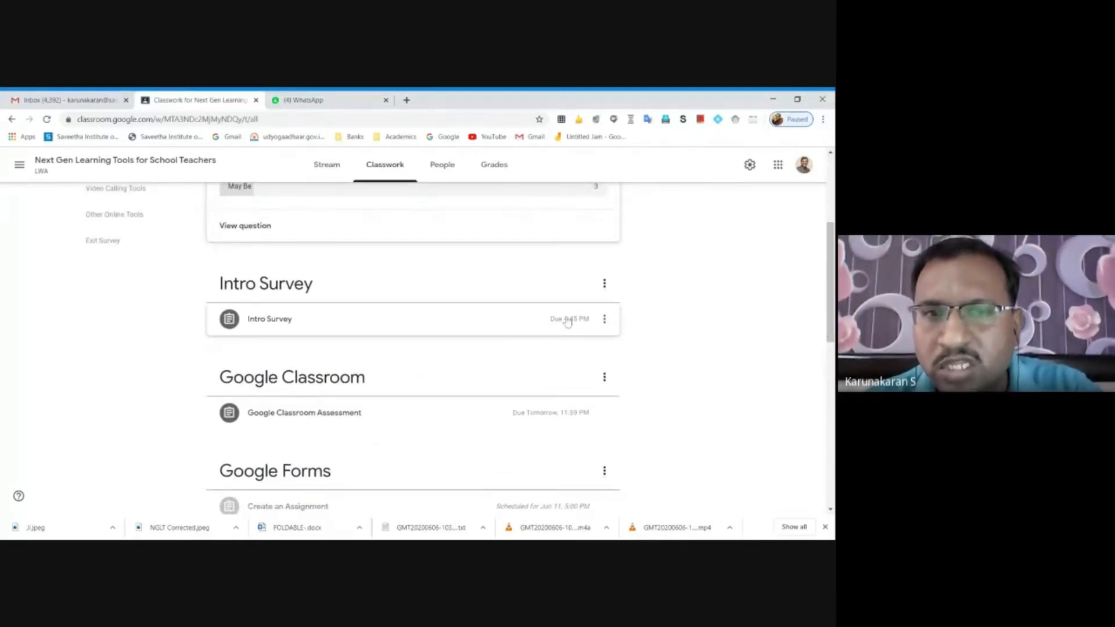
left_click(606, 319)
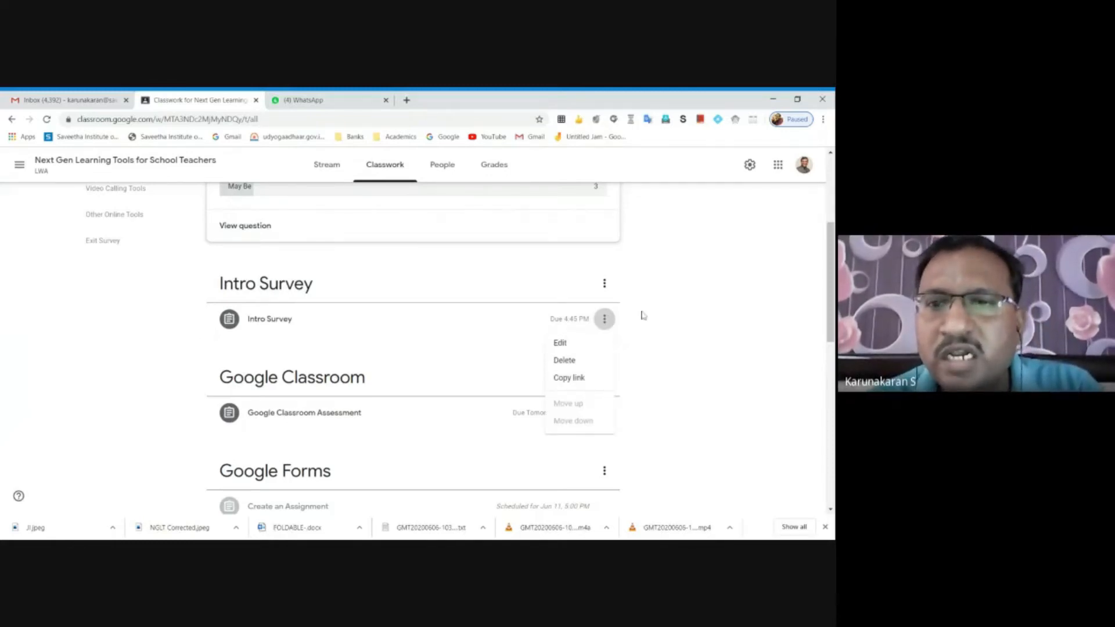
left_click(733, 320)
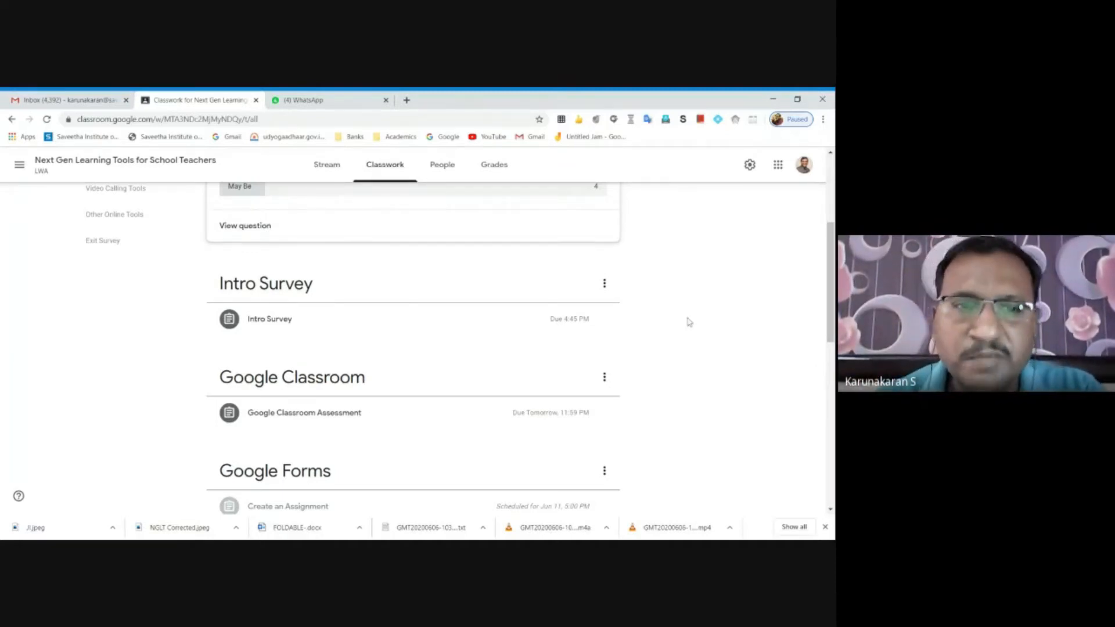
left_click_drag(832, 267, 834, 195)
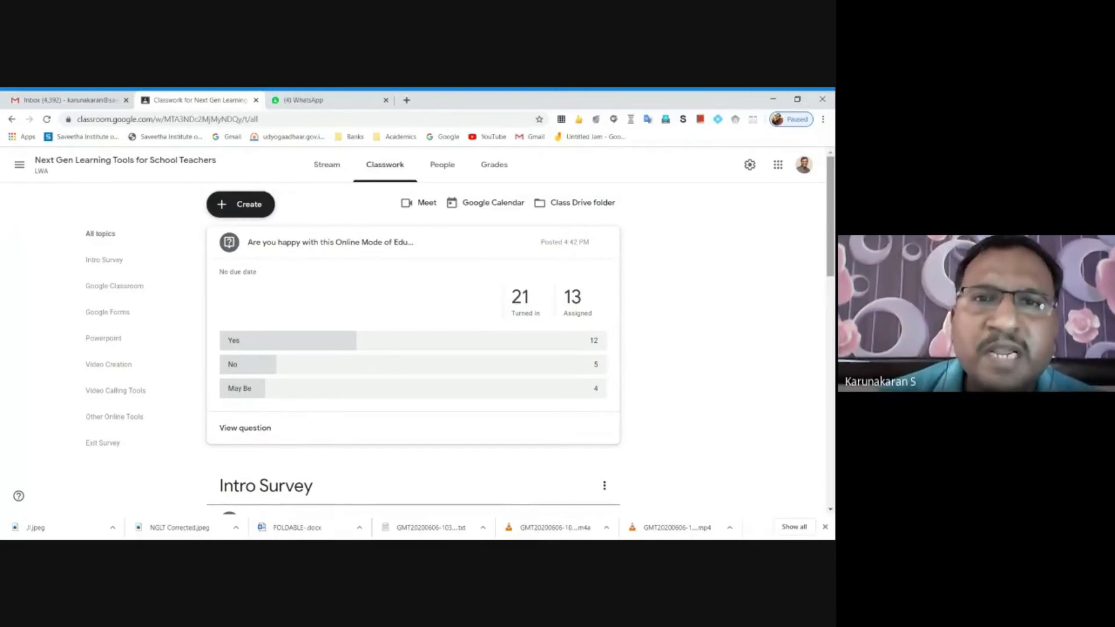
Step: Look through the whole student list in the class's people, and select and deselect one student near its end
left_click(442, 164)
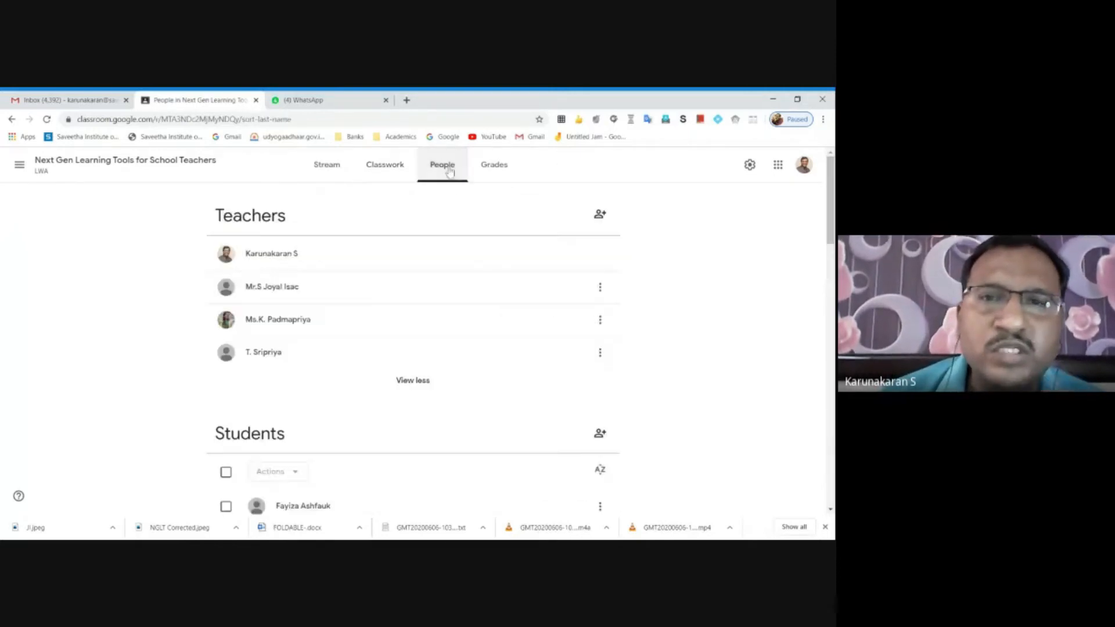
scroll(828, 204, "down", 5)
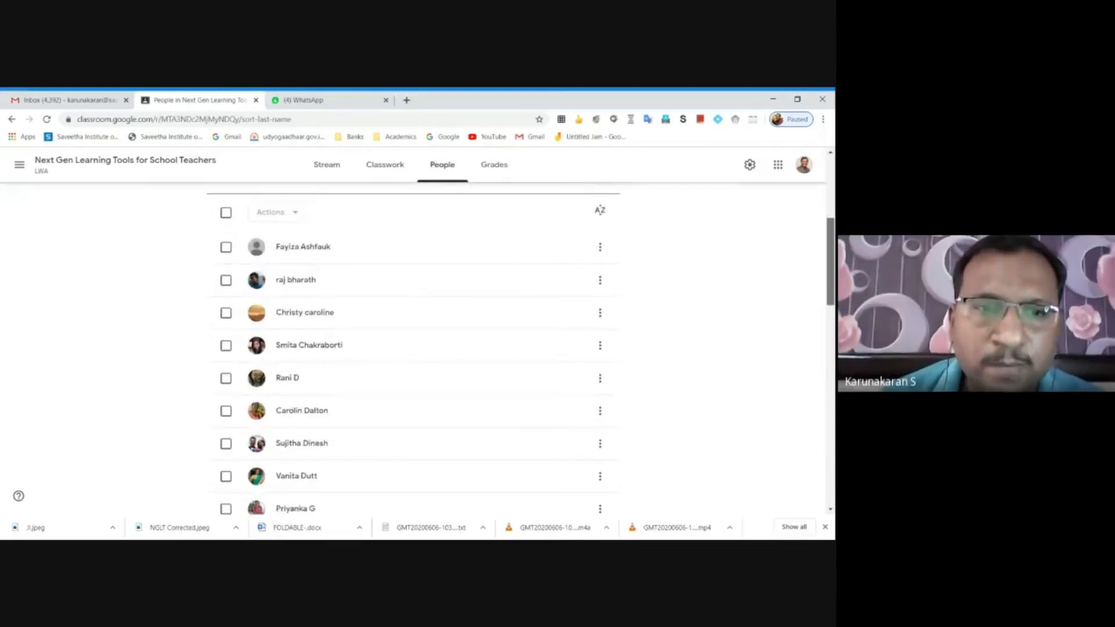
scroll(407, 348, "down", 5)
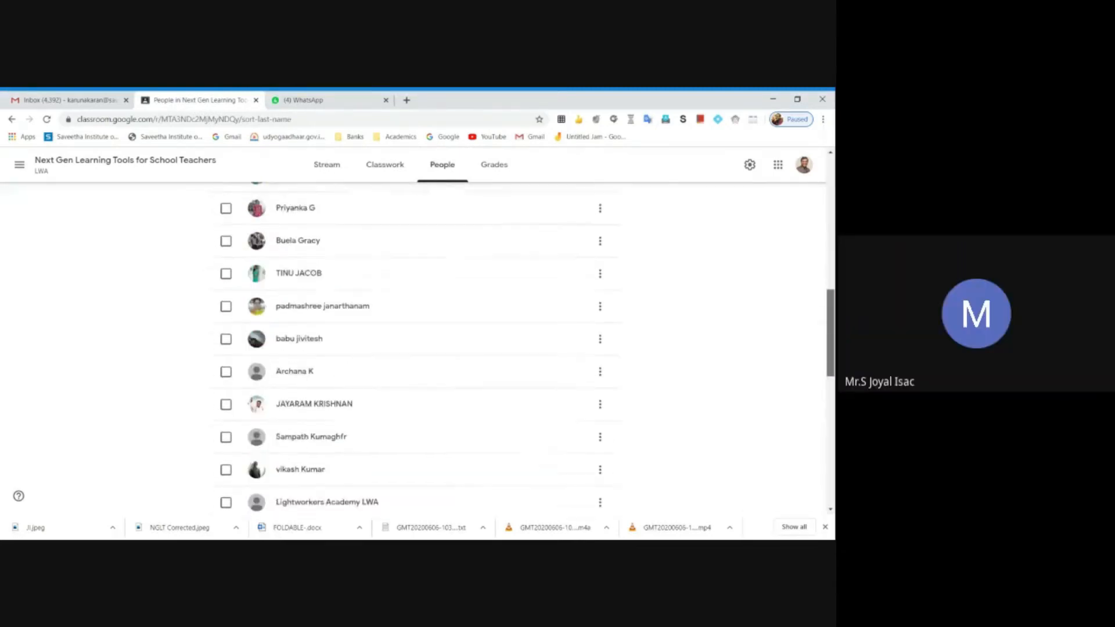
scroll(407, 349, "down", 5)
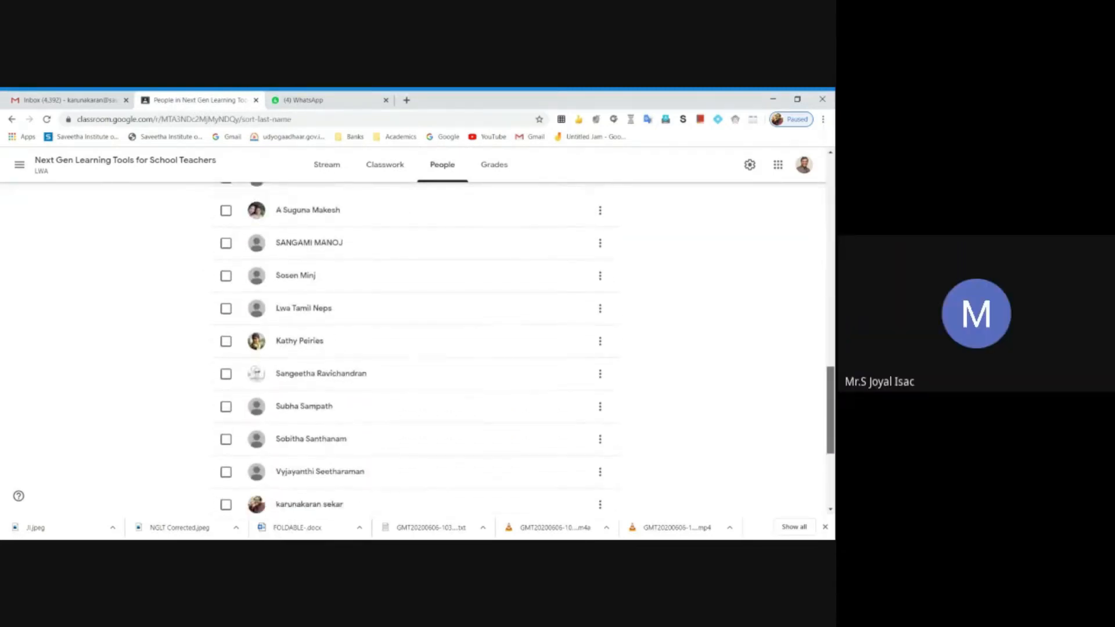
scroll(798, 433, "down", 2)
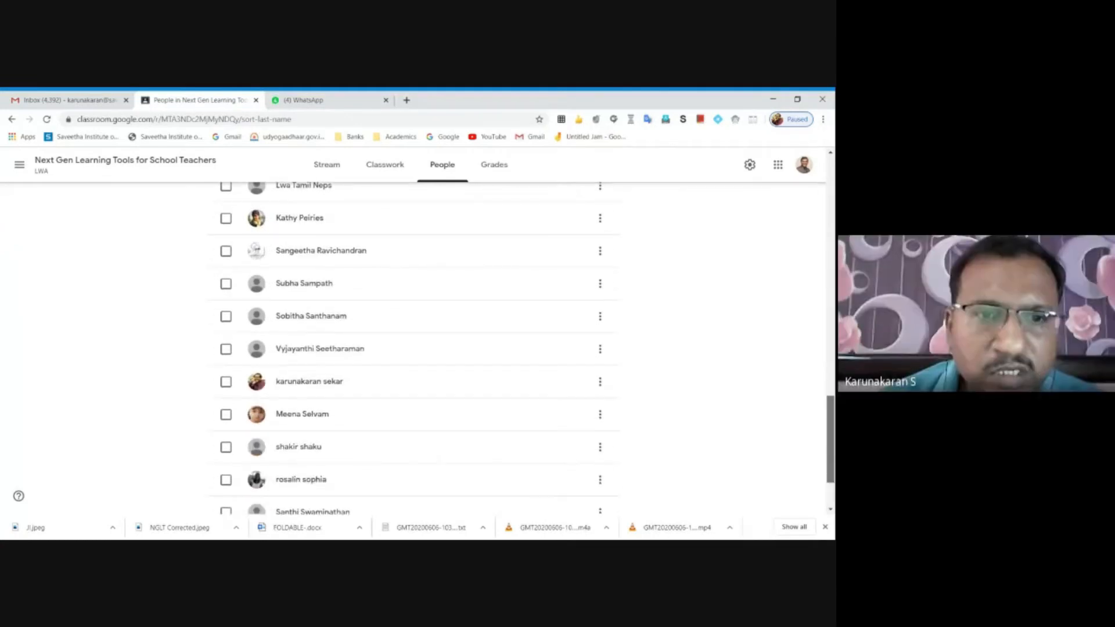
left_click(226, 374)
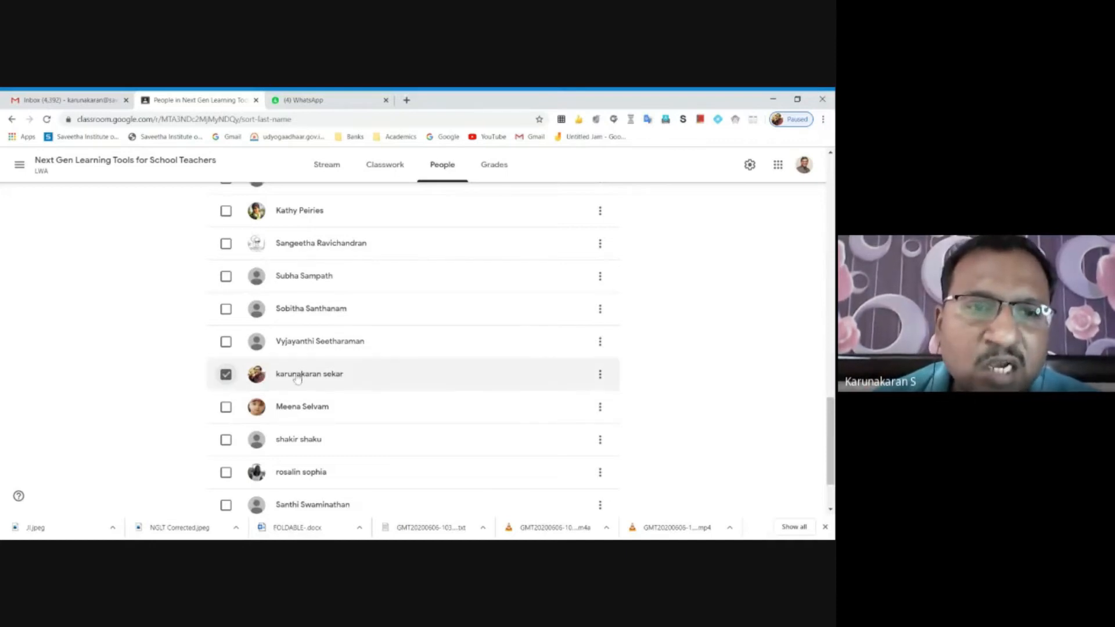
left_click(226, 374)
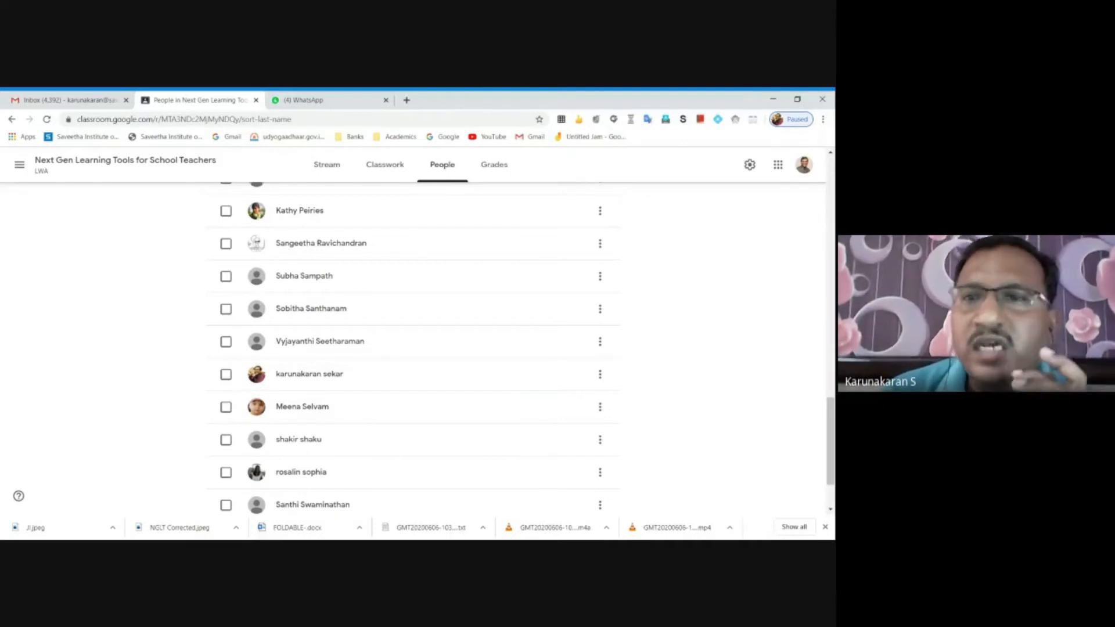
left_click_drag(830, 421, 831, 181)
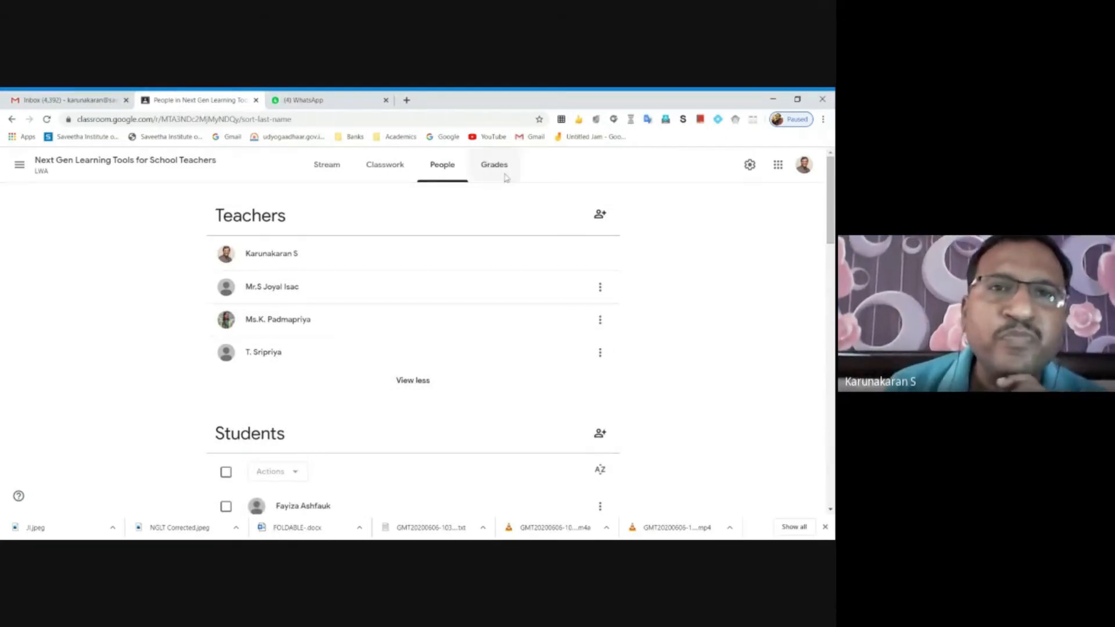
Step: Create a new classwork topic named Introduction
left_click(386, 165)
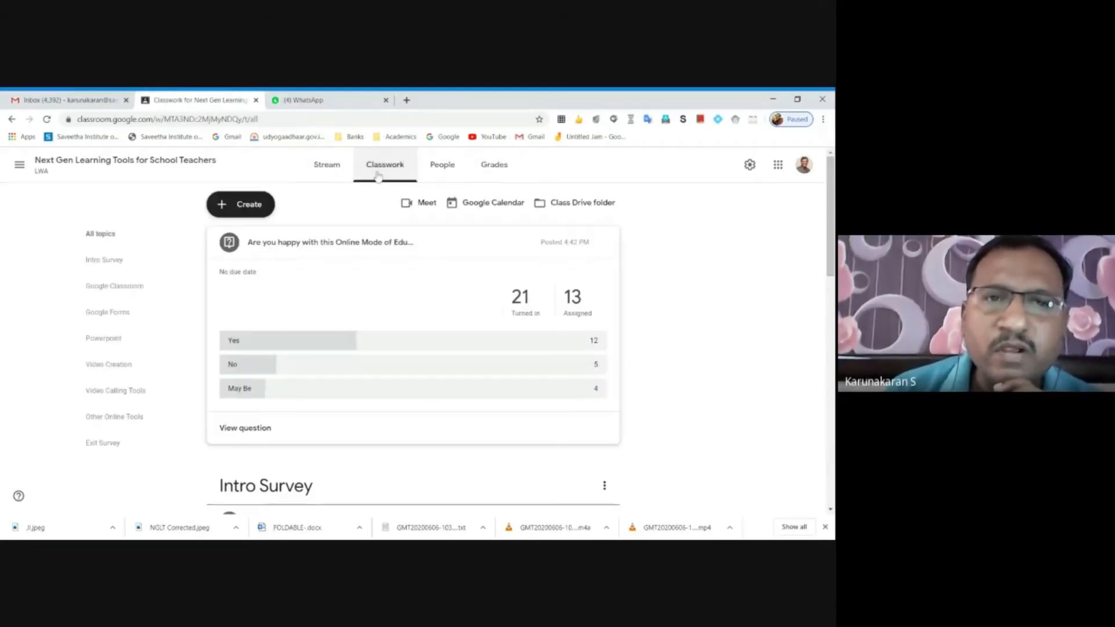
mouse_move(832, 208)
left_mouse_down()
mouse_move(830, 446)
mouse_move(831, 215)
left_mouse_up()
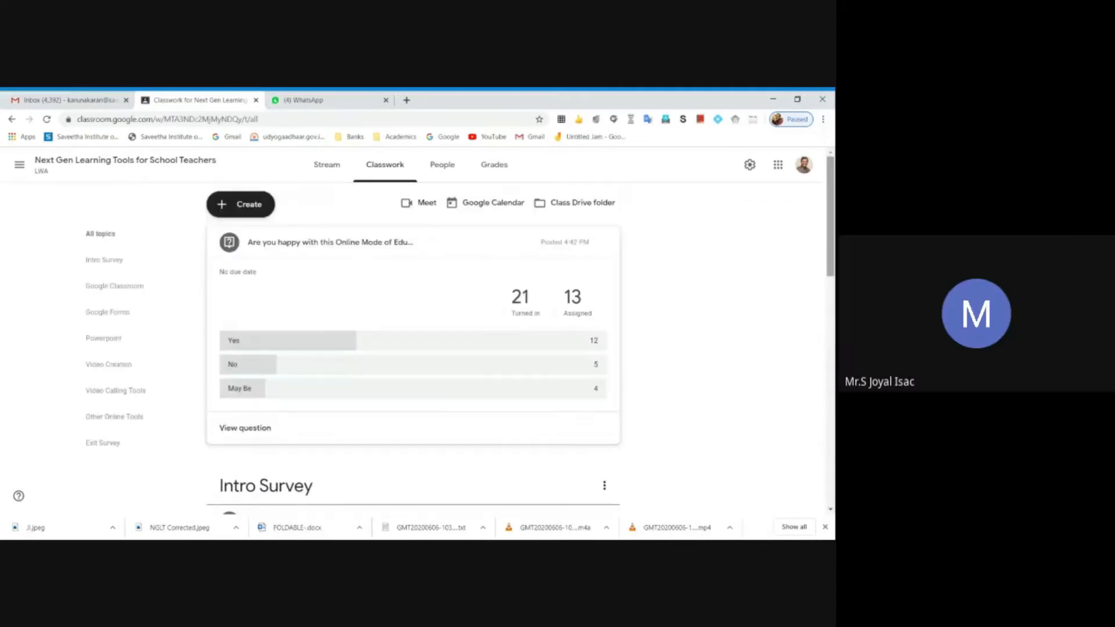
left_click(244, 205)
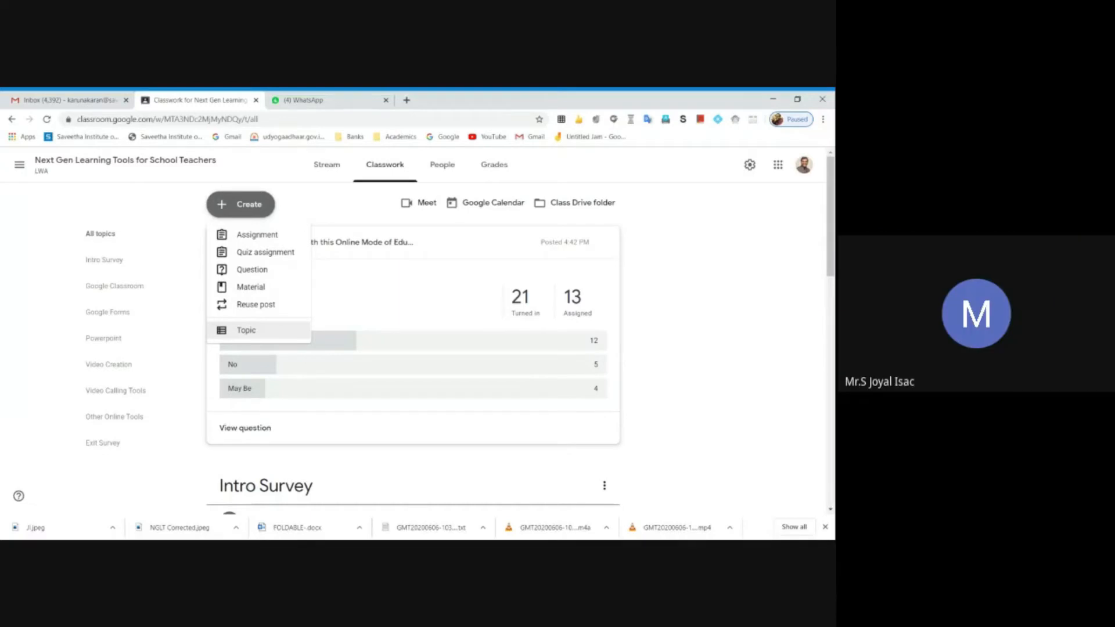
left_click(246, 330)
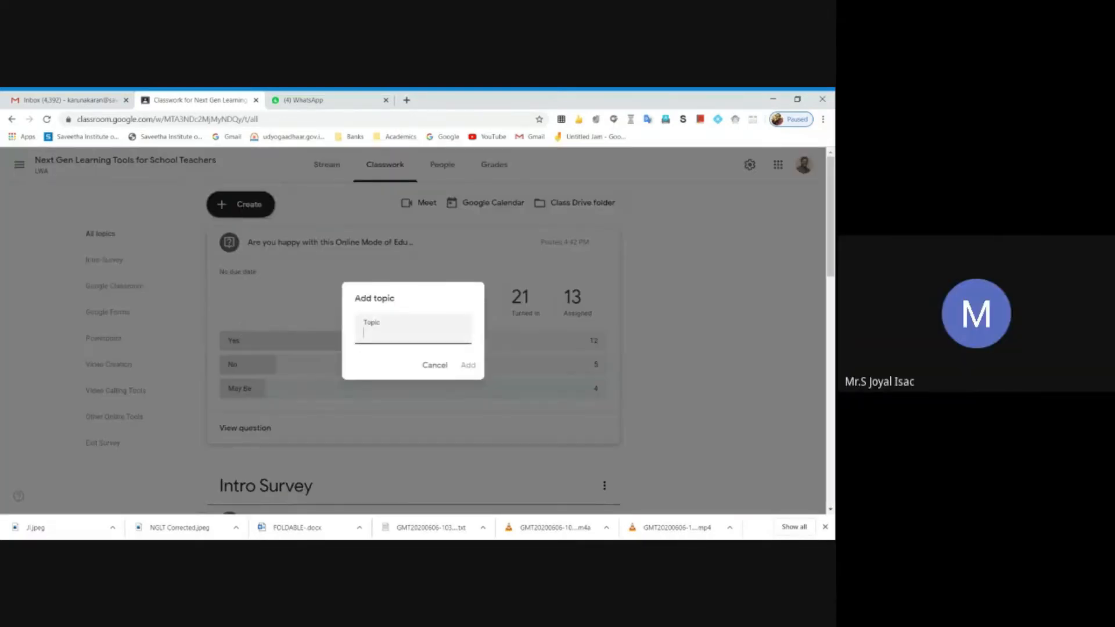
type("Introduction")
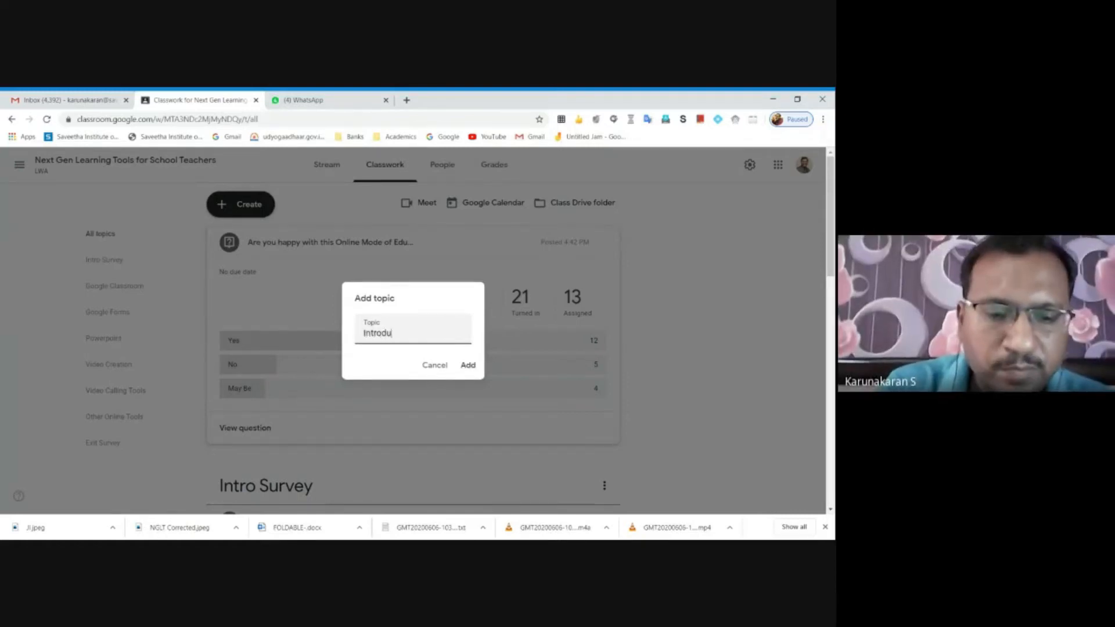
left_click(468, 366)
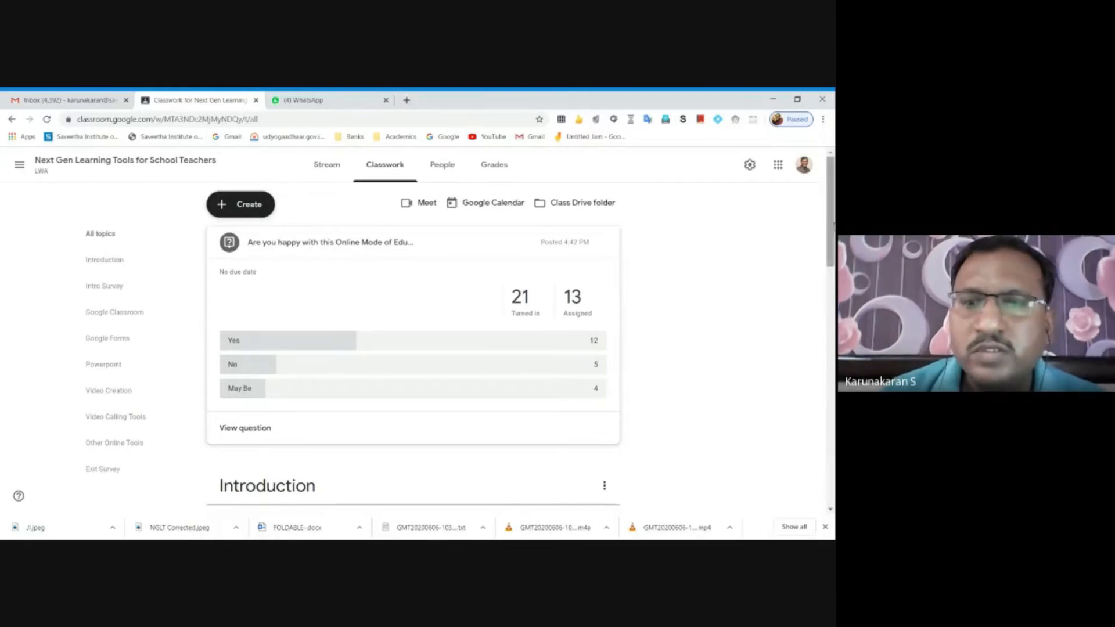
Step: Check the management options for the Introduction topic in the classwork and on the topic's own page
scroll(662, 348, "down", 2)
left_click_drag(830, 252, 831, 261)
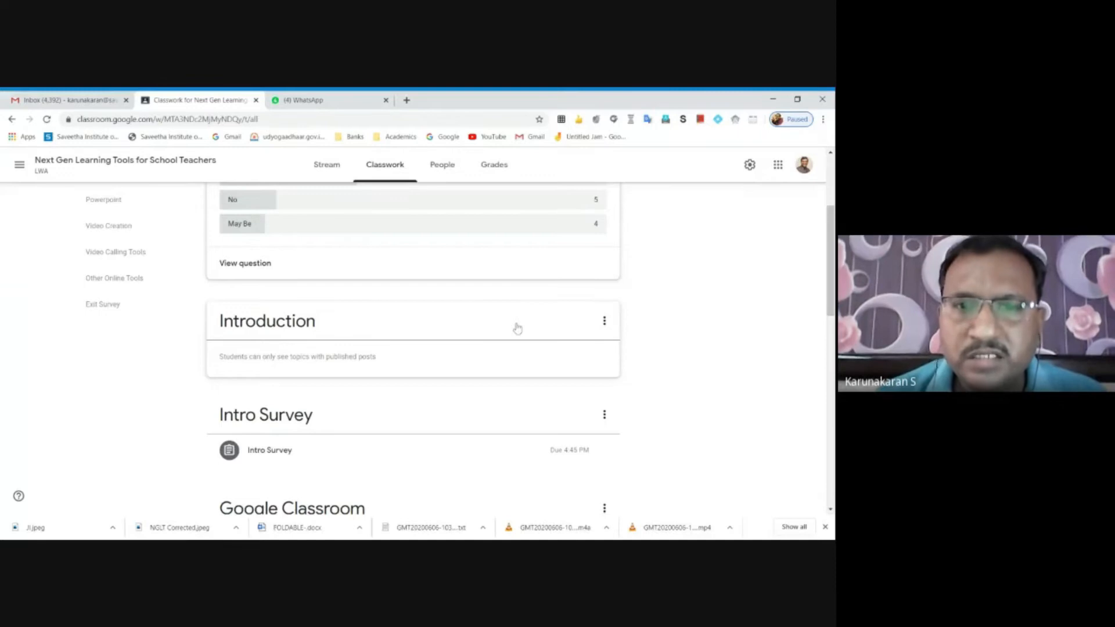
left_click(604, 320)
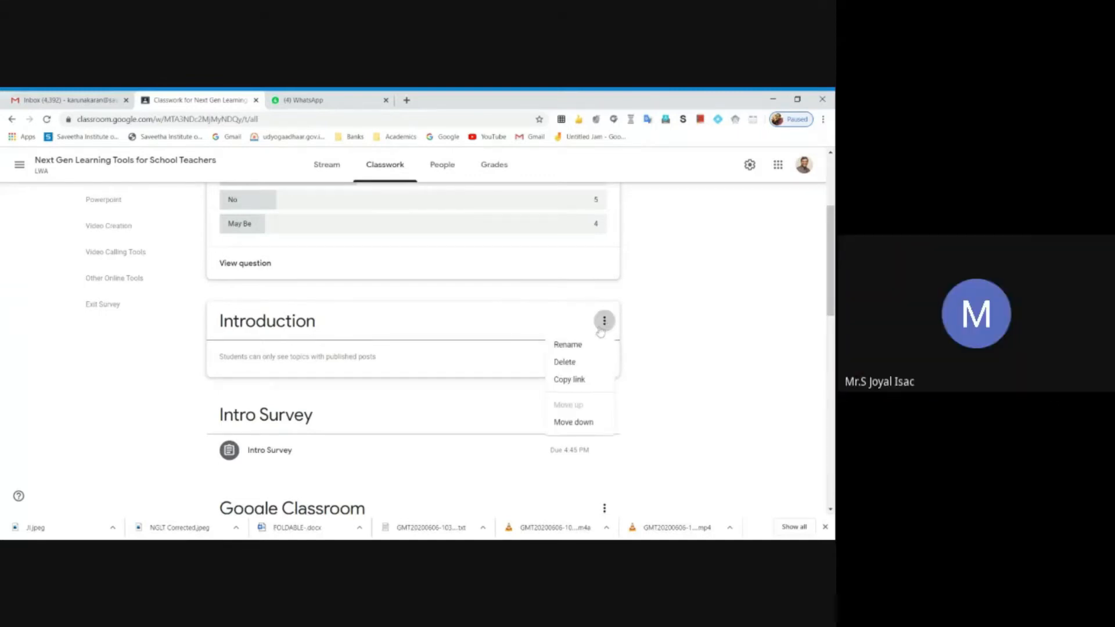
left_click(649, 378)
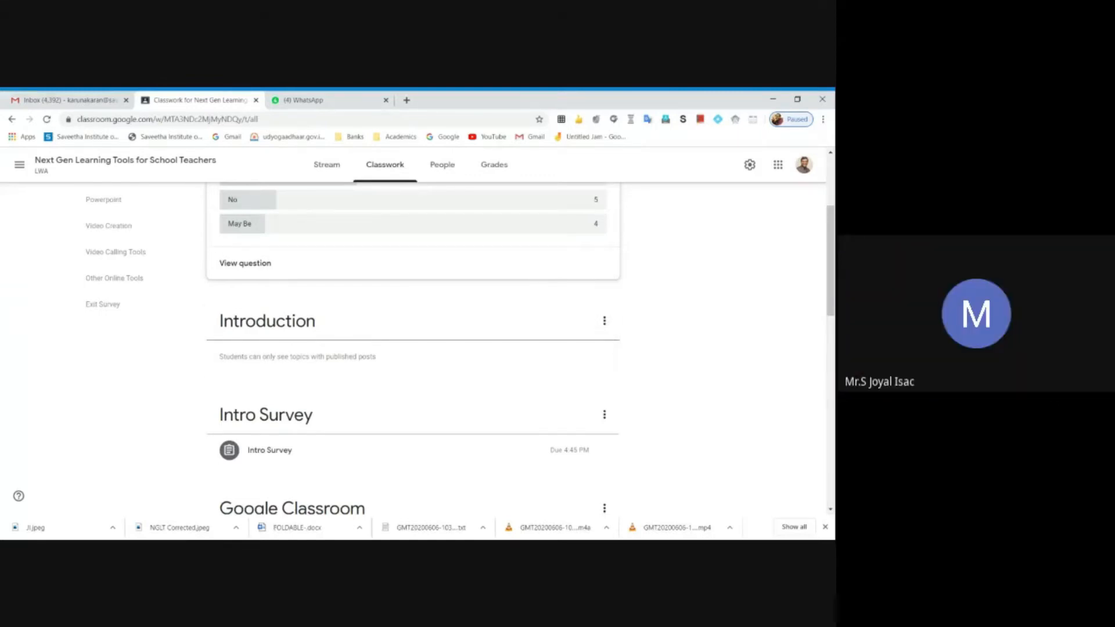
left_click(265, 332)
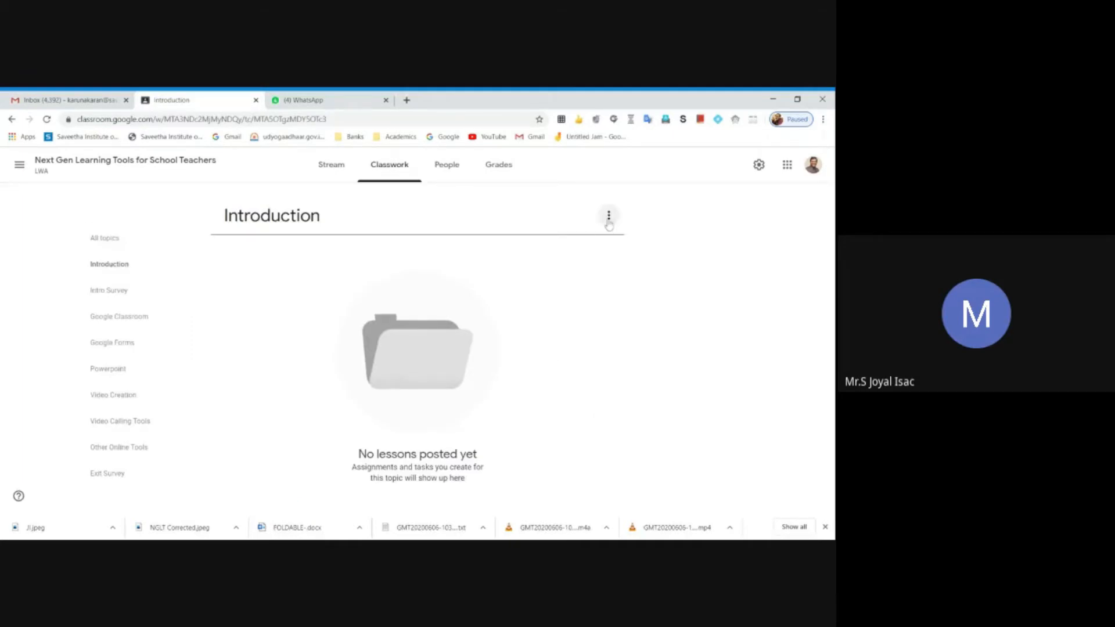
left_click(609, 222)
left_click(672, 238)
Step: View the class settings, close them without changes, and show the main navigation with the list of classes
left_click(759, 165)
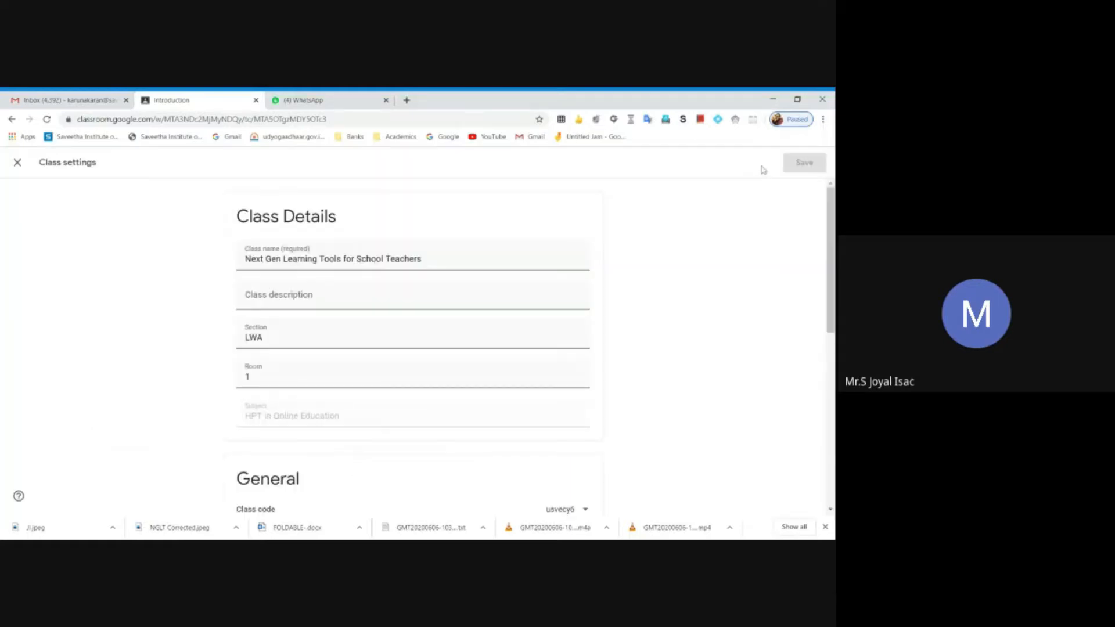
left_click(17, 164)
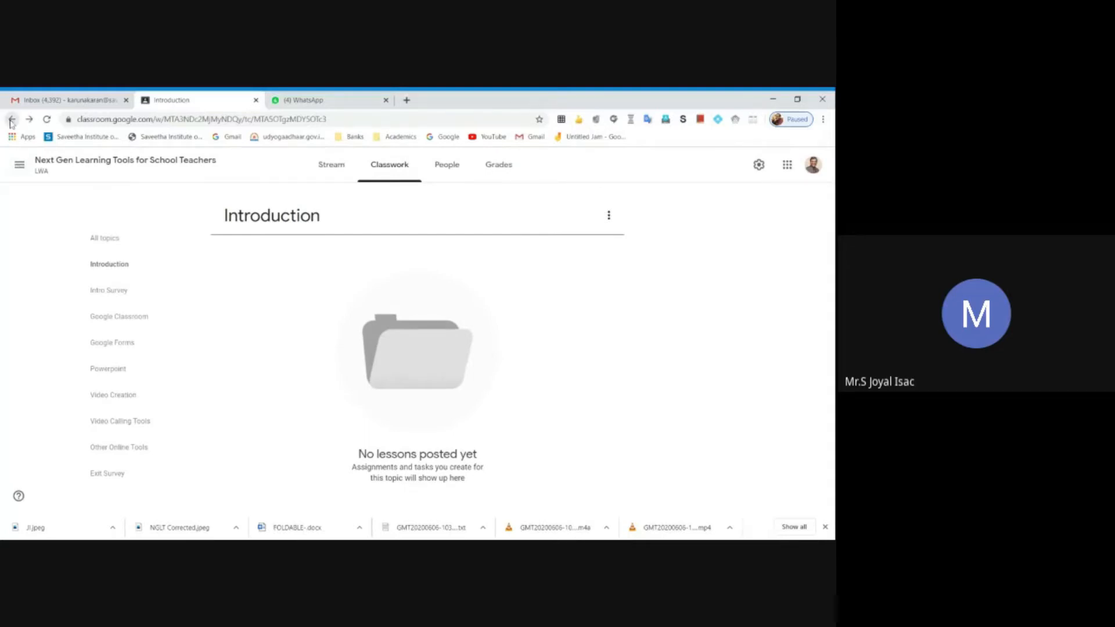
left_click(19, 165)
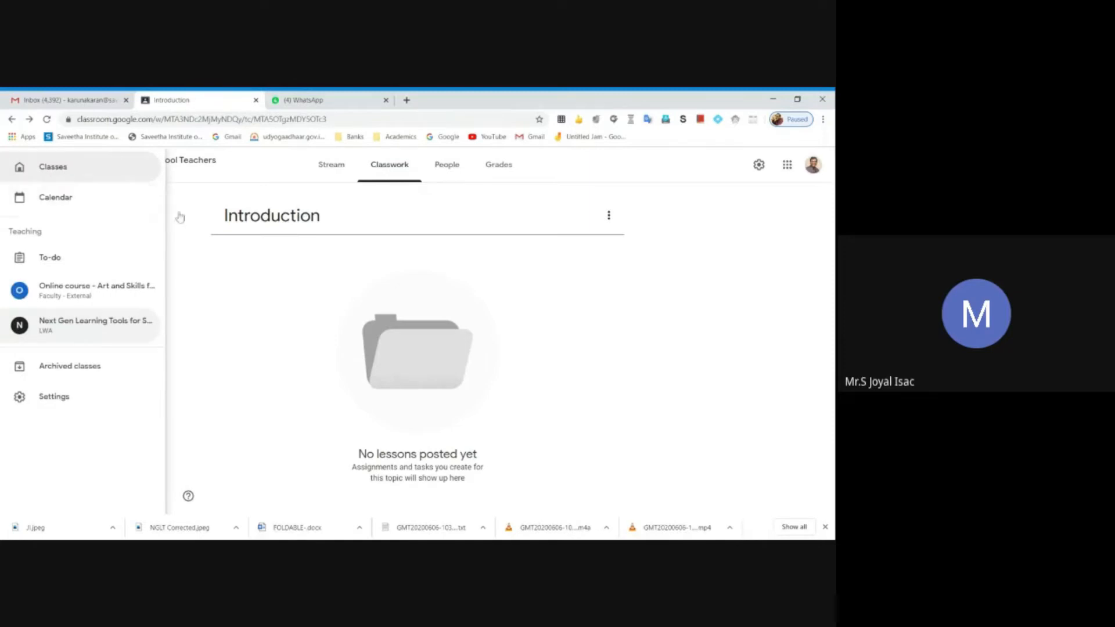
Step: Return to the class's classwork and move the Introduction topic below the Google Classroom topic
left_click(235, 182)
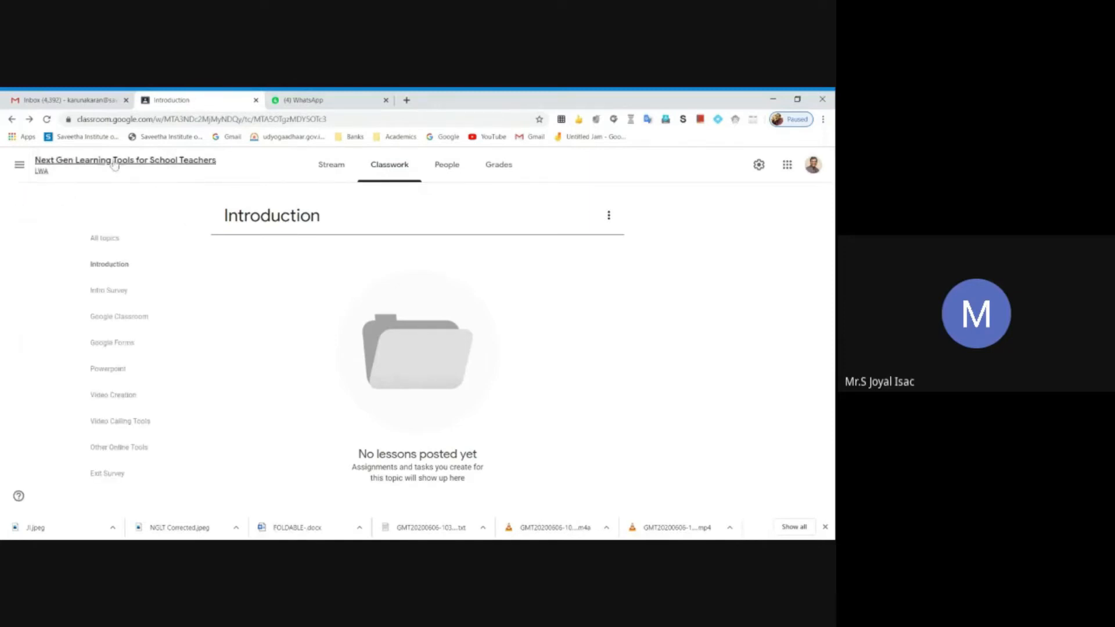
left_click(114, 165)
left_click(390, 166)
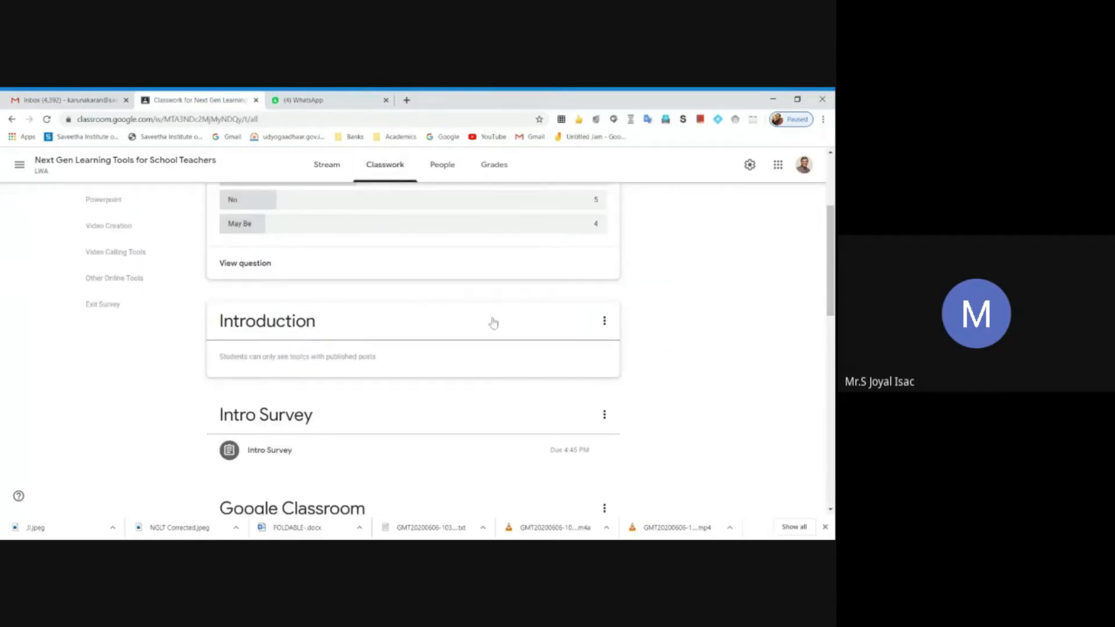
left_click_drag(405, 308, 366, 468)
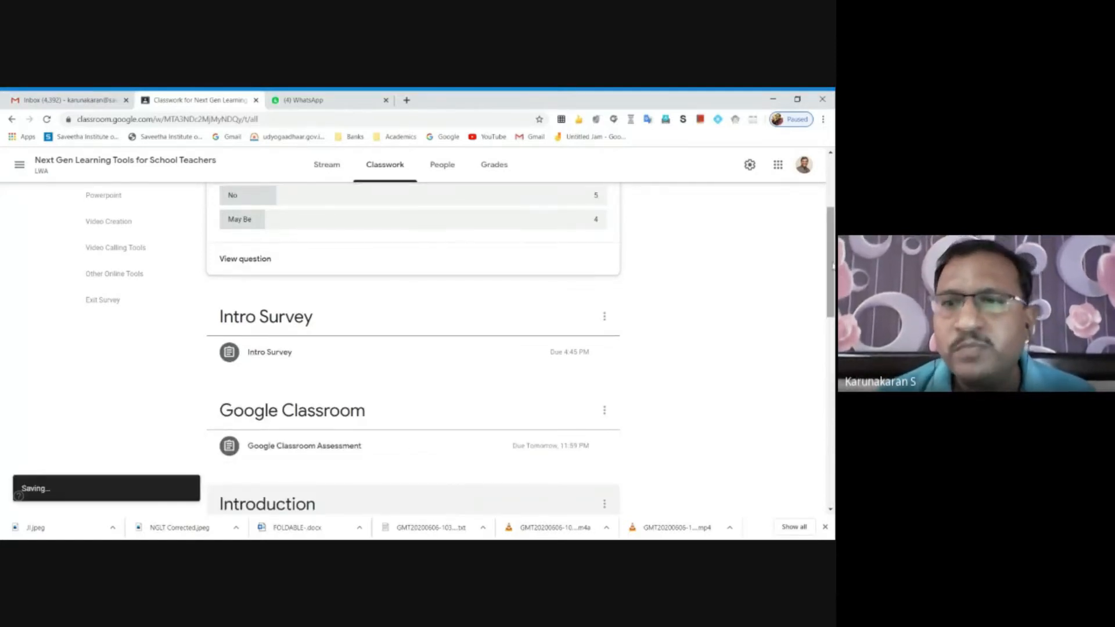
scroll(401, 445, "down", 3)
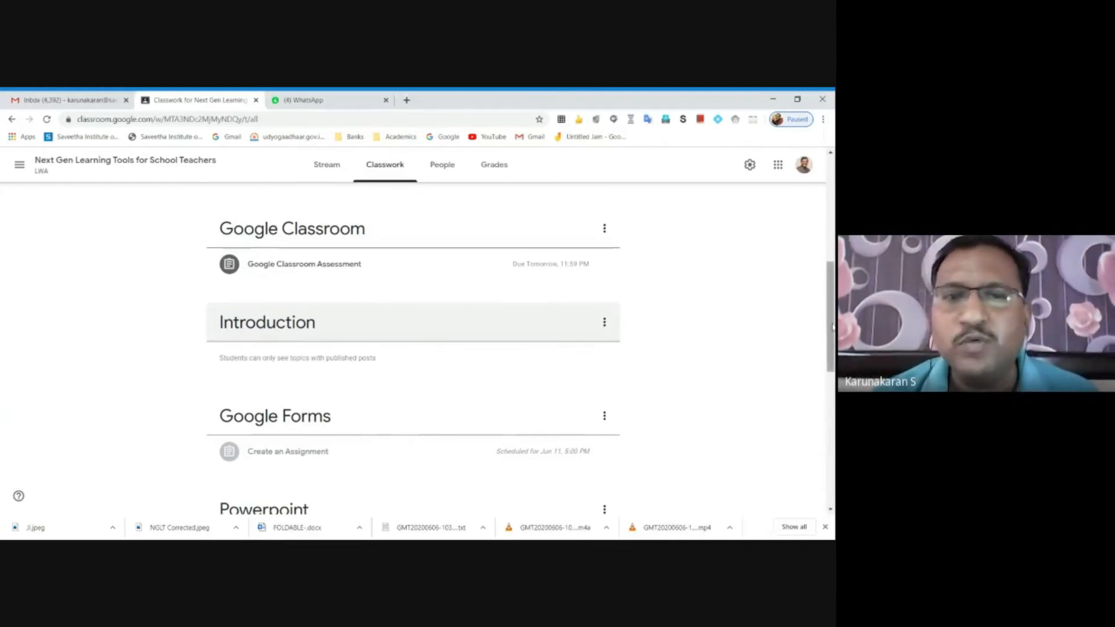
scroll(701, 330, "up", 4)
scroll(412, 343, "down", 3)
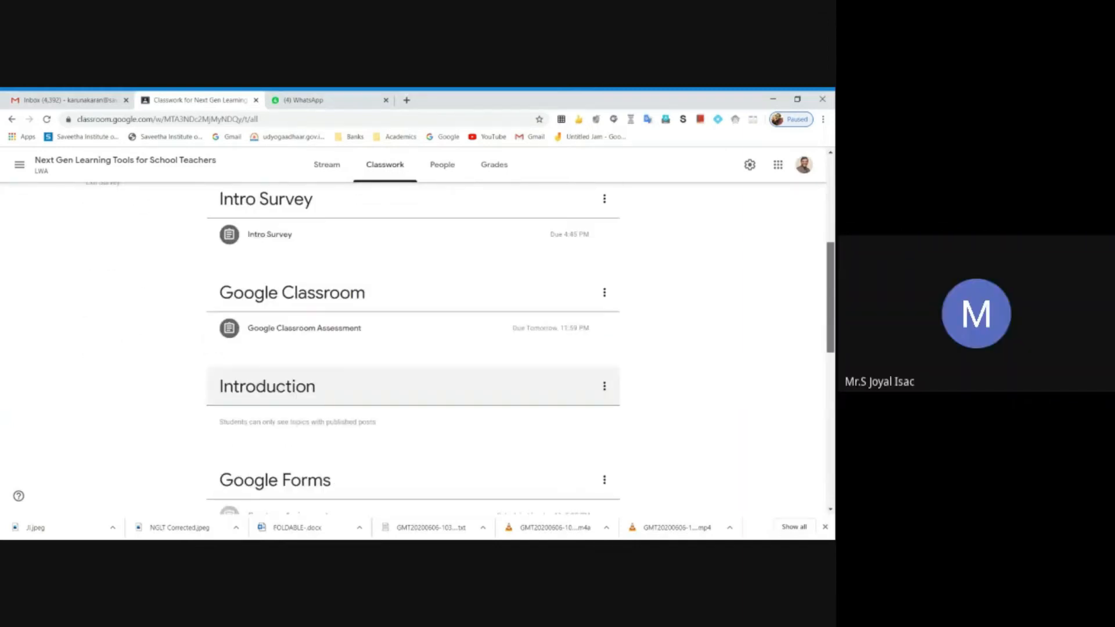
scroll(413, 343, "up", 5)
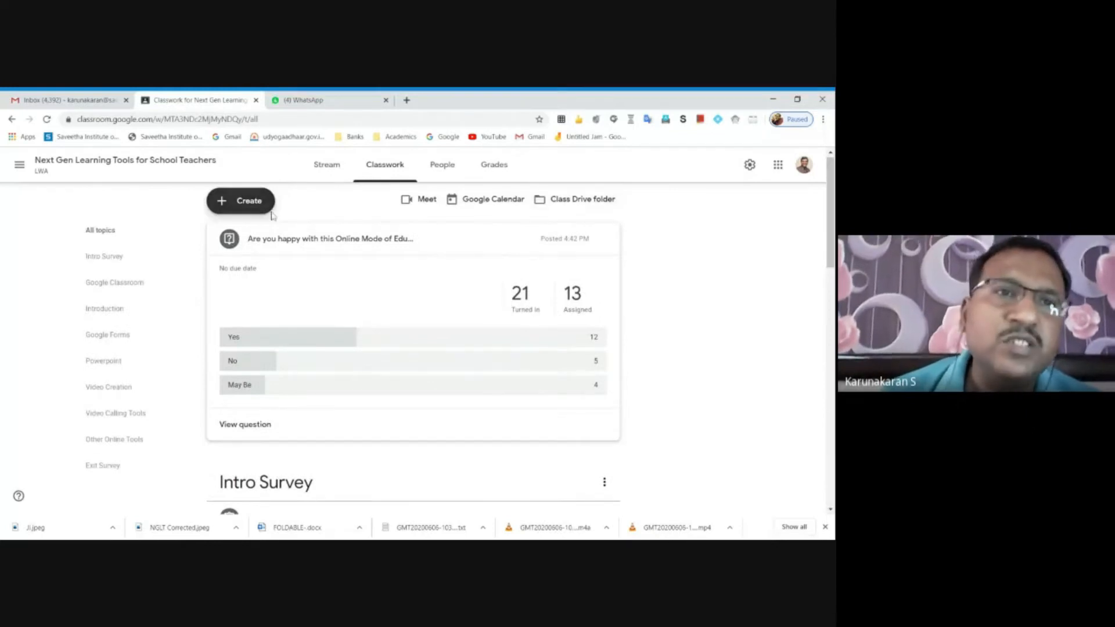
Step: Start a new classwork question reading "Hi, Am I Audible to all?"
left_click(242, 212)
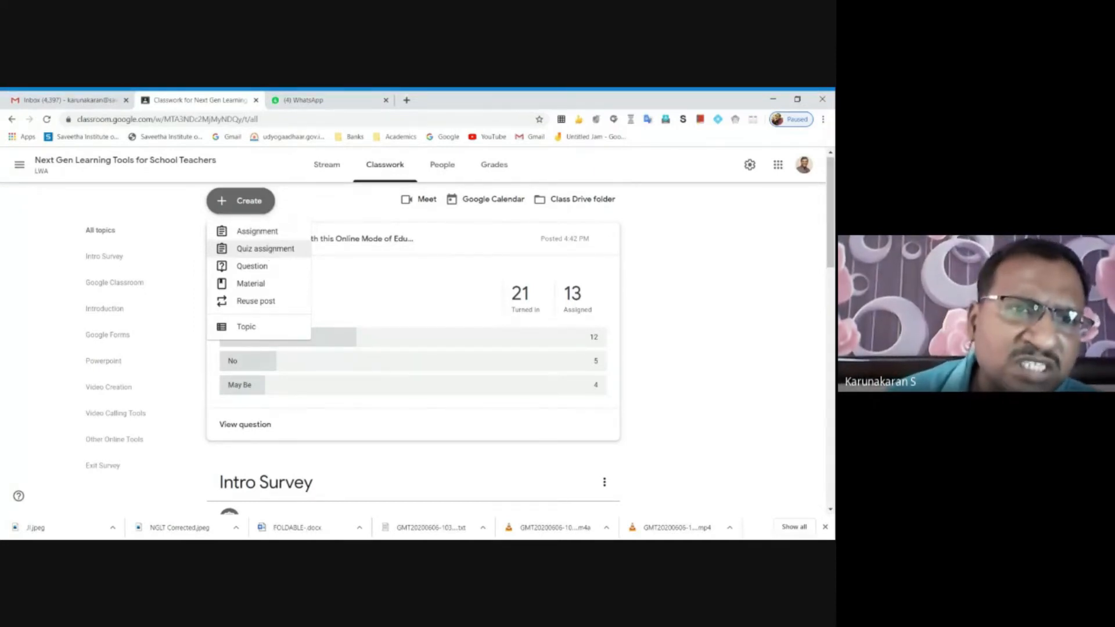
left_click(253, 267)
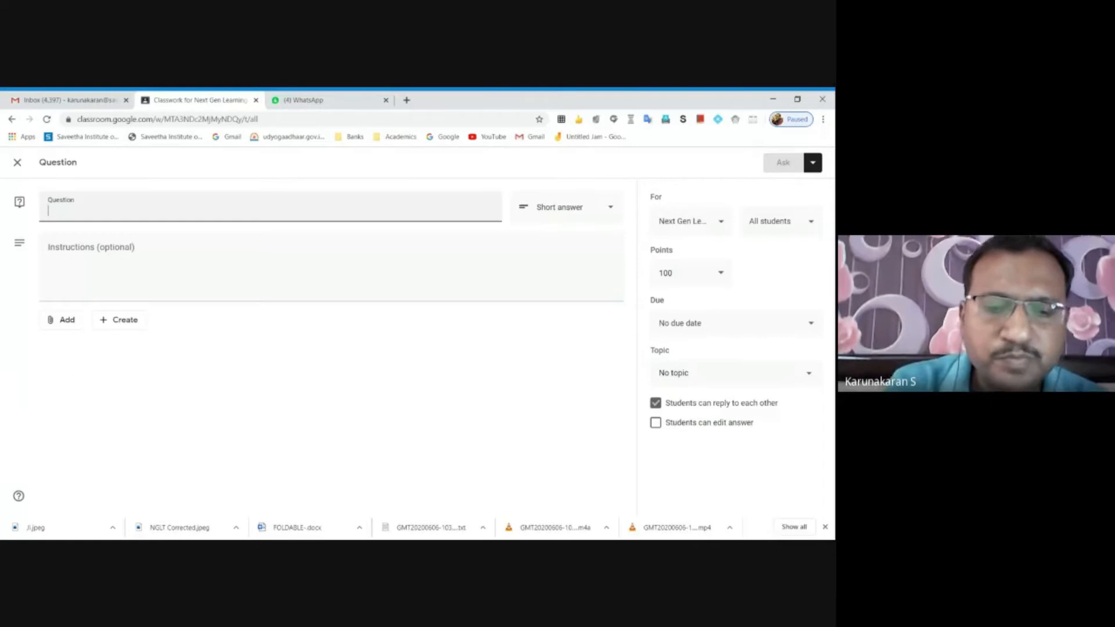
type("Hi, I")
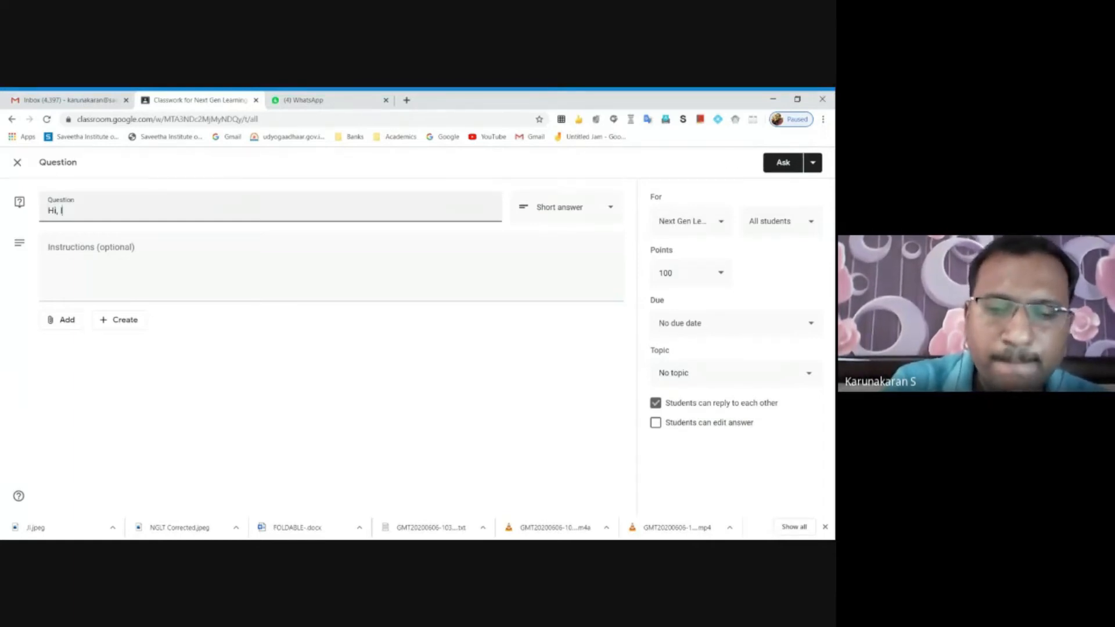
key("BackSpace")
type("Am")
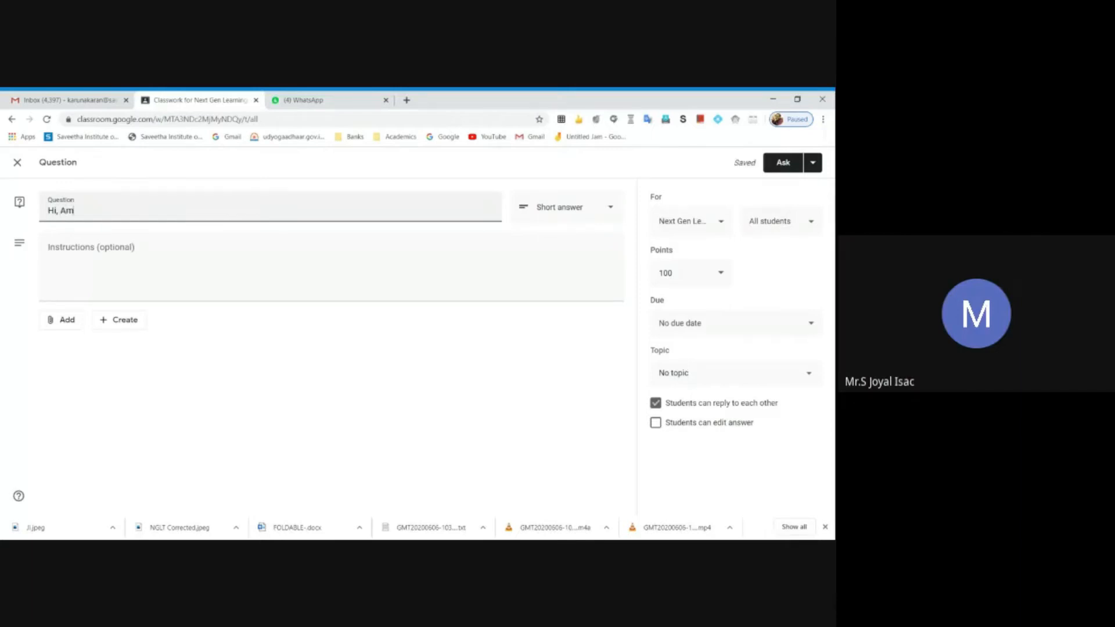
type(" I Audi")
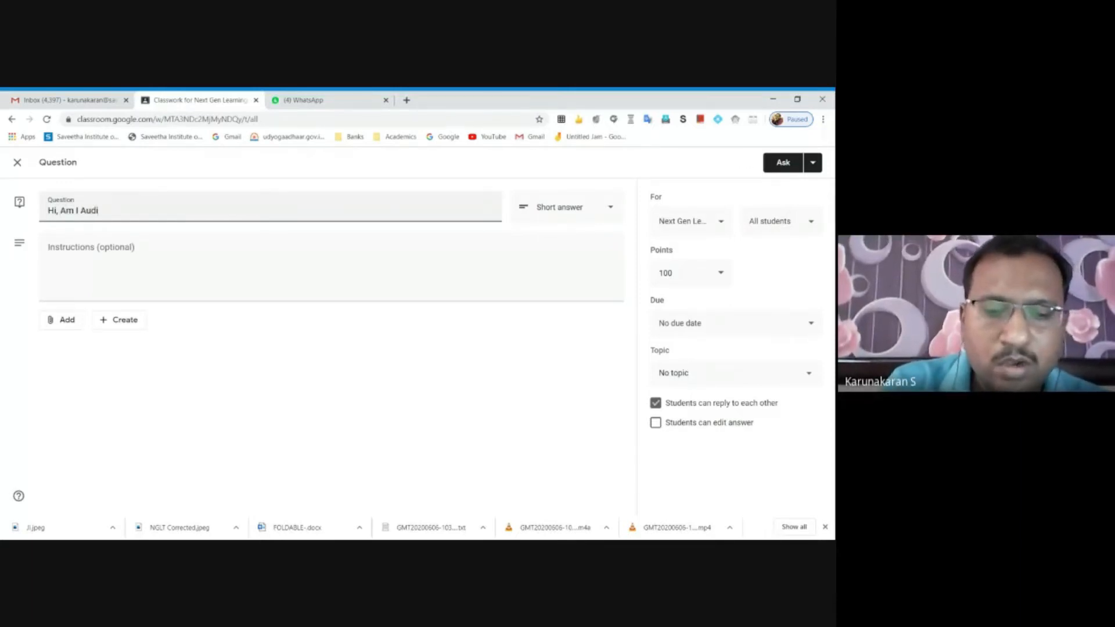
type("ble to all?")
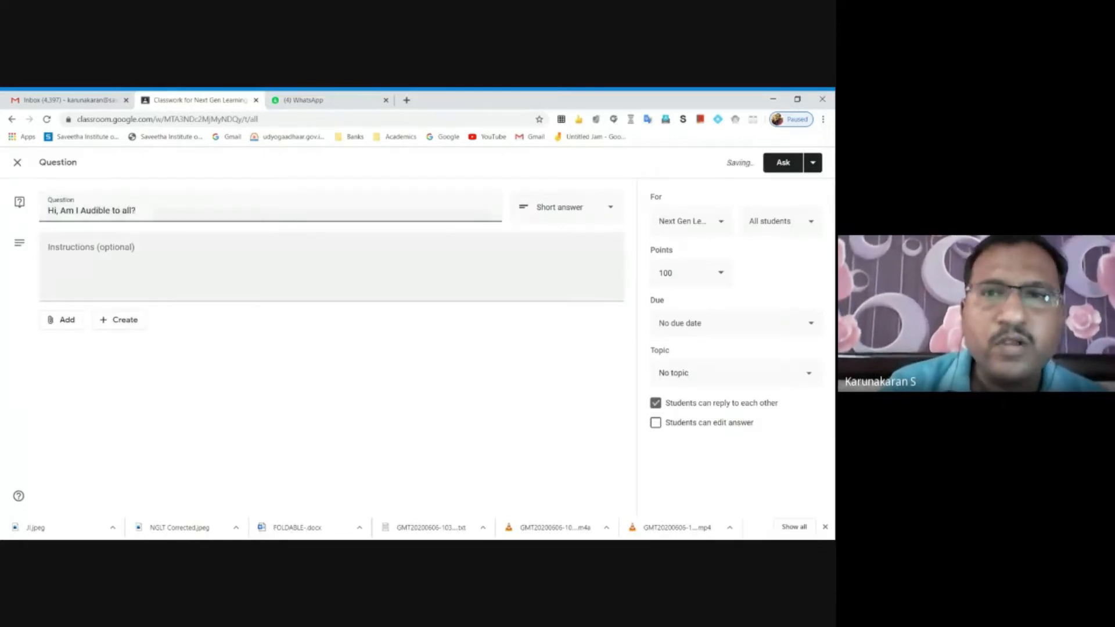
Step: Make the question multiple choice with the options Yes and No, and ask it to the class
left_click(614, 214)
left_click(576, 232)
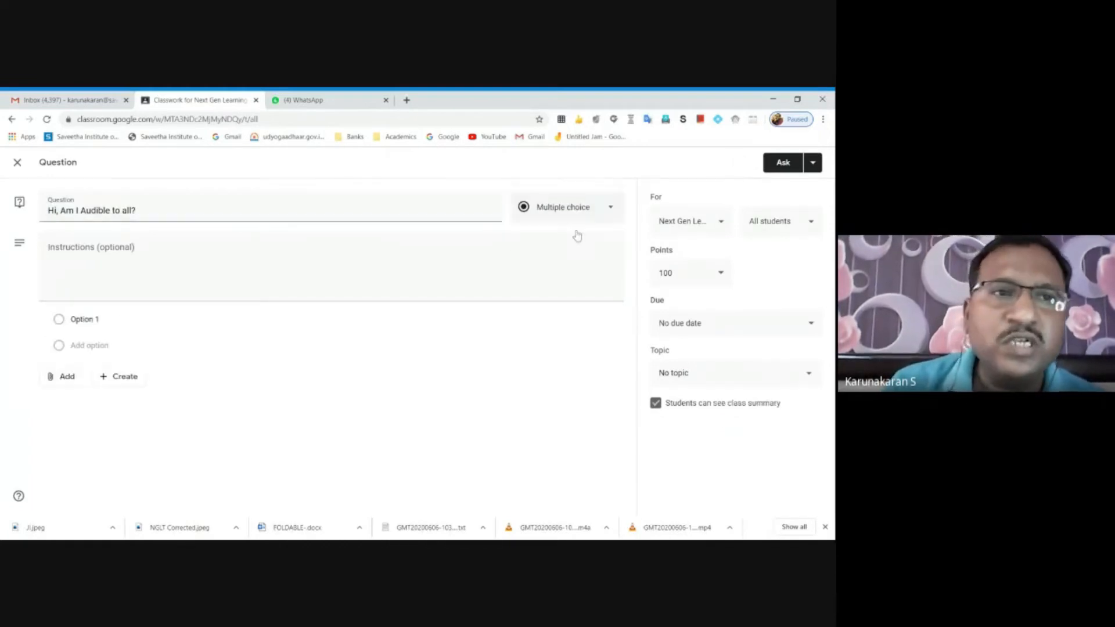
left_click(85, 319)
type("Yes")
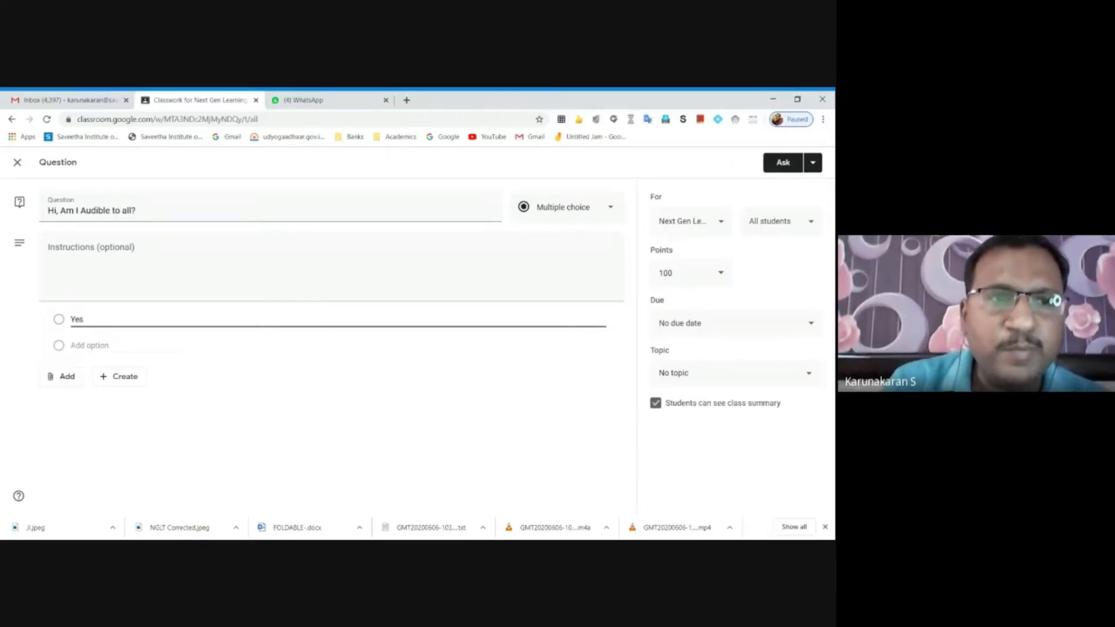
left_click(89, 346)
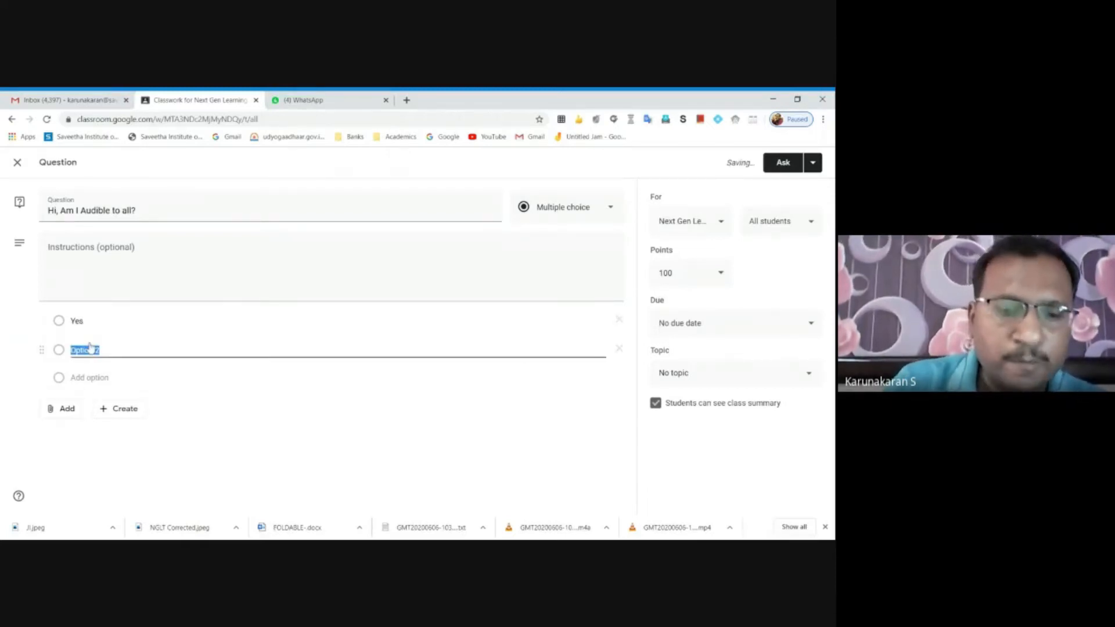
type("N")
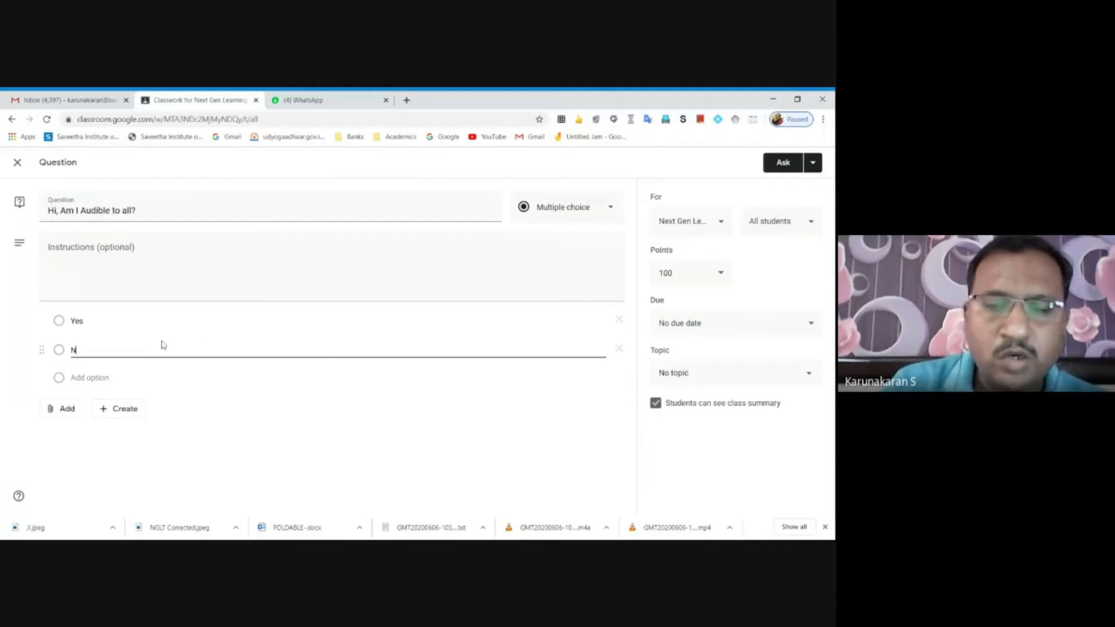
type("o")
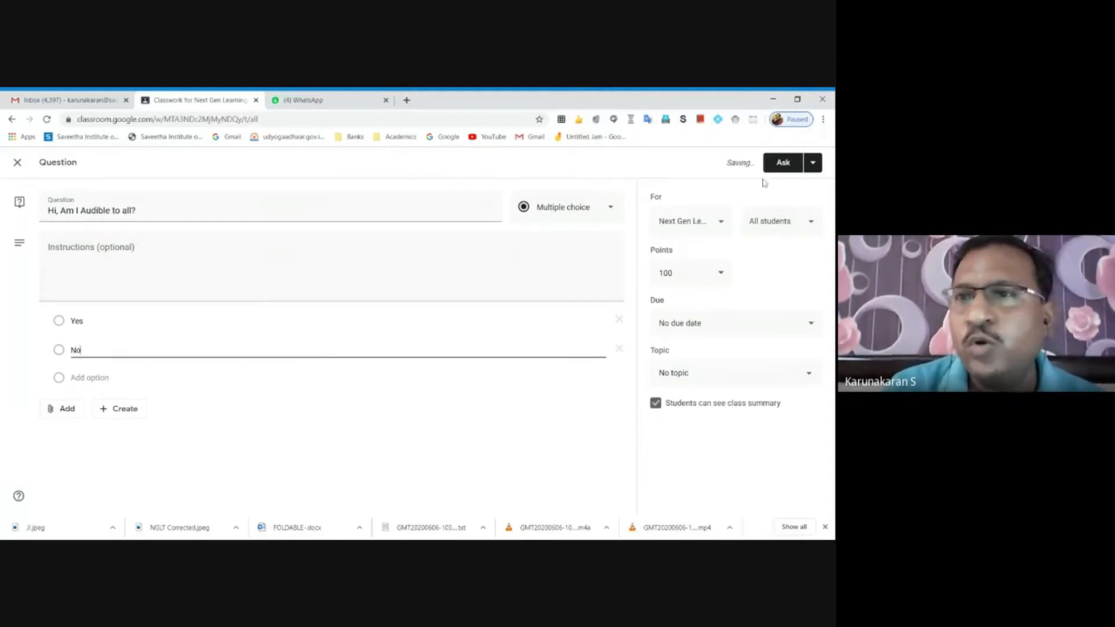
left_click(787, 164)
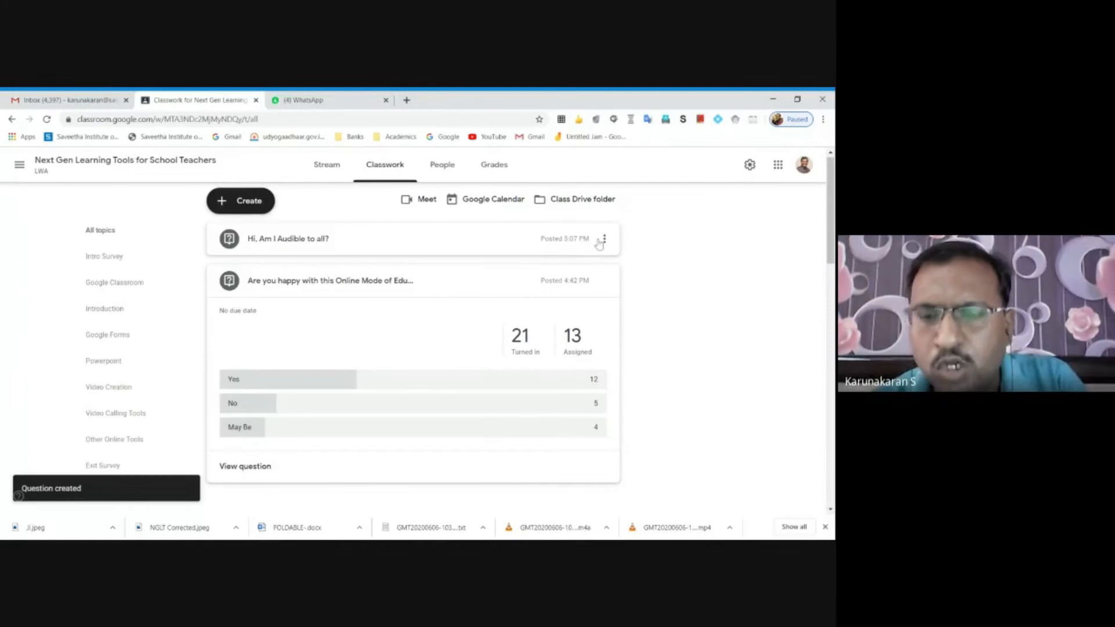
Step: Check the management options of the newly posted question and the types of classwork that can be created
left_click(606, 241)
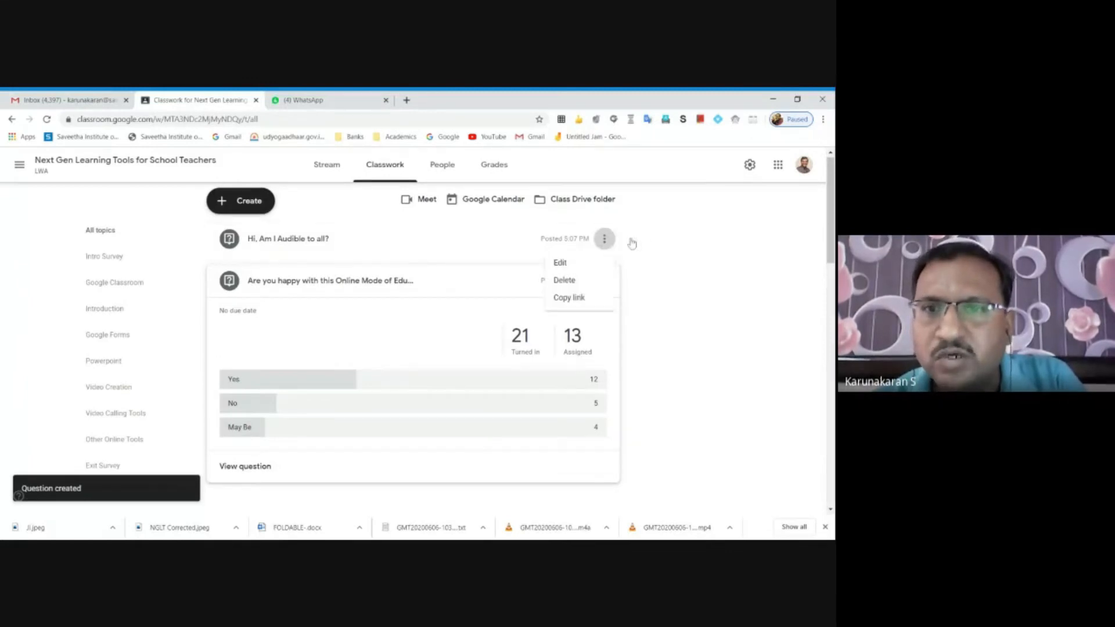
left_click(694, 257)
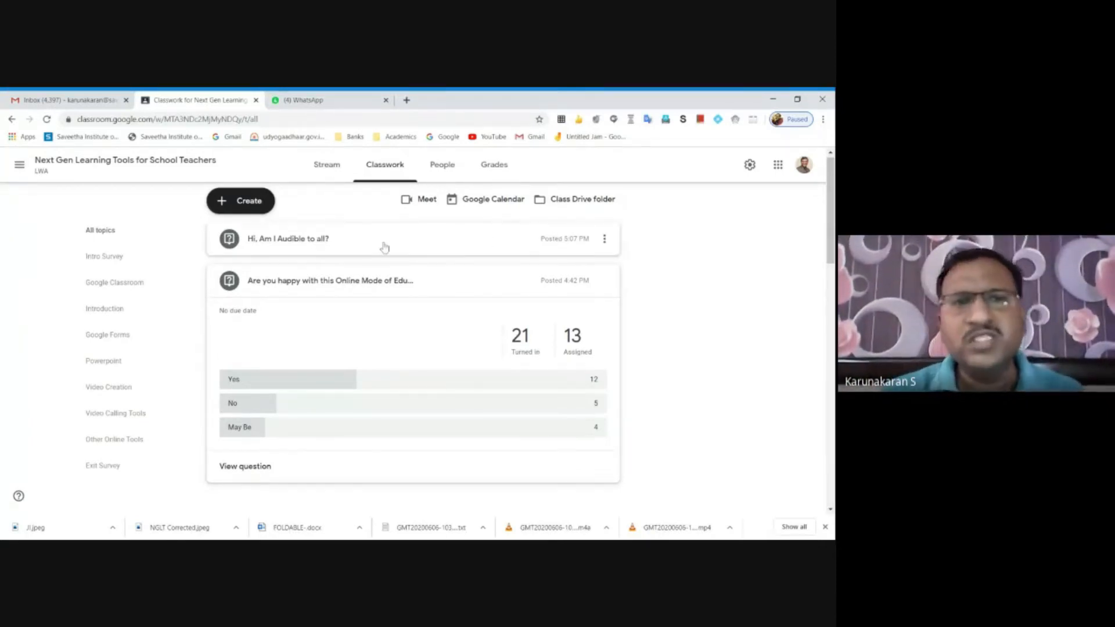
left_click(253, 208)
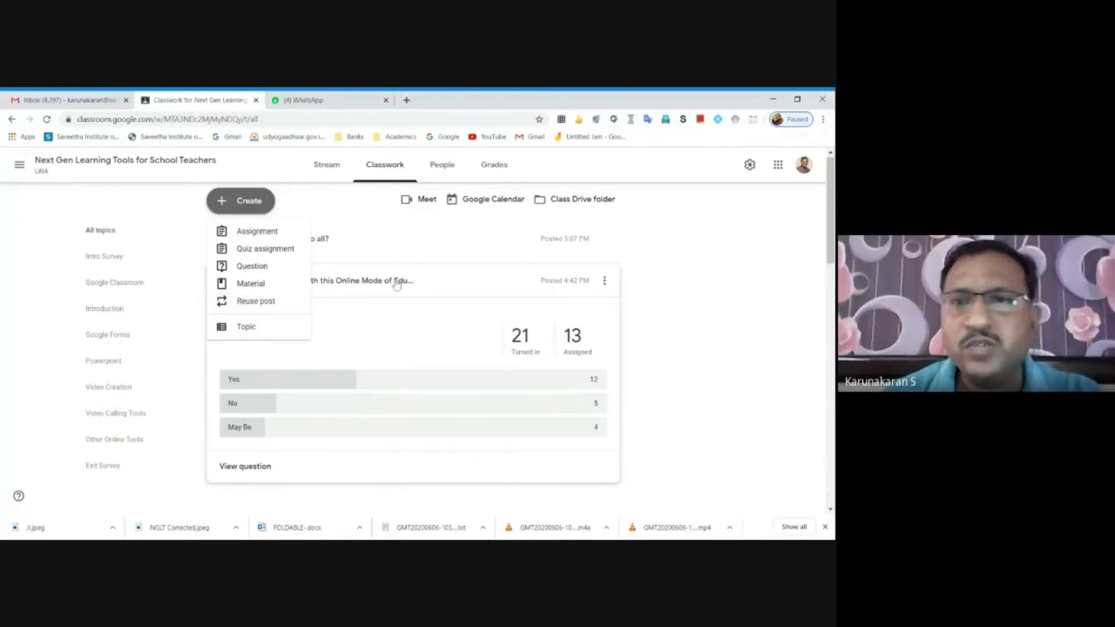
left_click(705, 275)
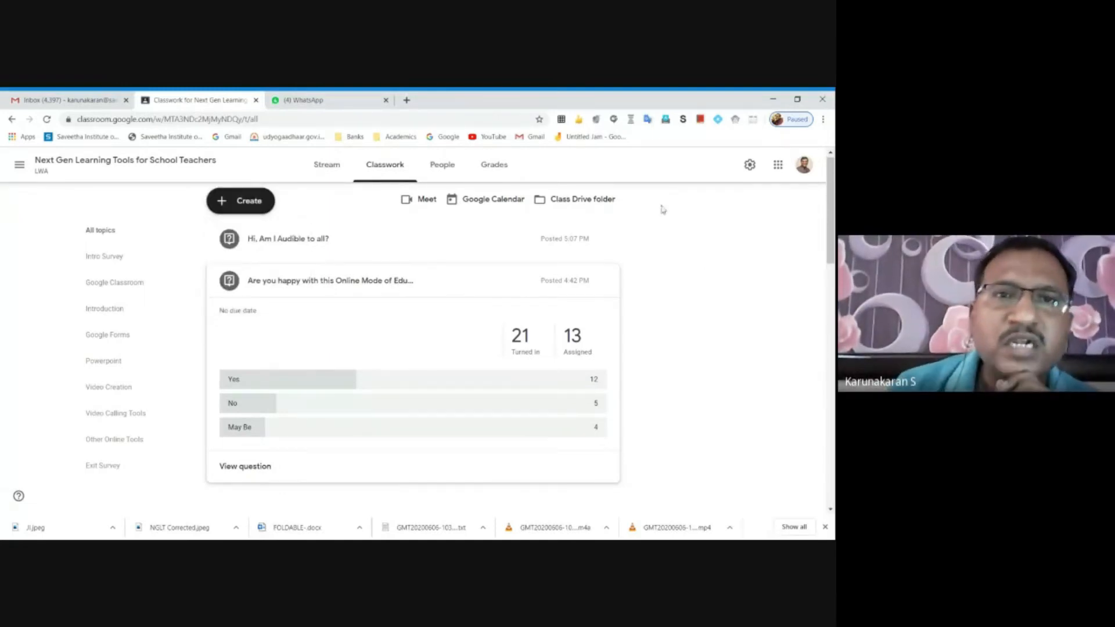
Step: Open the audibility question from the class stream and view its student answers
left_click(326, 169)
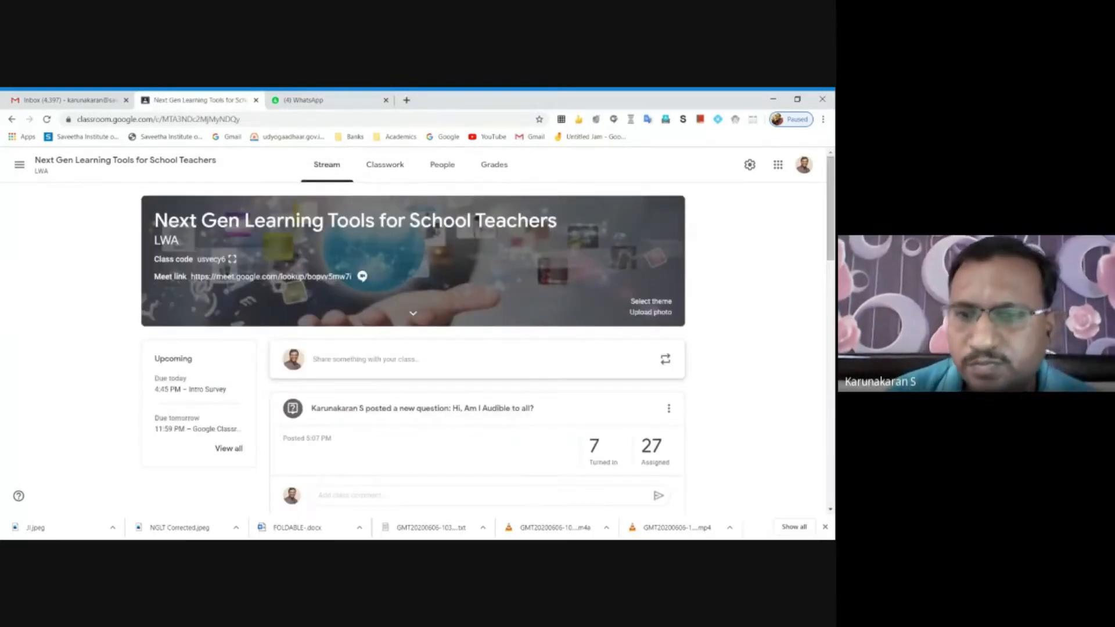
scroll(476, 348, "down", 3)
mouse_move(831, 247)
left_mouse_down()
mouse_move(831, 256)
mouse_move(831, 240)
left_mouse_up()
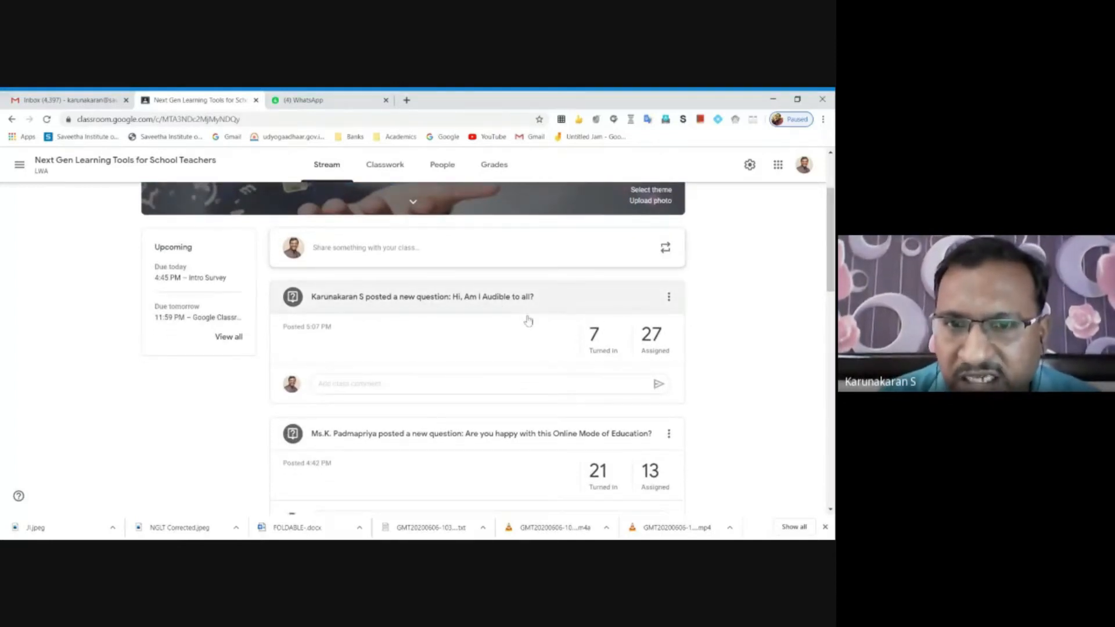
left_click(496, 302)
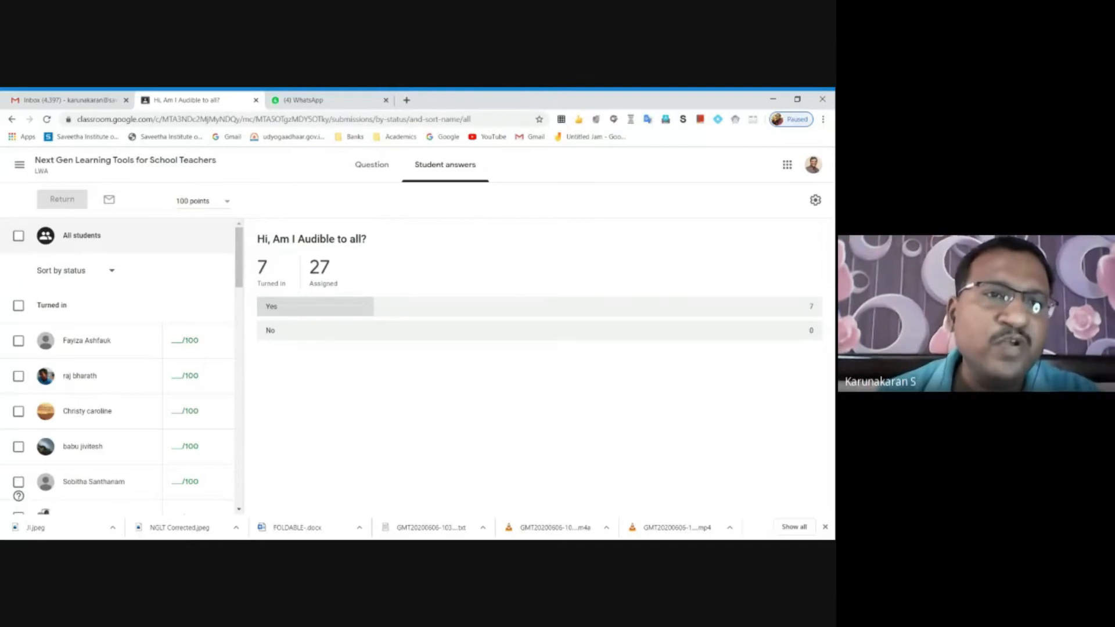
left_click_drag(239, 261, 232, 210)
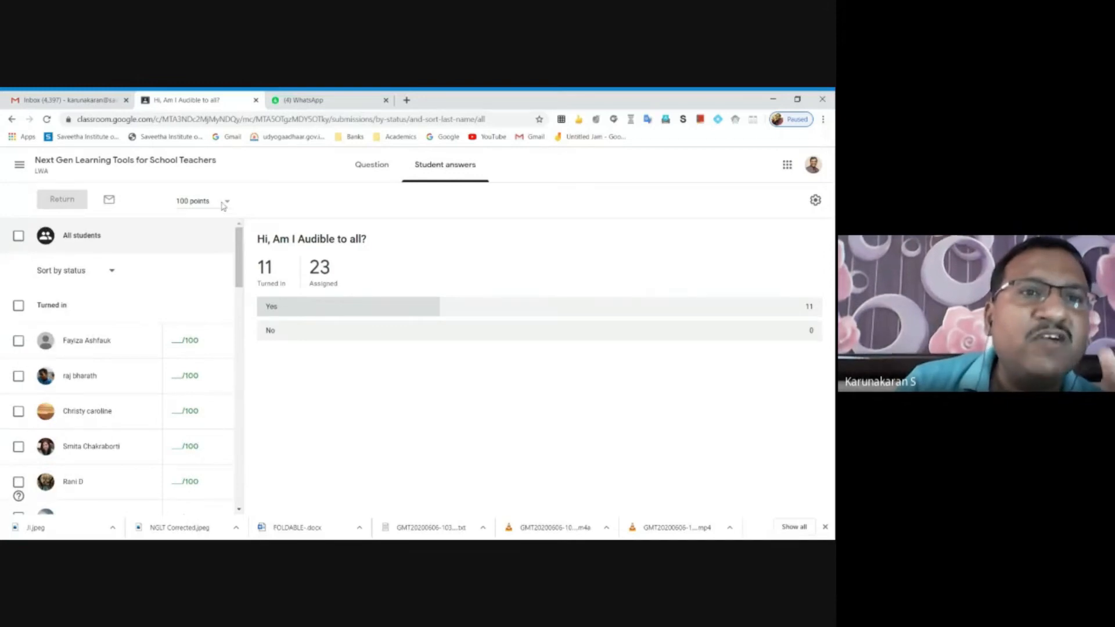
Step: Set the audibility question's grading to Ungraded and check the status in its student list
left_click(221, 204)
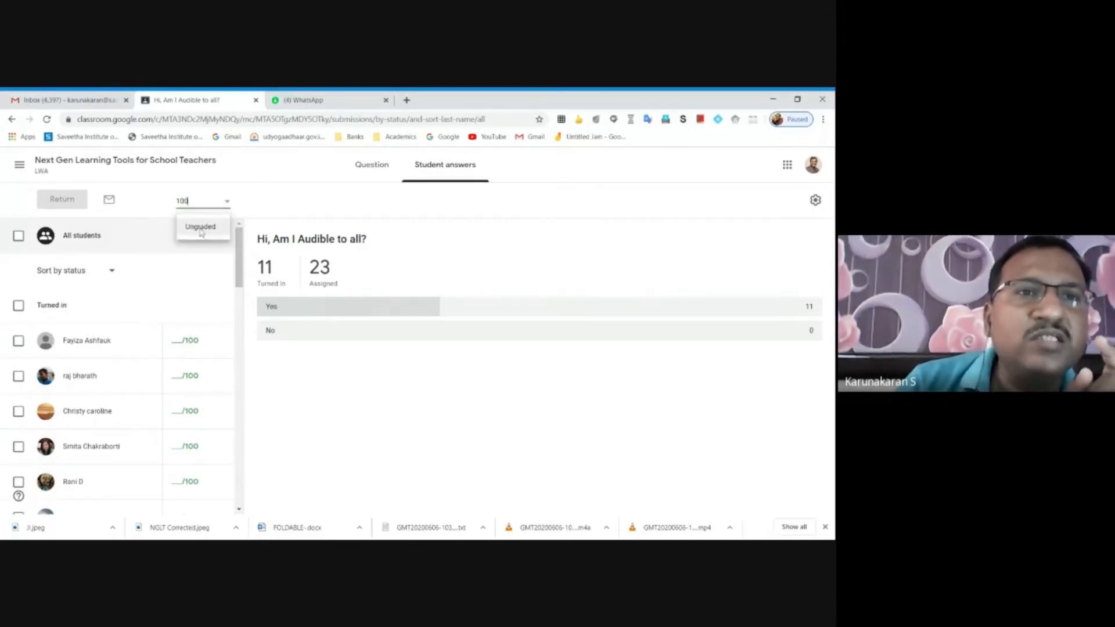
left_click(200, 226)
left_click(480, 360)
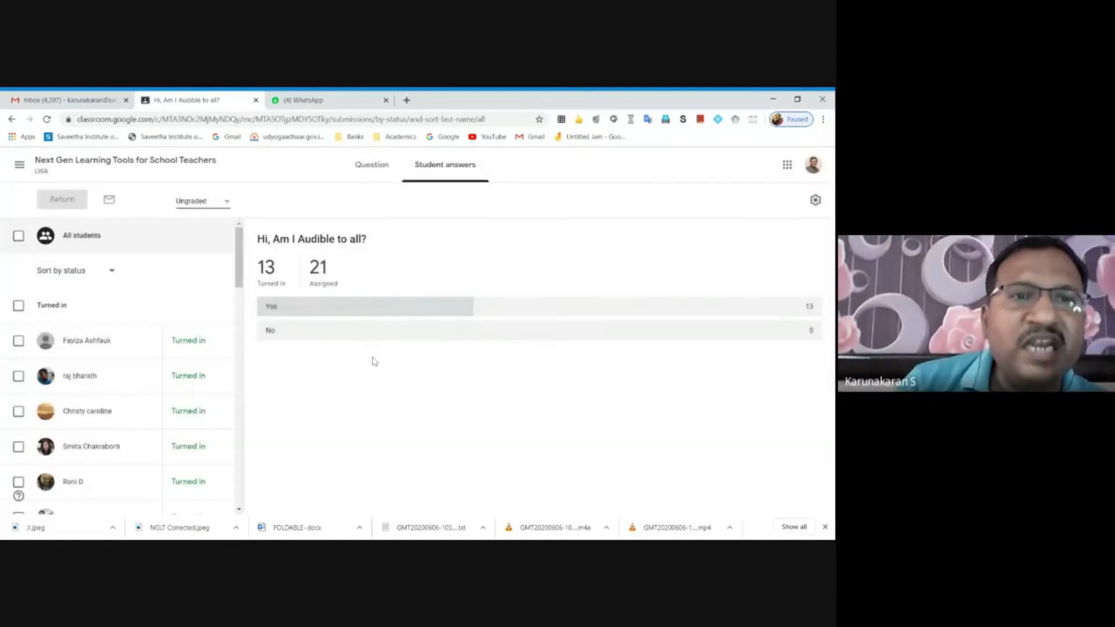
left_click_drag(243, 262, 241, 233)
Step: From the class stream, open the turned-in answers to the Online Mode of Education question and look through its turned-in and assigned students
left_click(100, 166)
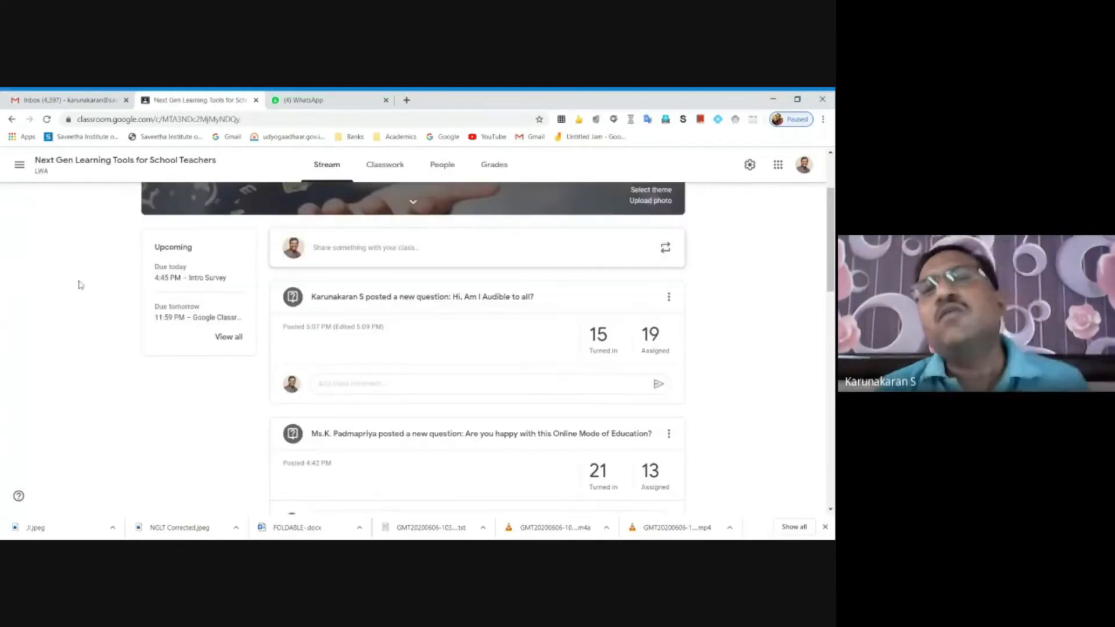
scroll(830, 259, "down", 3)
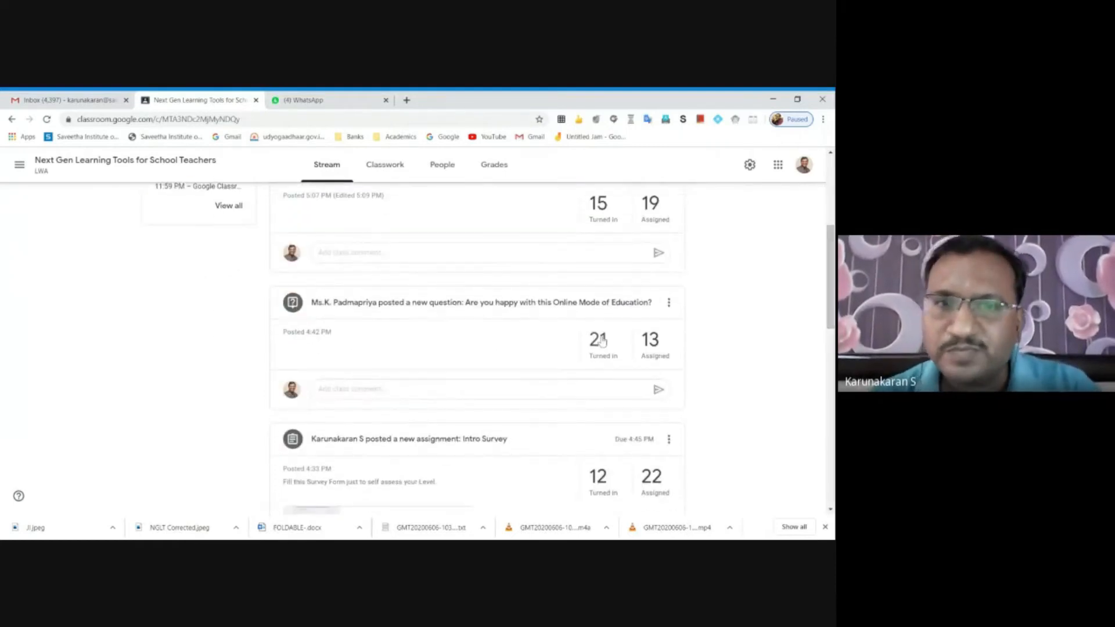
left_click(600, 343)
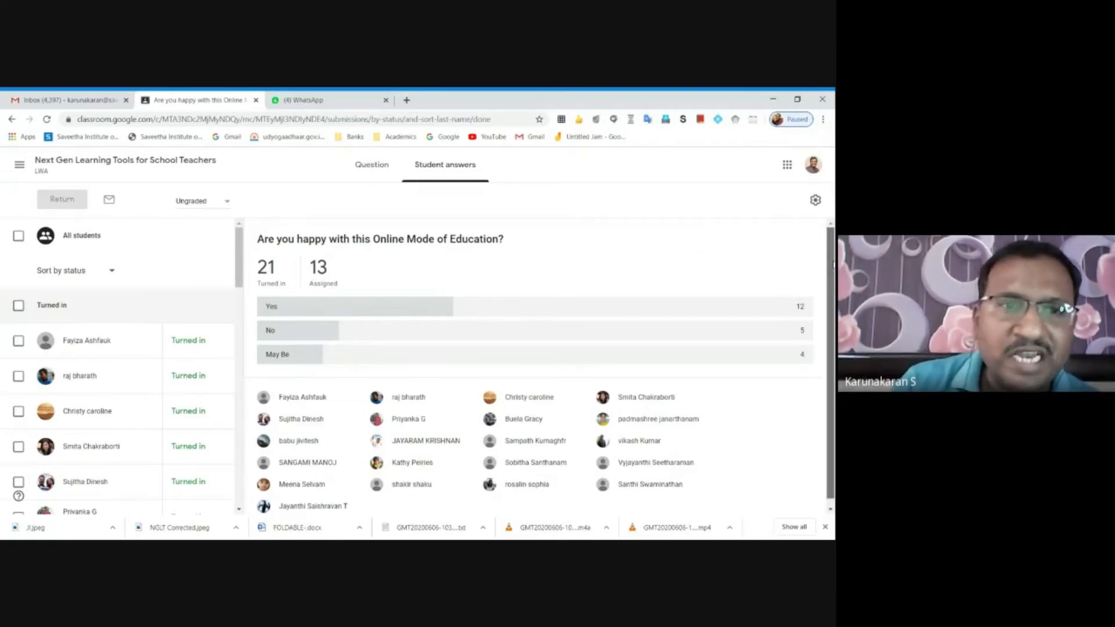
scroll(833, 265, "down", 1)
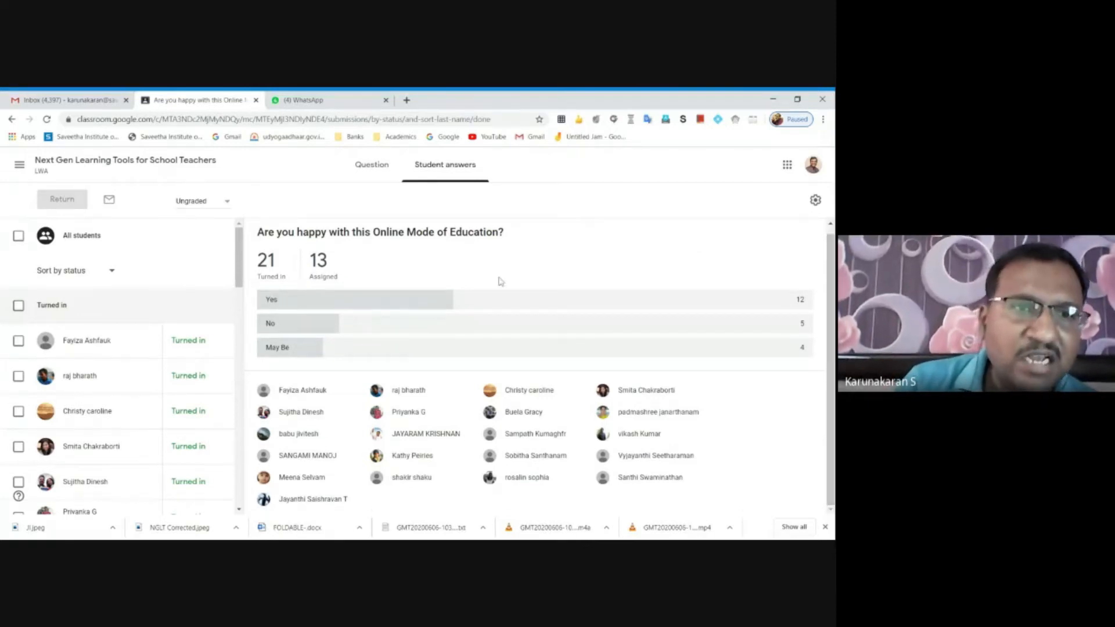
left_click_drag(238, 249, 241, 420)
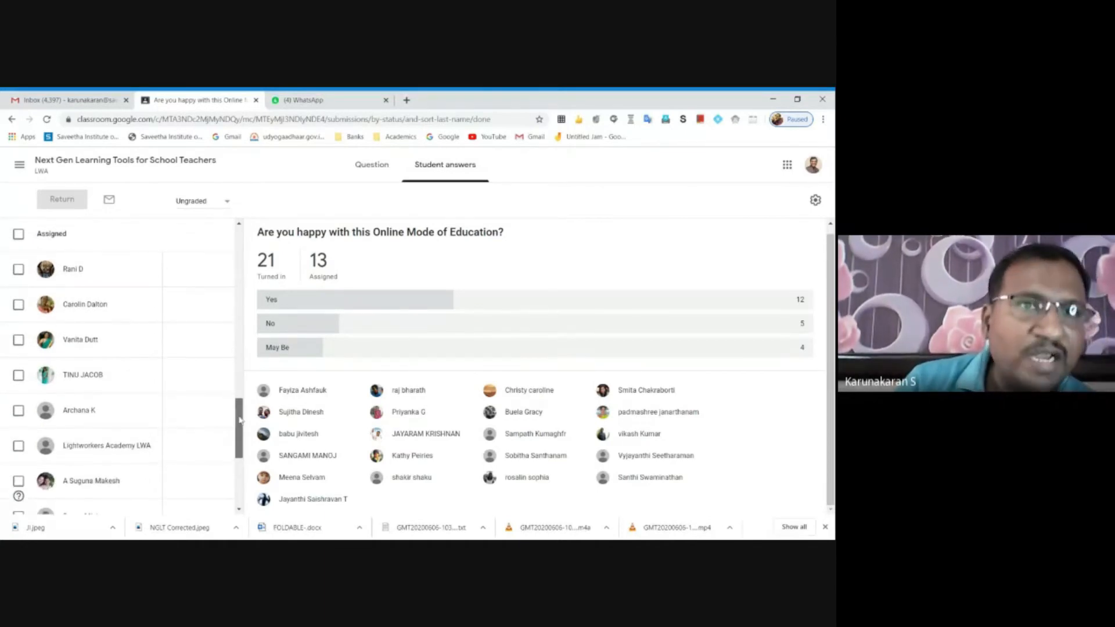
left_click_drag(240, 420, 243, 235)
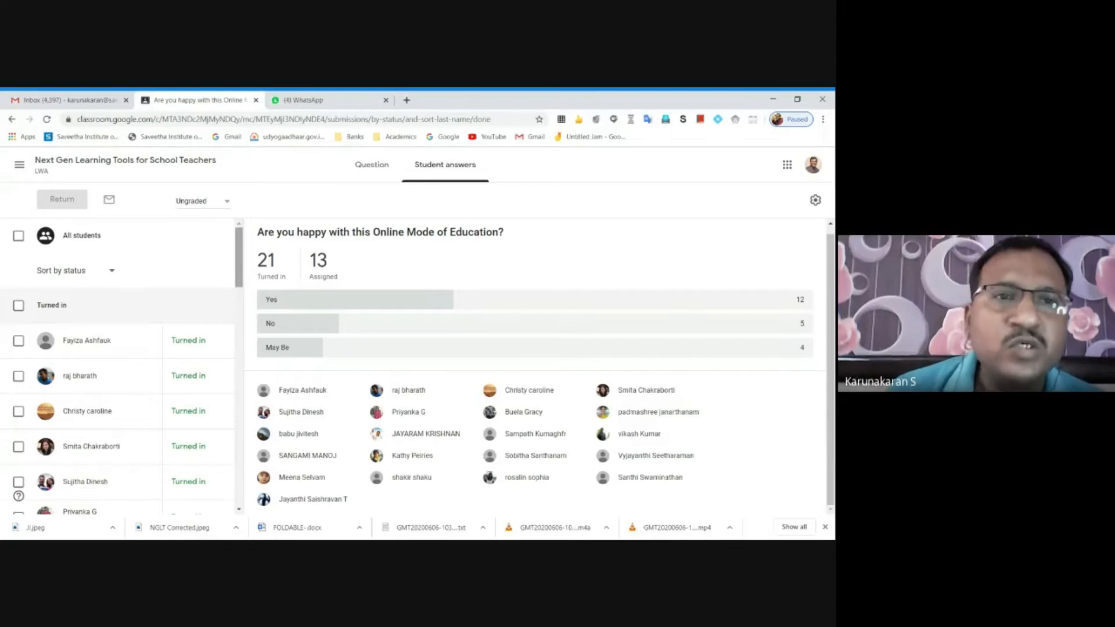
scroll(243, 259, "down", 2)
scroll(243, 260, "up", 1)
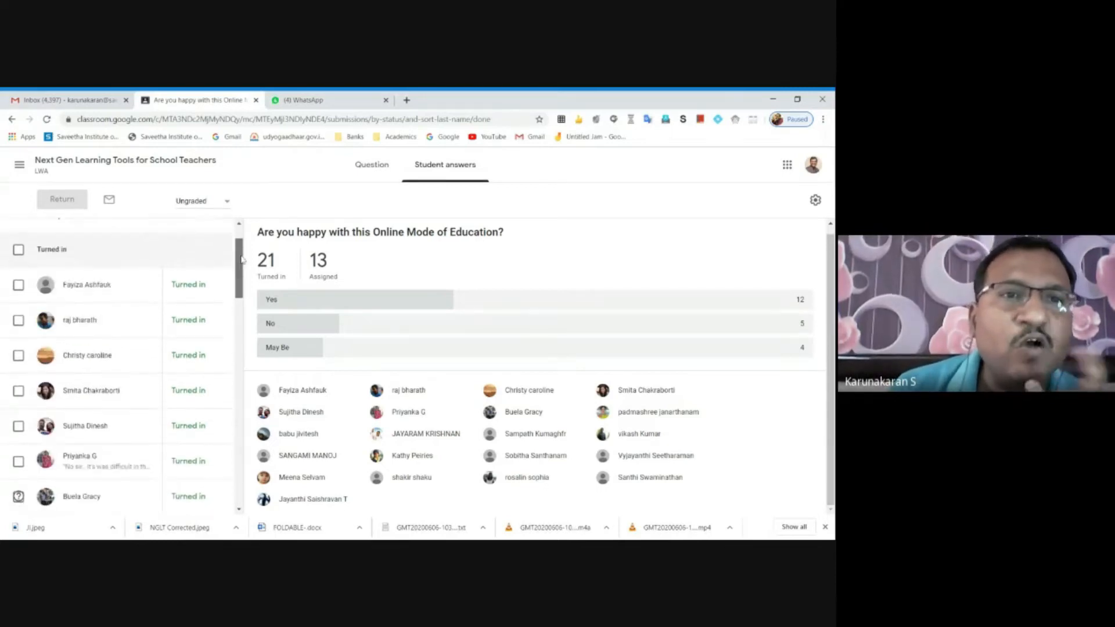
Step: Set the point value of the Online Mode of Education question to 10 points and confirm the update
scroll(244, 250, "up", 2)
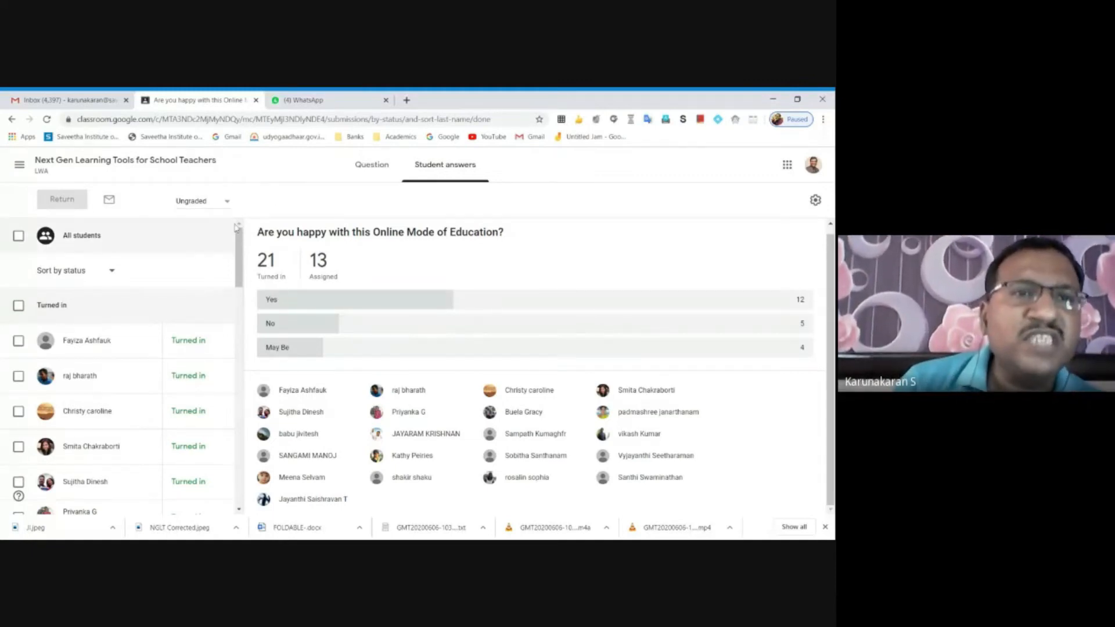
mouse_move(241, 261)
left_mouse_down()
mouse_move(242, 294)
mouse_move(242, 256)
left_mouse_up()
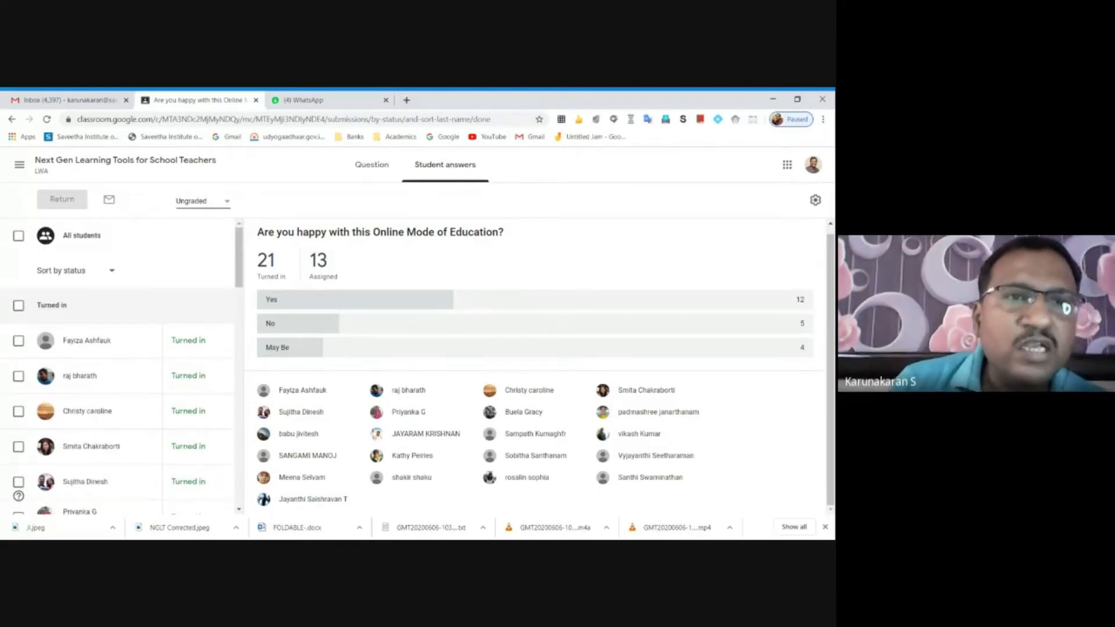
left_click(207, 201)
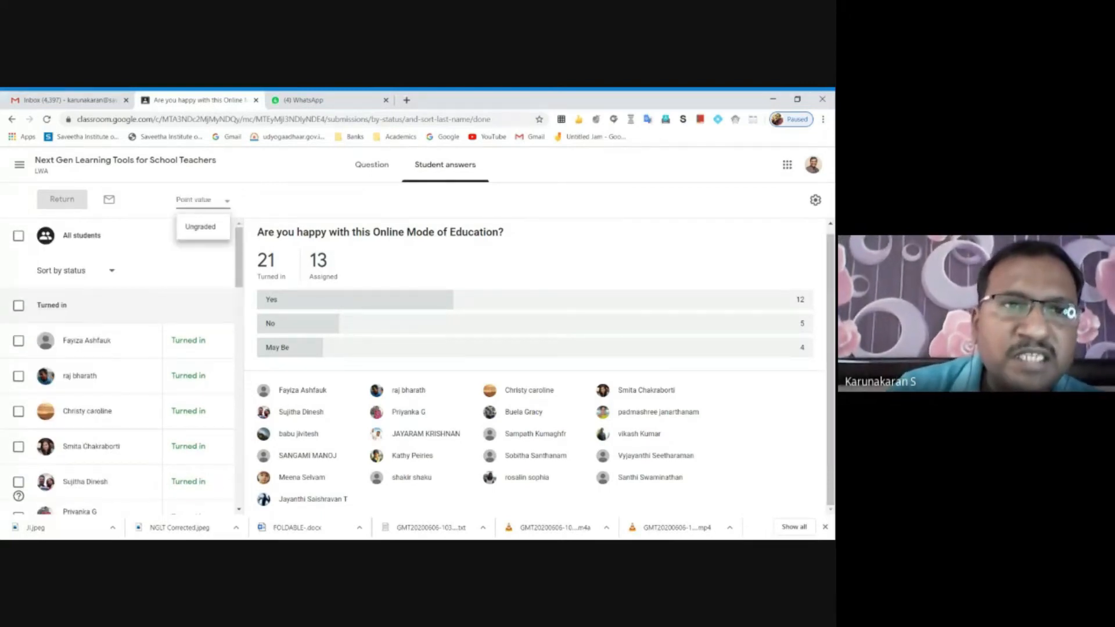
type("10")
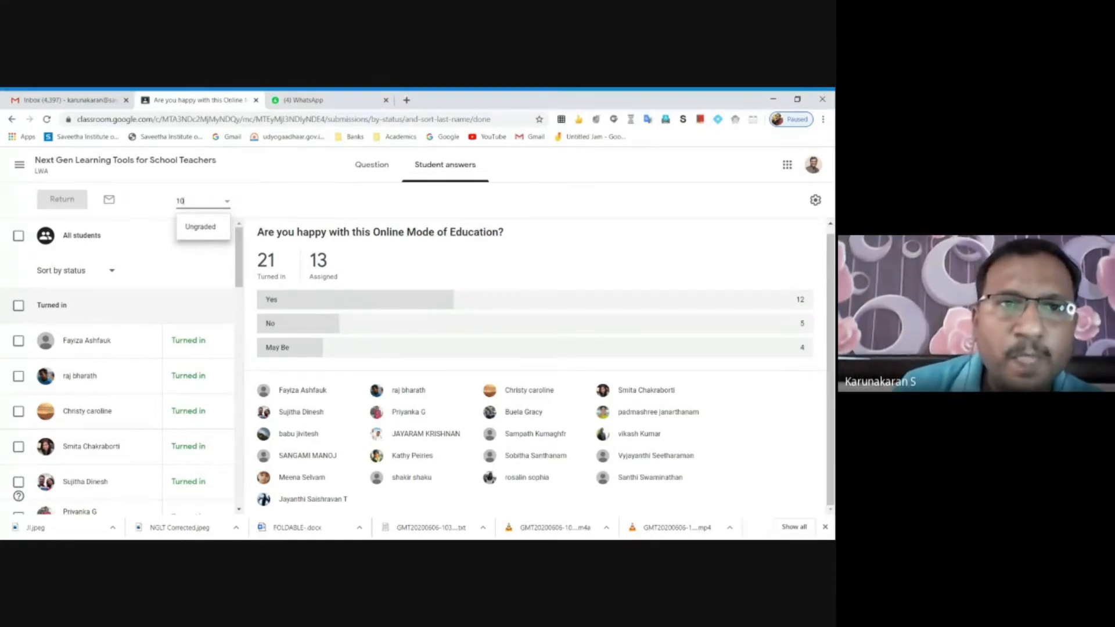
left_click(264, 212)
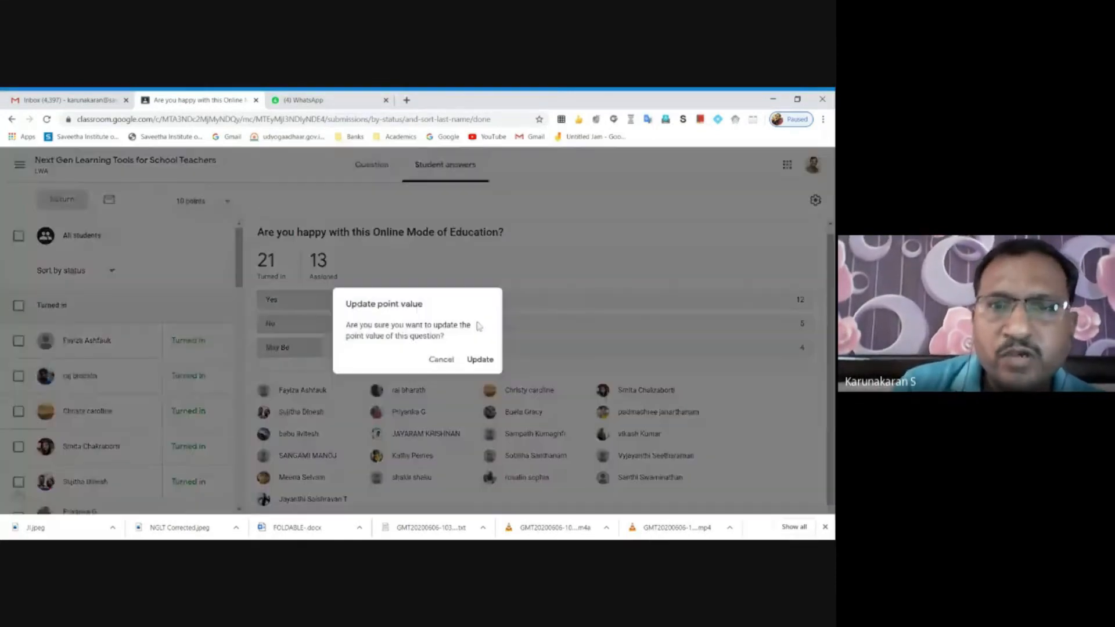
left_click(481, 361)
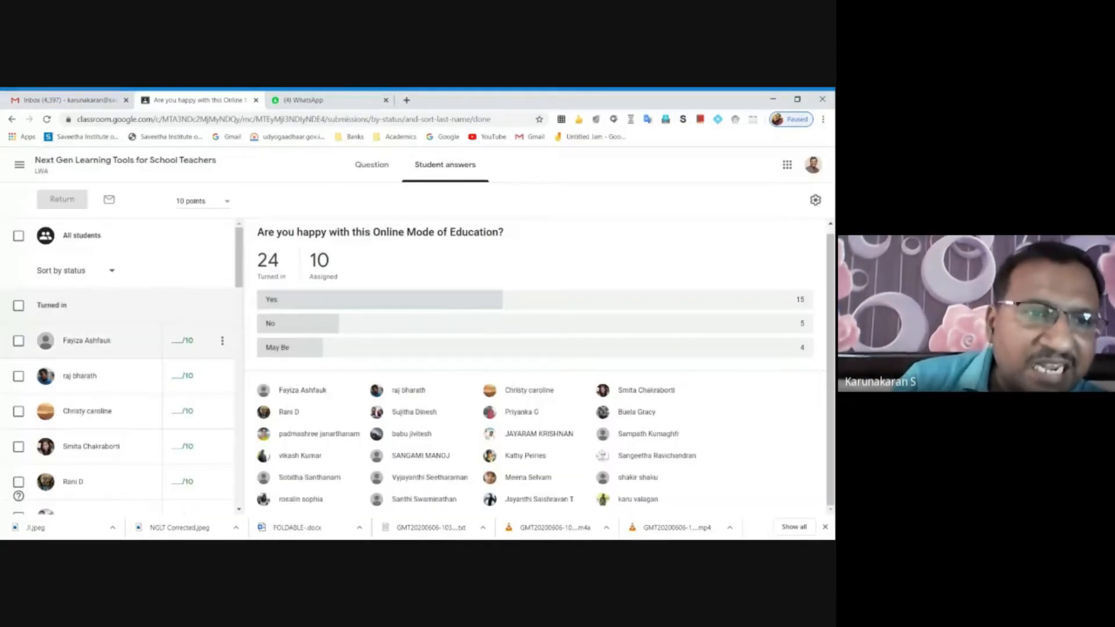
Step: Give the first turned-in student a draft grade of 10 out of 10
left_click(177, 343)
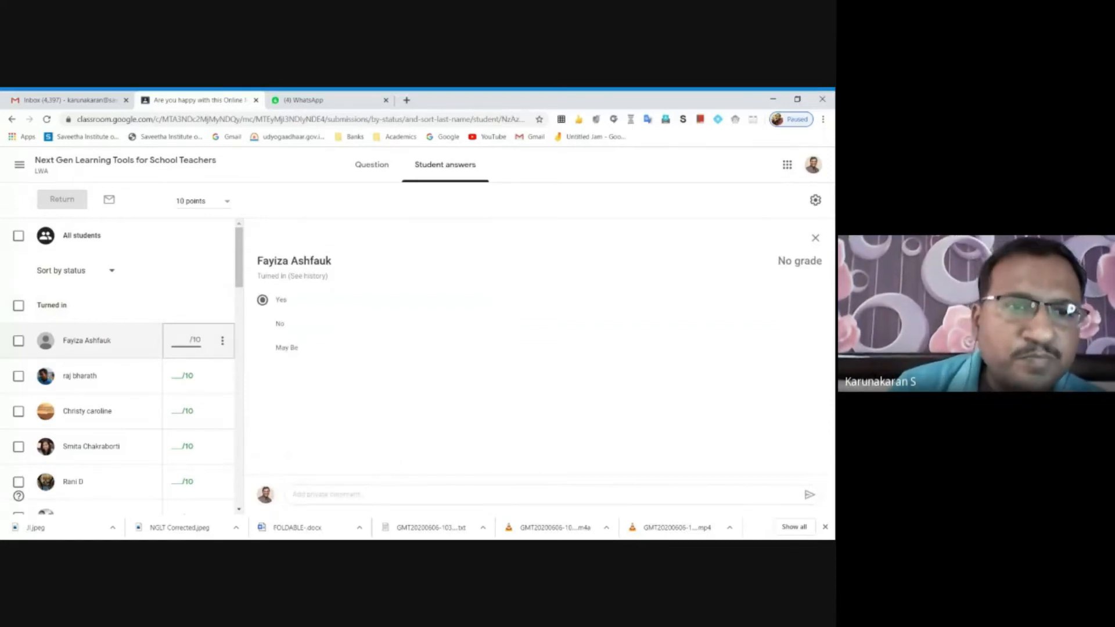
left_click(223, 343)
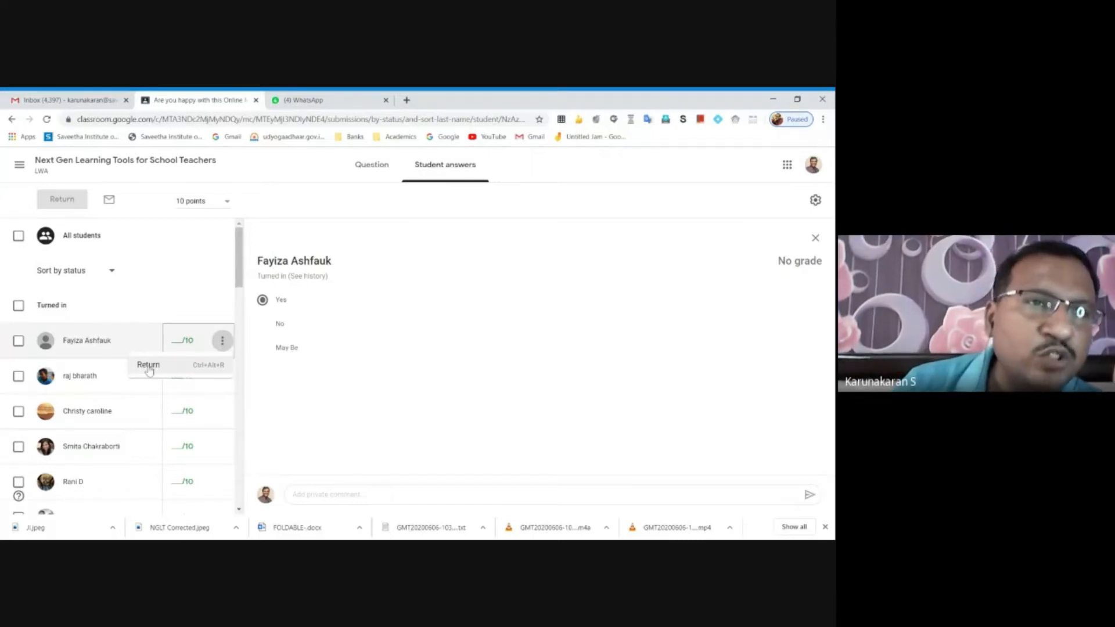
left_click(180, 343)
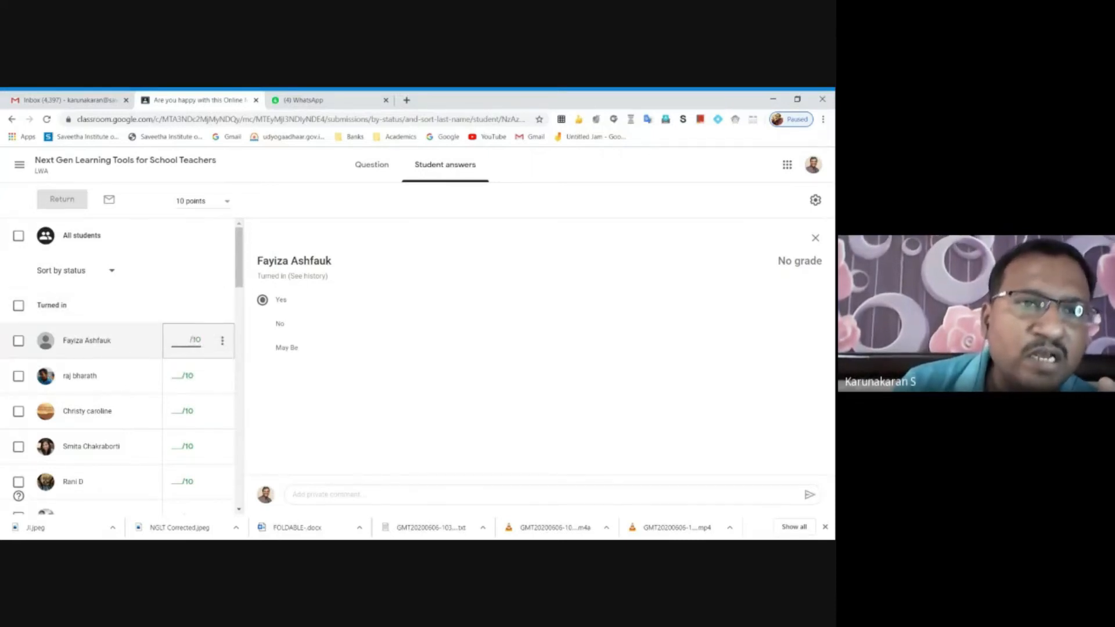
type("10")
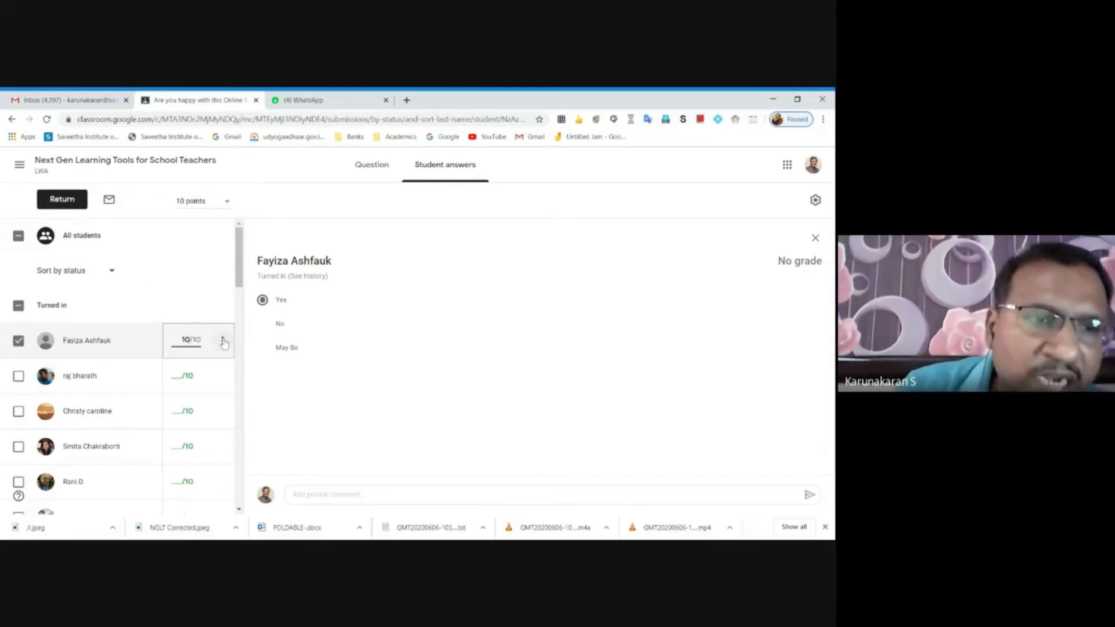
left_click(131, 381)
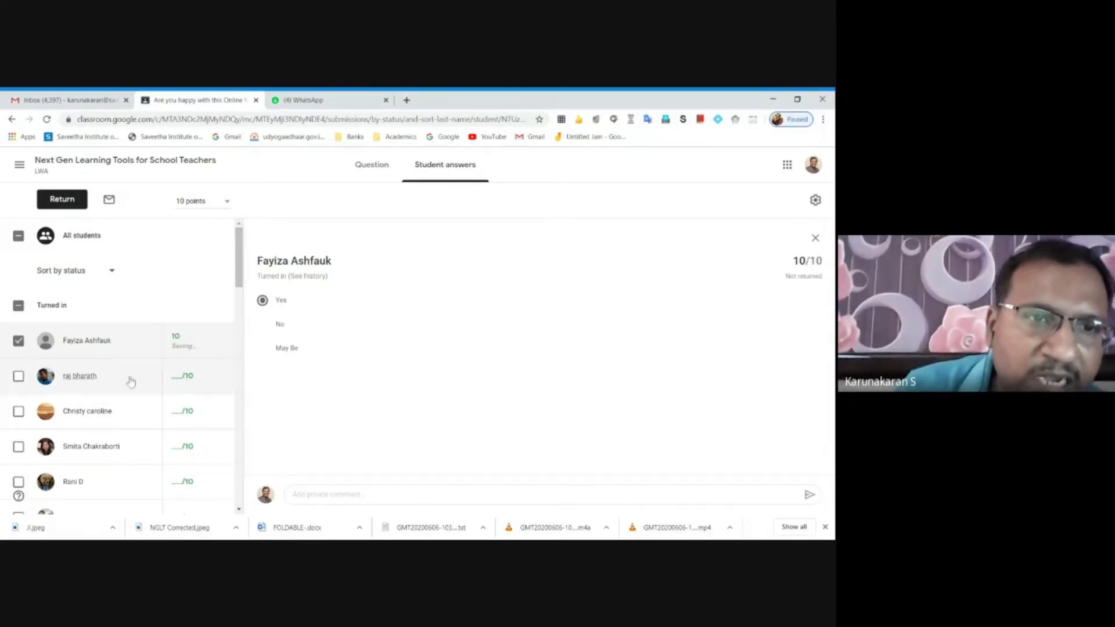
Step: Give the second turned-in student a draft grade of 5 and the third a draft grade of 0
left_click(184, 378)
type("5")
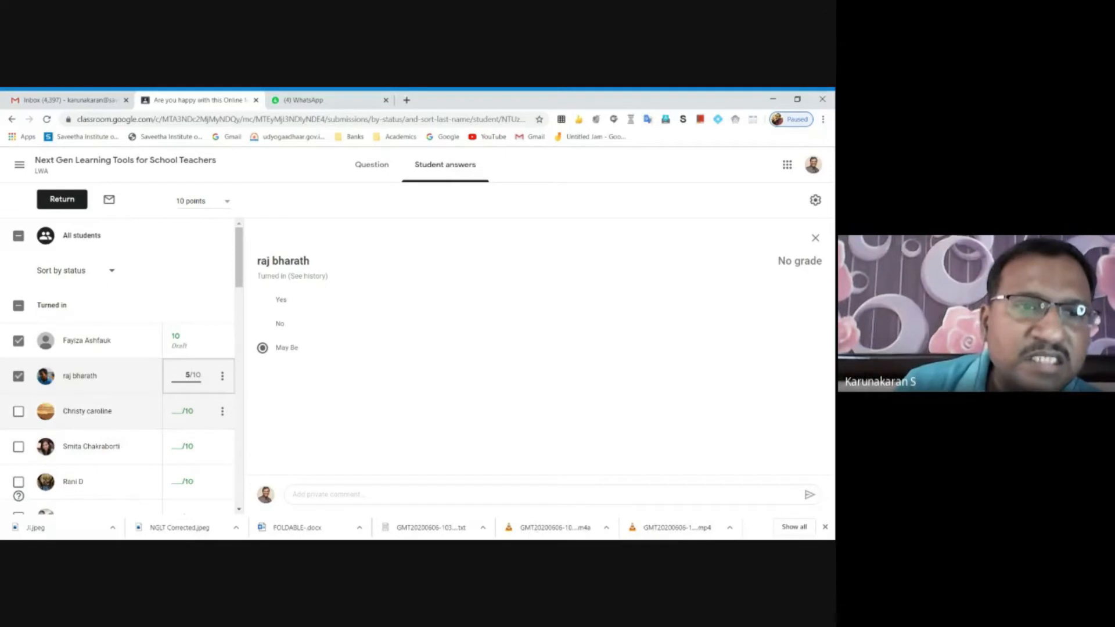
left_click(183, 412)
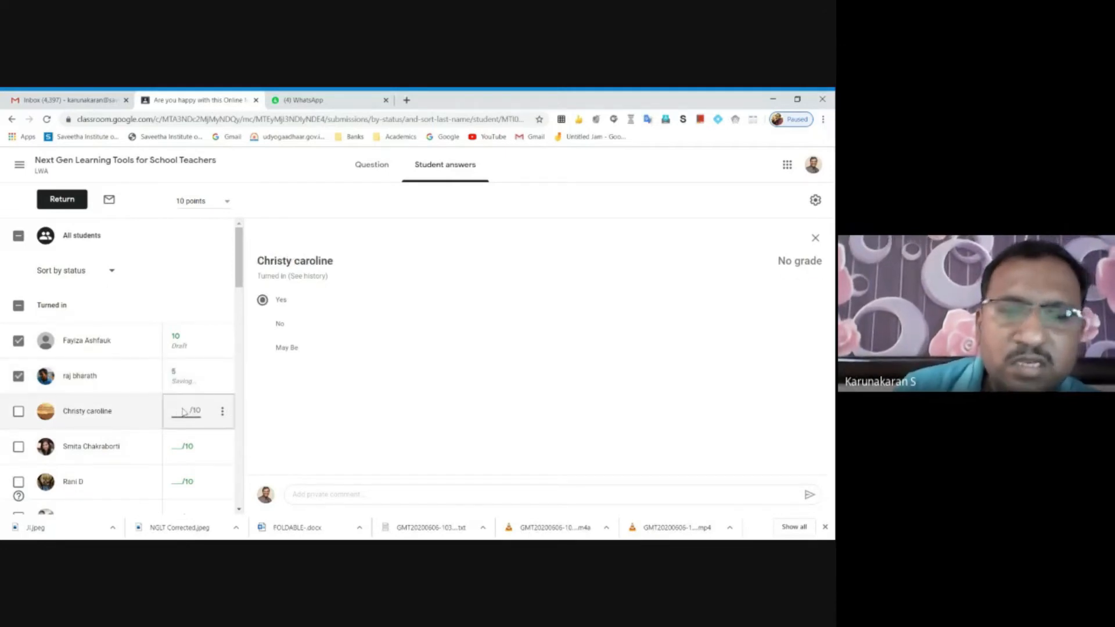
type("0")
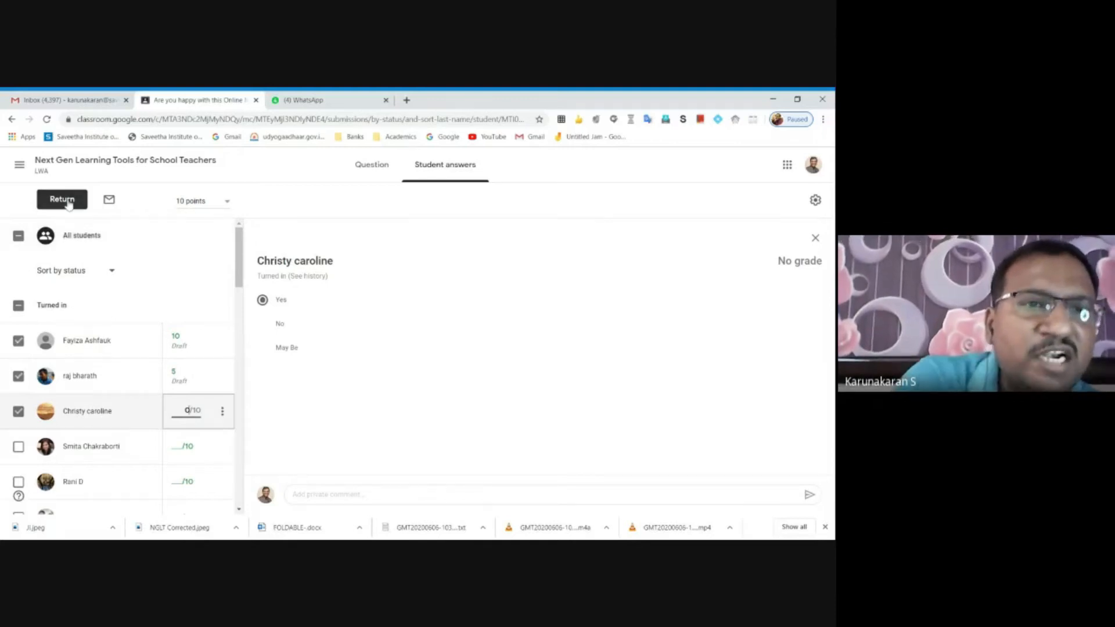
left_click(223, 413)
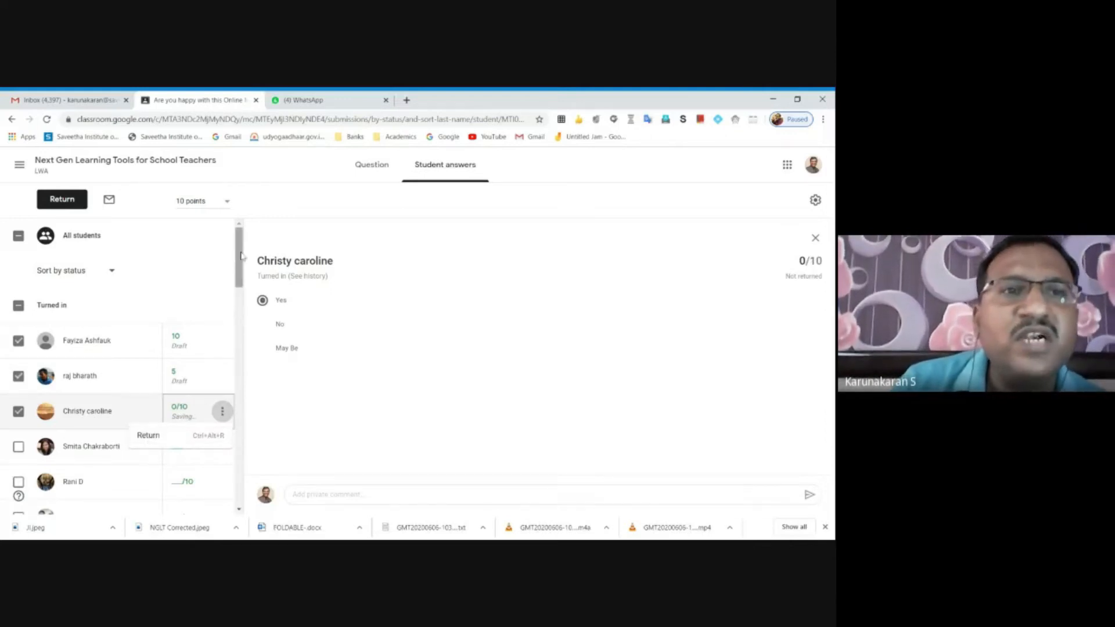
left_click(244, 220)
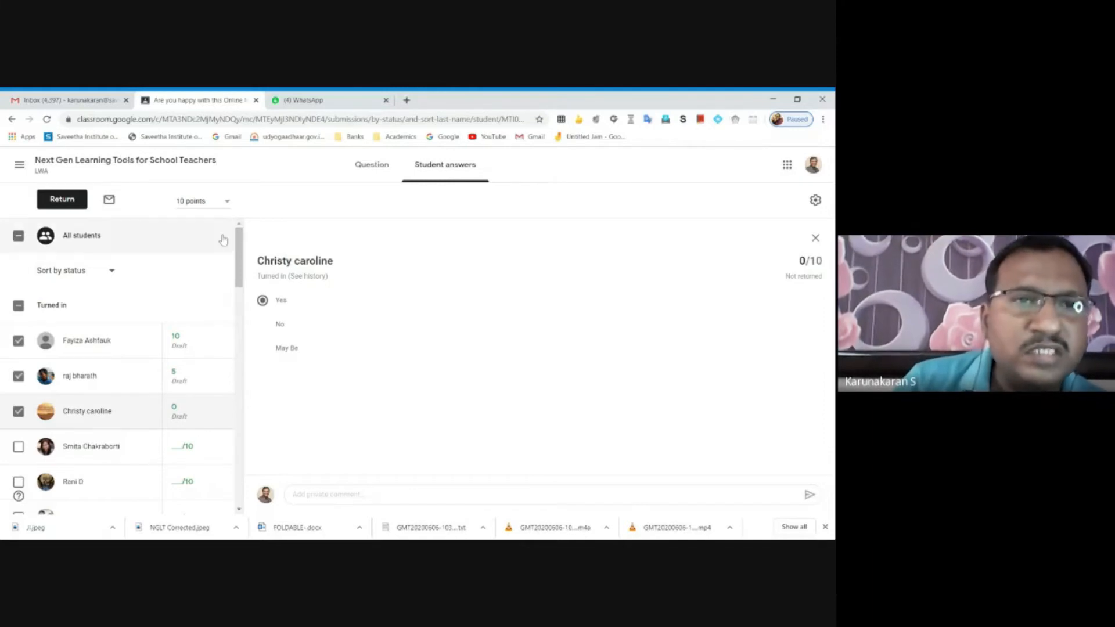
Step: Check the return confirmation and its private comment option for the three graded students, cancel it, and go back to the start of the class stream
left_click(74, 207)
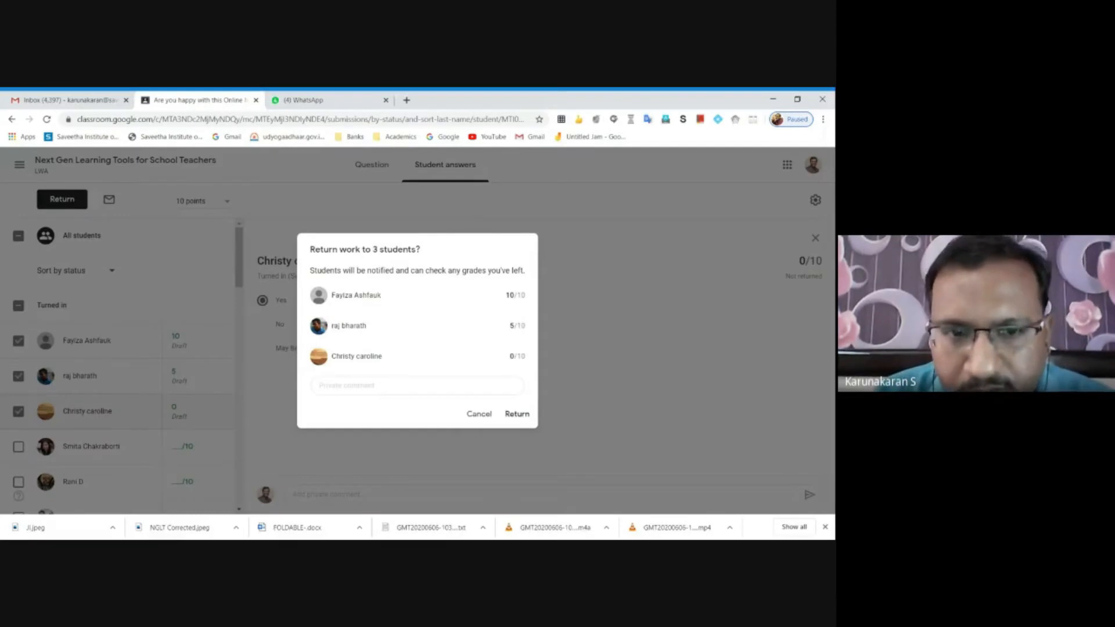
left_click(404, 387)
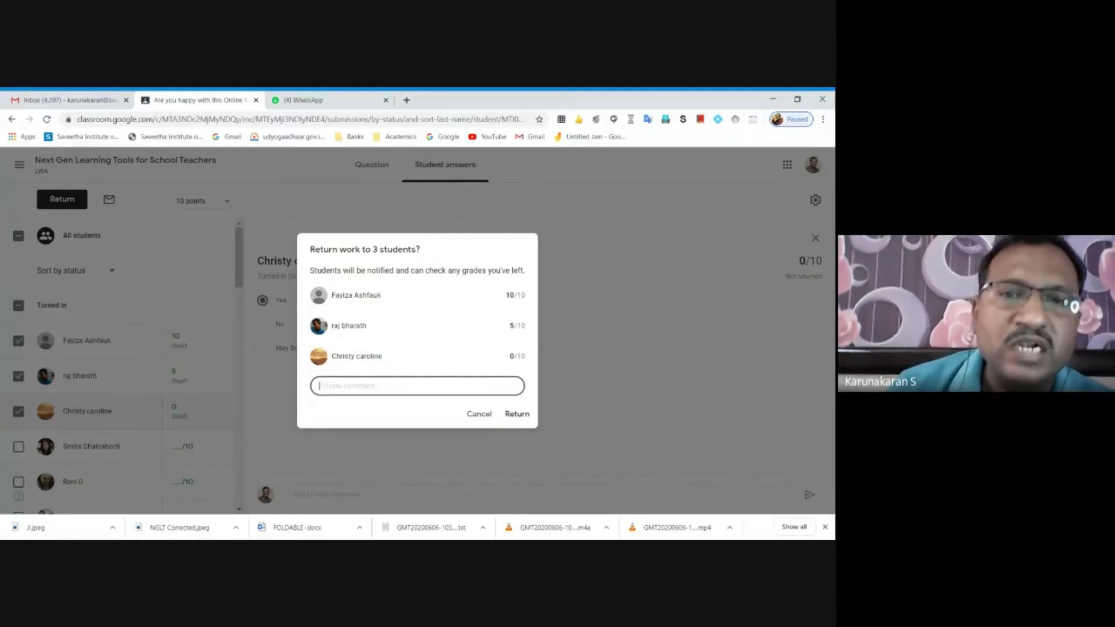
left_click(478, 415)
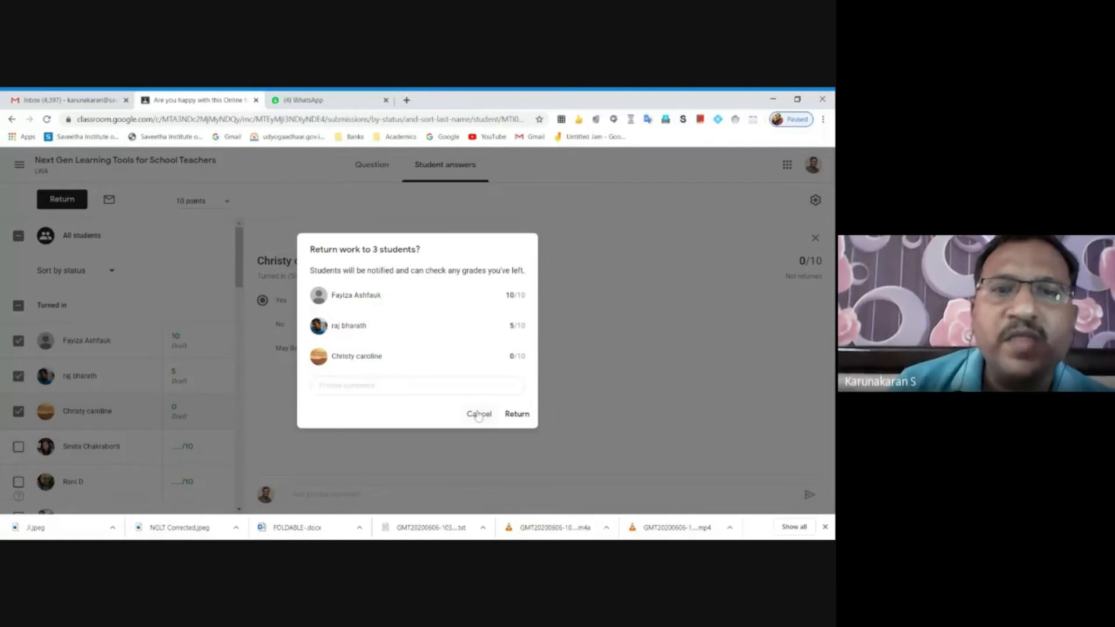
left_click(480, 413)
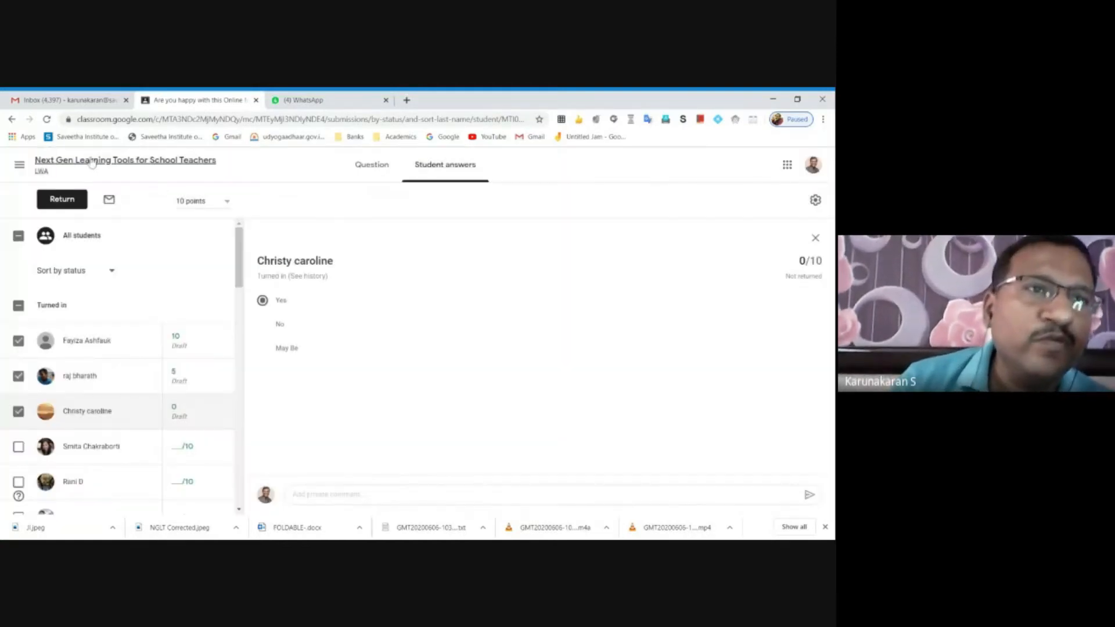
left_click(92, 163)
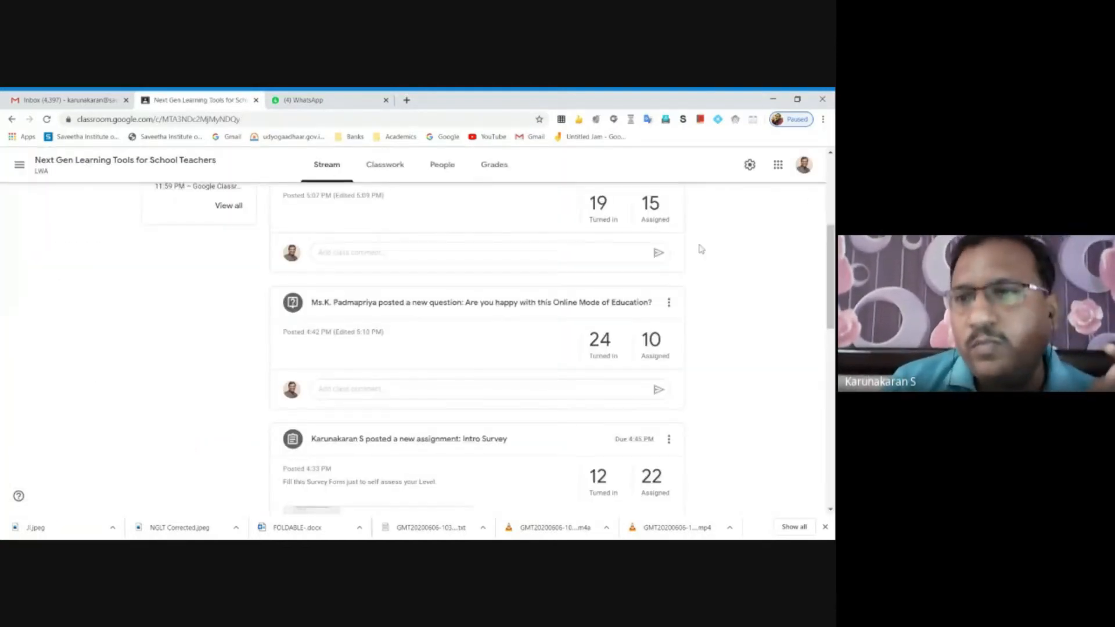
left_click_drag(830, 283, 830, 213)
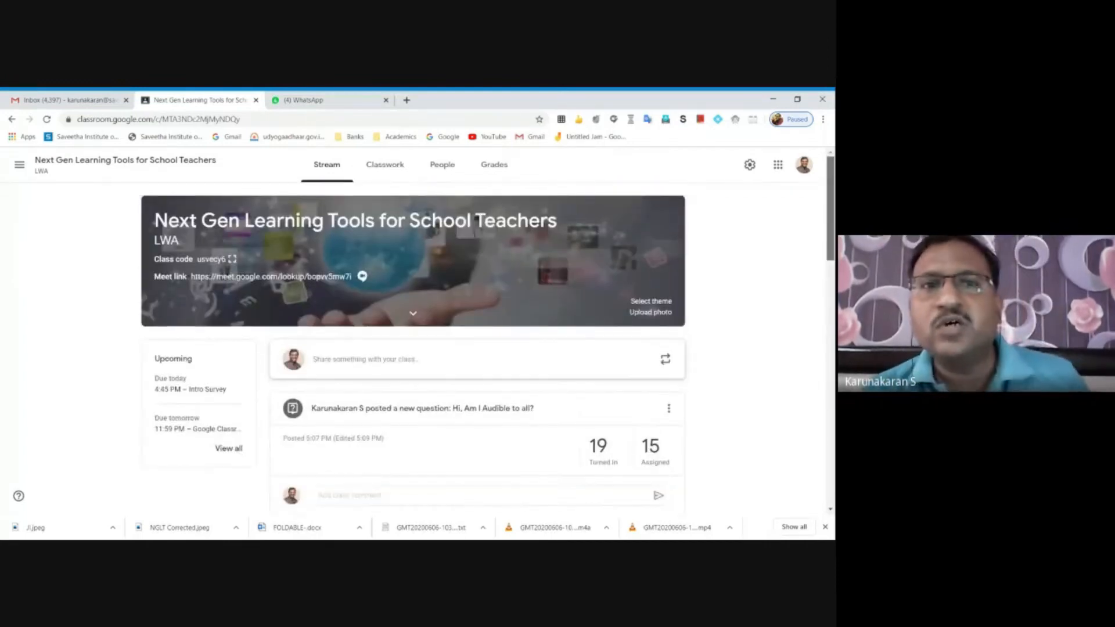
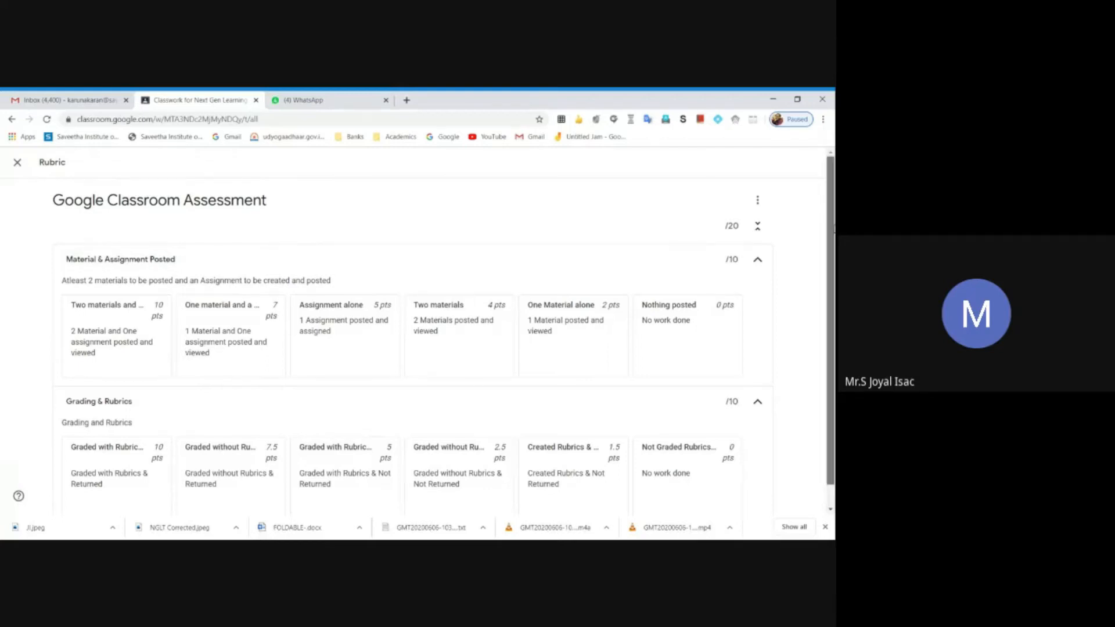
Step: Examine the Material & Assignment Posted criterion of the Google Classroom Assessment rubric, going through its level descriptions down to Nothing posted
scroll(833, 318, "down", 1)
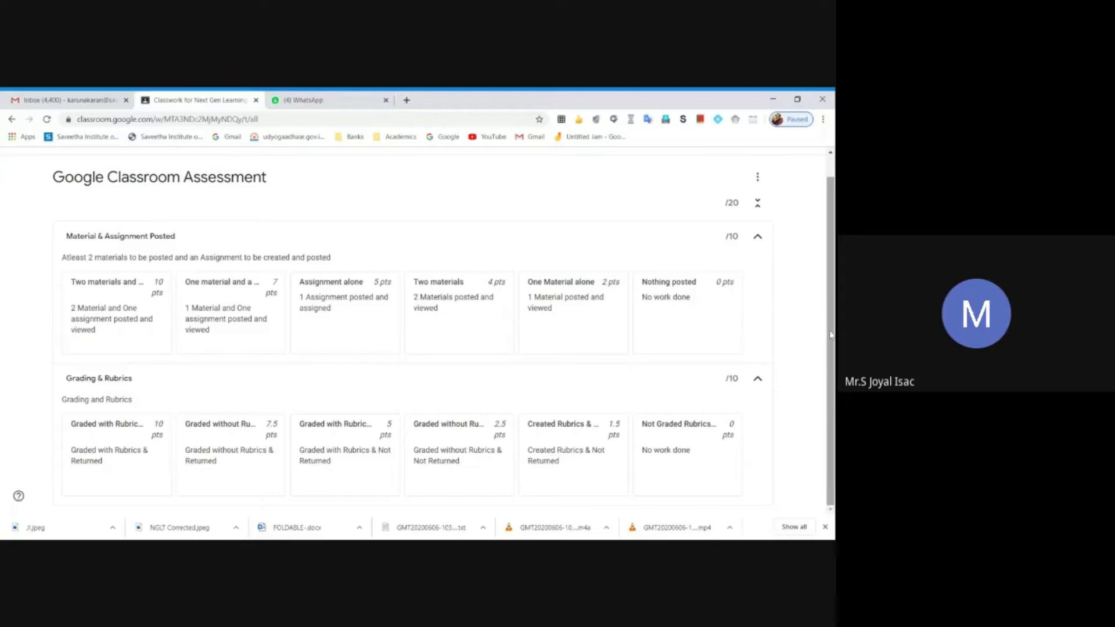
scroll(832, 328, "up", 1)
scroll(832, 325, "down", 1)
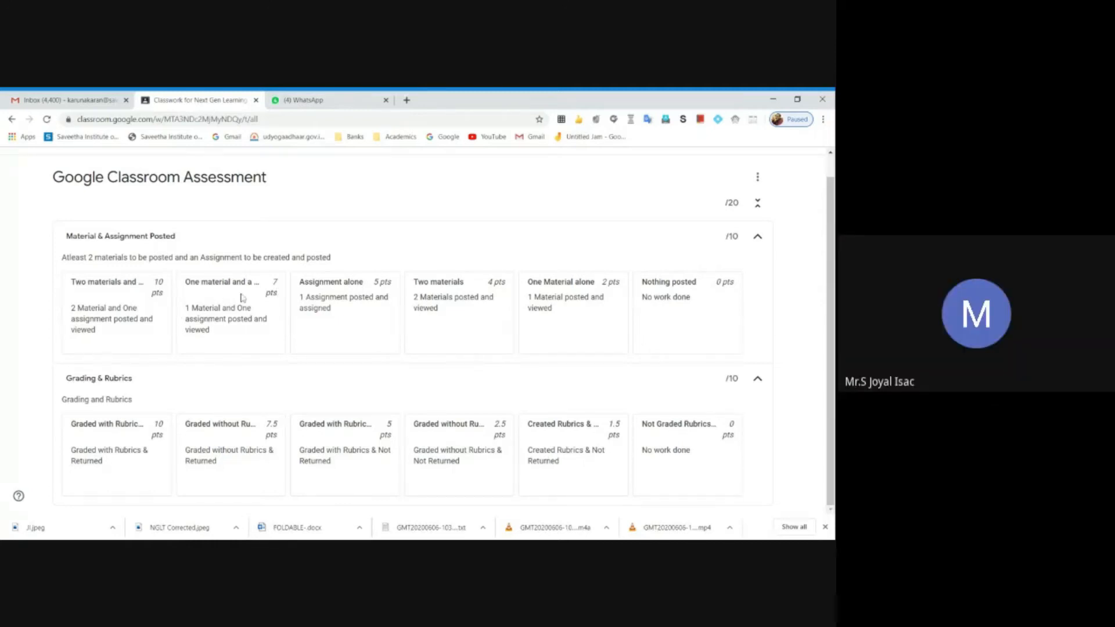
left_click_drag(186, 308, 260, 340)
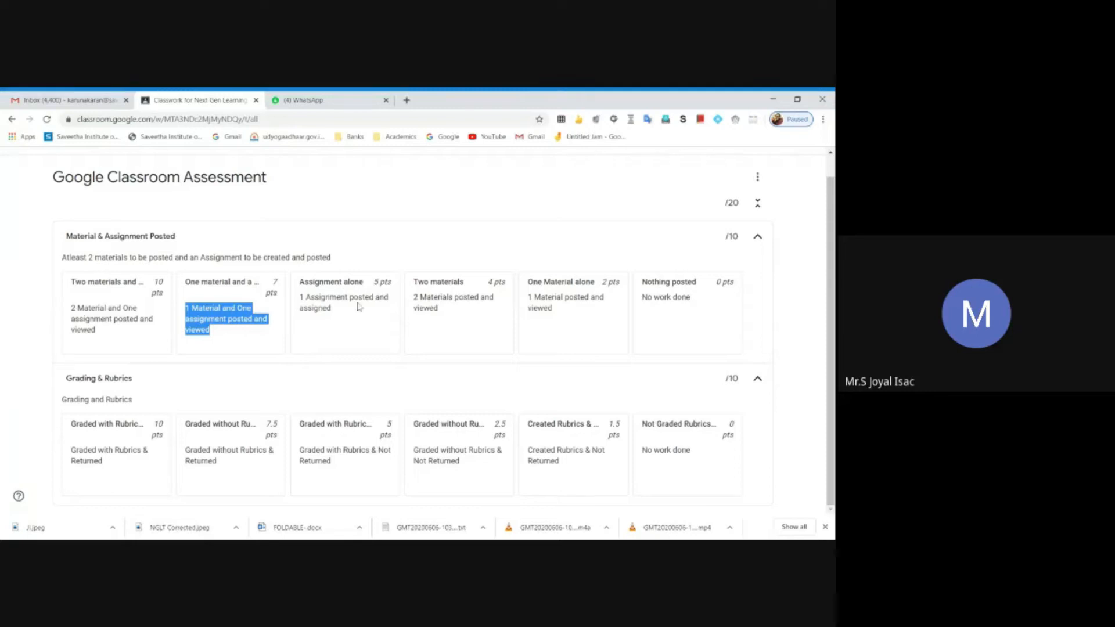
left_click_drag(302, 297, 459, 318)
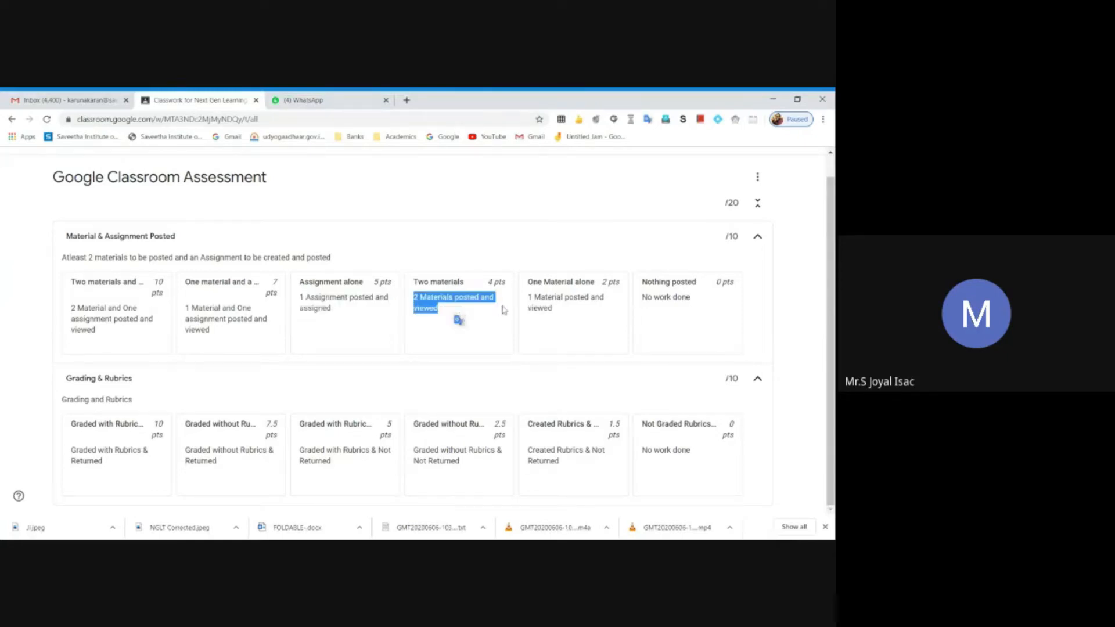
left_click(528, 298)
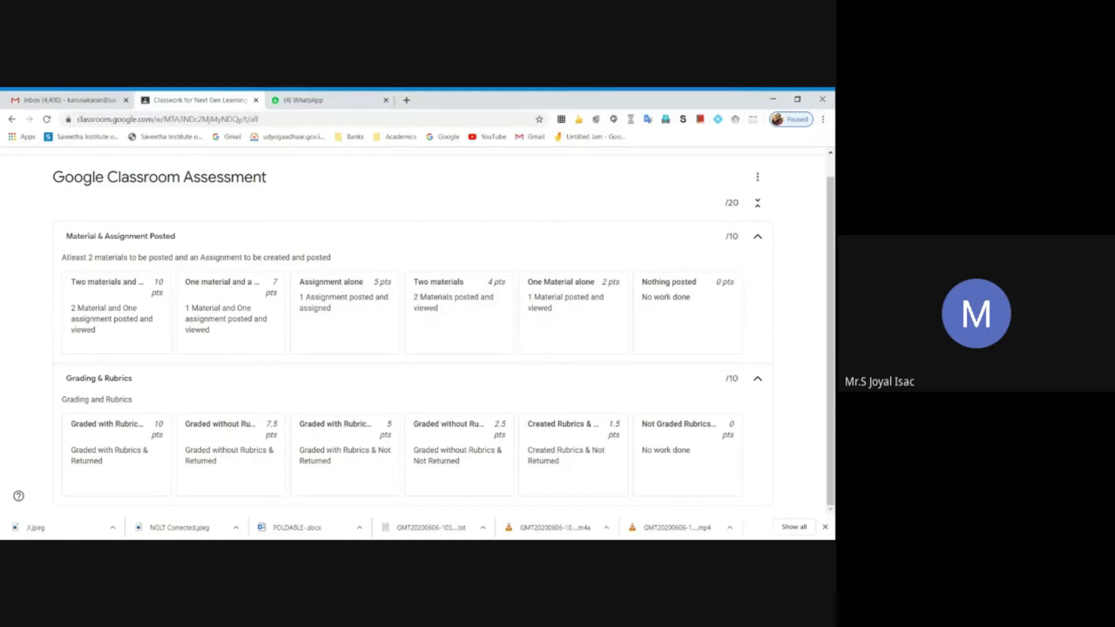
left_click_drag(528, 297, 585, 315)
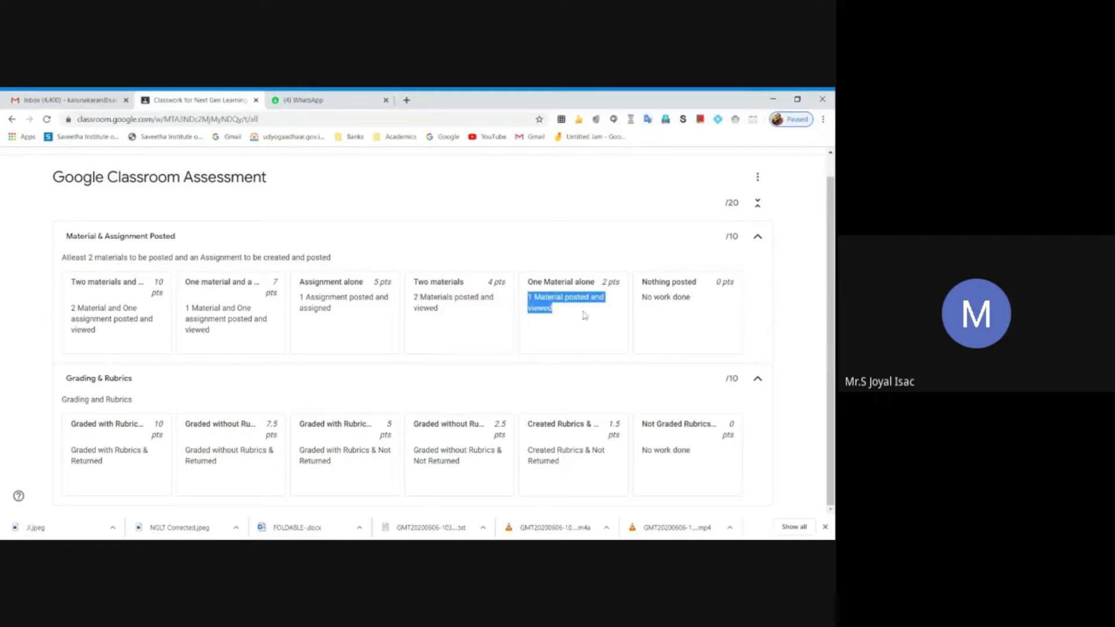
left_click_drag(642, 297, 710, 303)
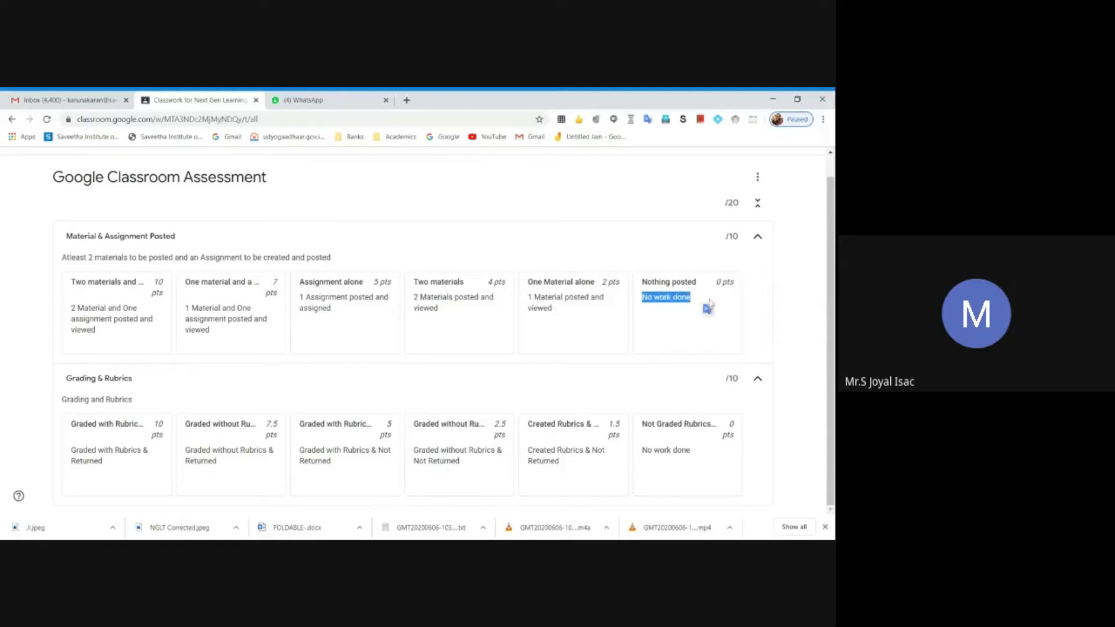
left_click(784, 324)
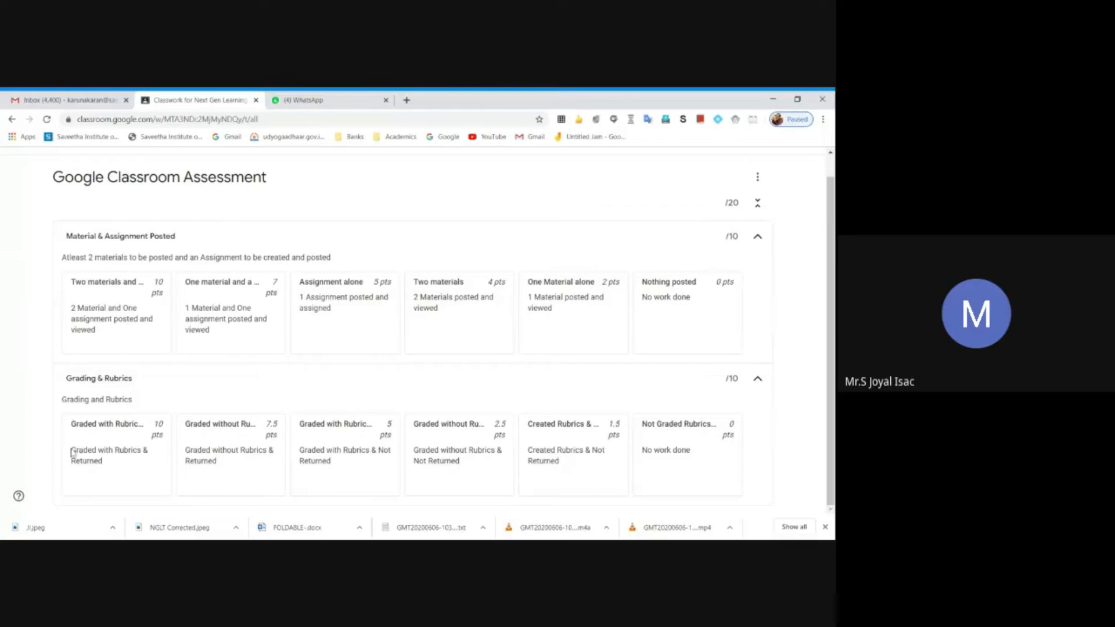
Step: Go through the Grading & Rubrics level descriptions, from Graded with Rubrics & Returned to Created Rubrics & Not Returned
triple_click(126, 461)
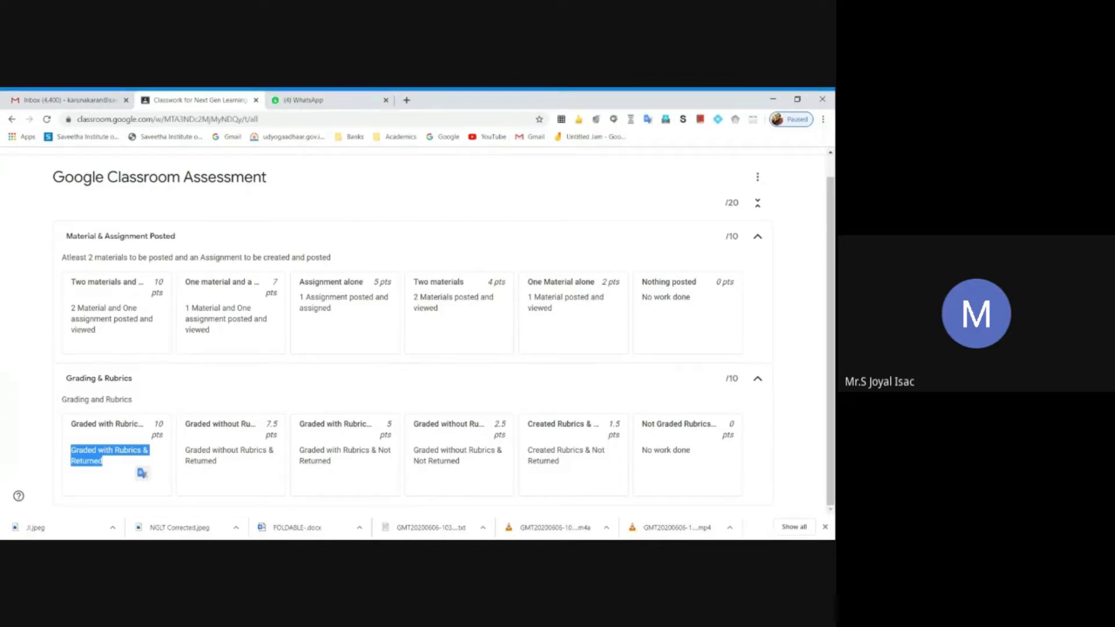
left_click_drag(185, 450, 250, 471)
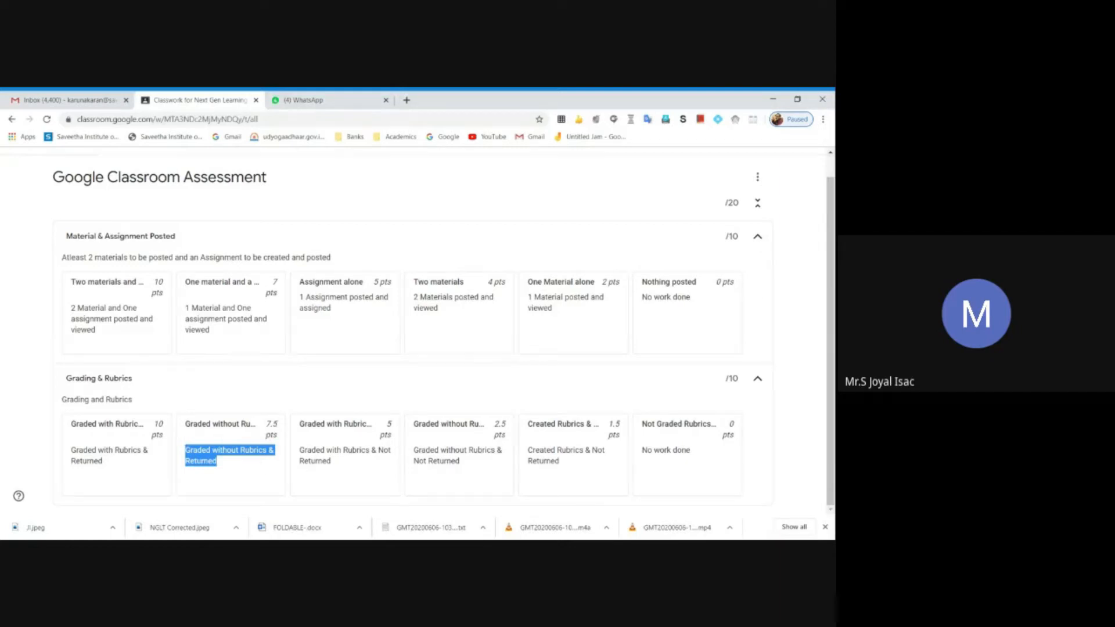
left_click_drag(299, 450, 348, 465)
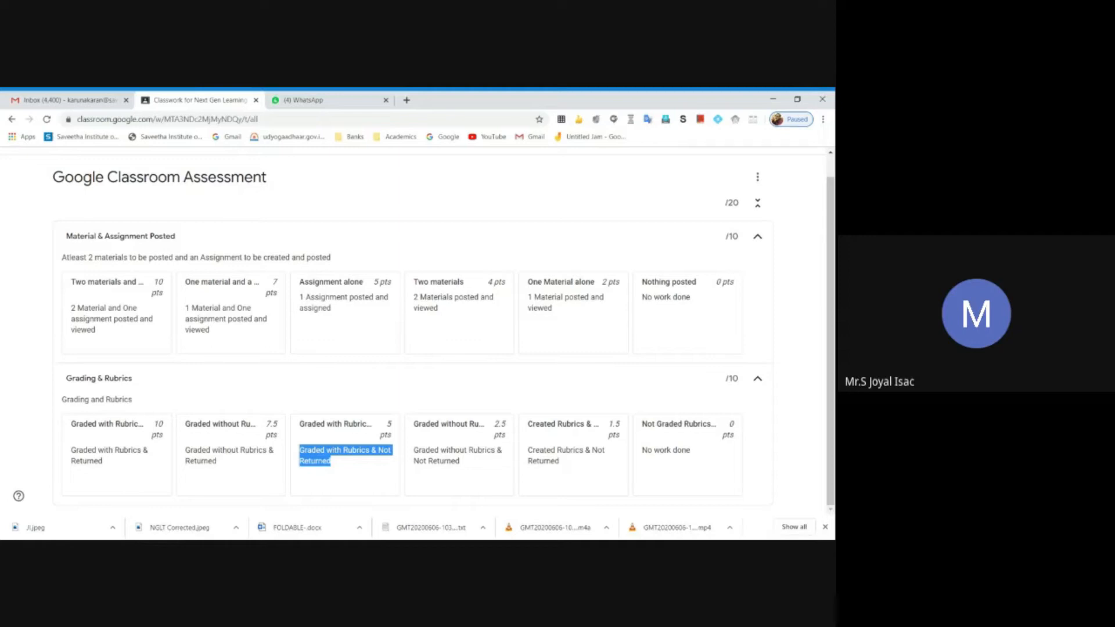
left_click_drag(414, 452, 580, 471)
left_click(528, 451)
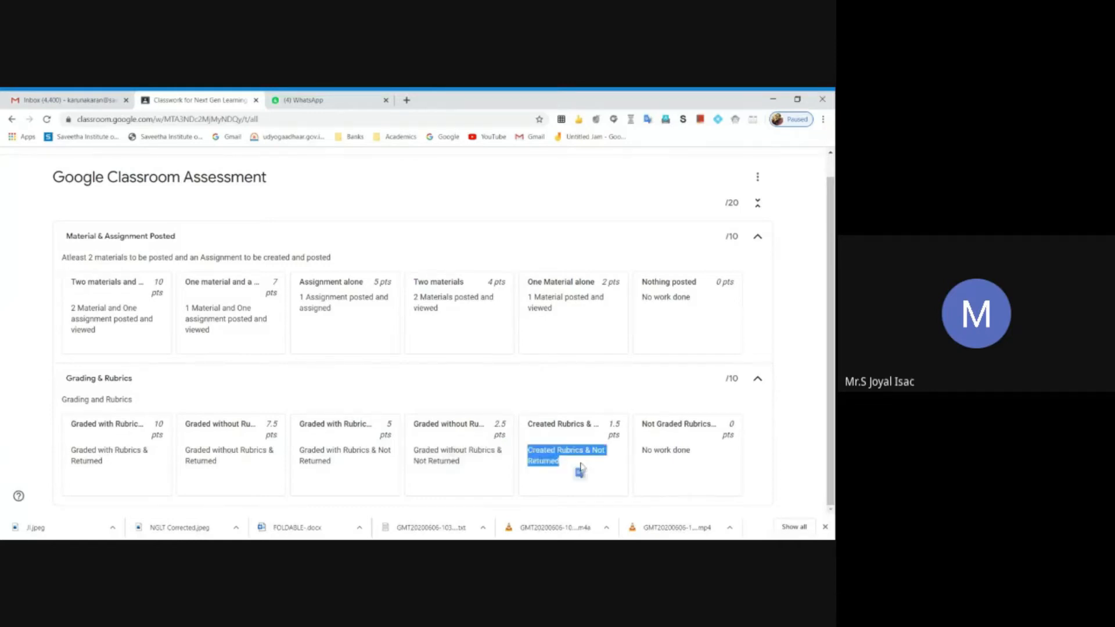
Step: Check the last Grading & Rubrics level description, and open the Google Classroom Assessment rubric for editing to view its criteria
left_click_drag(642, 451, 707, 451)
left_click(797, 454)
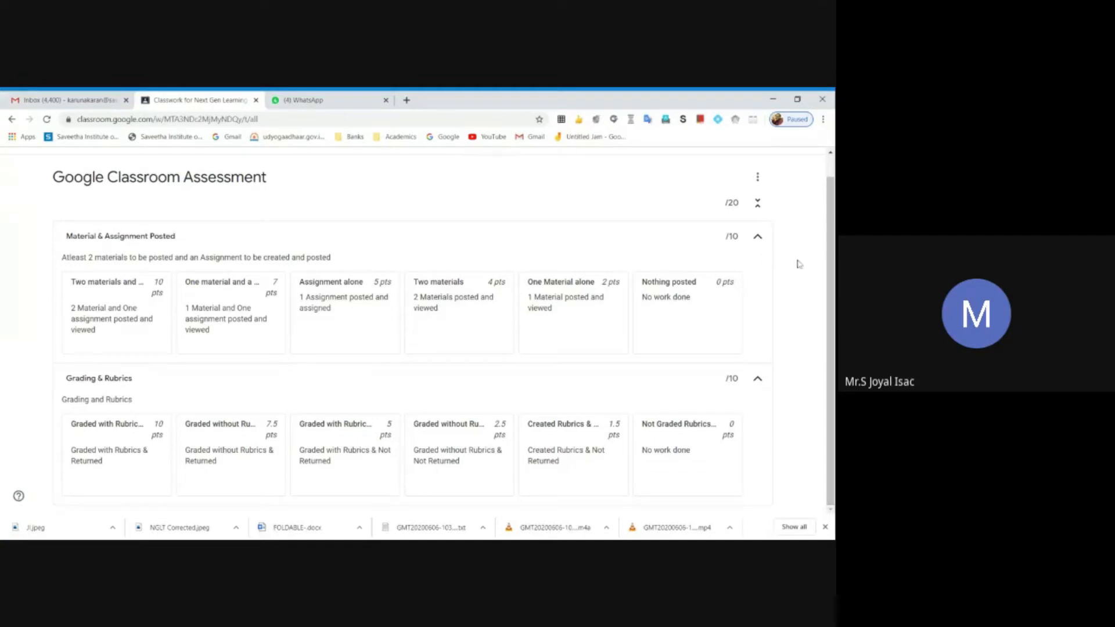
left_click(757, 177)
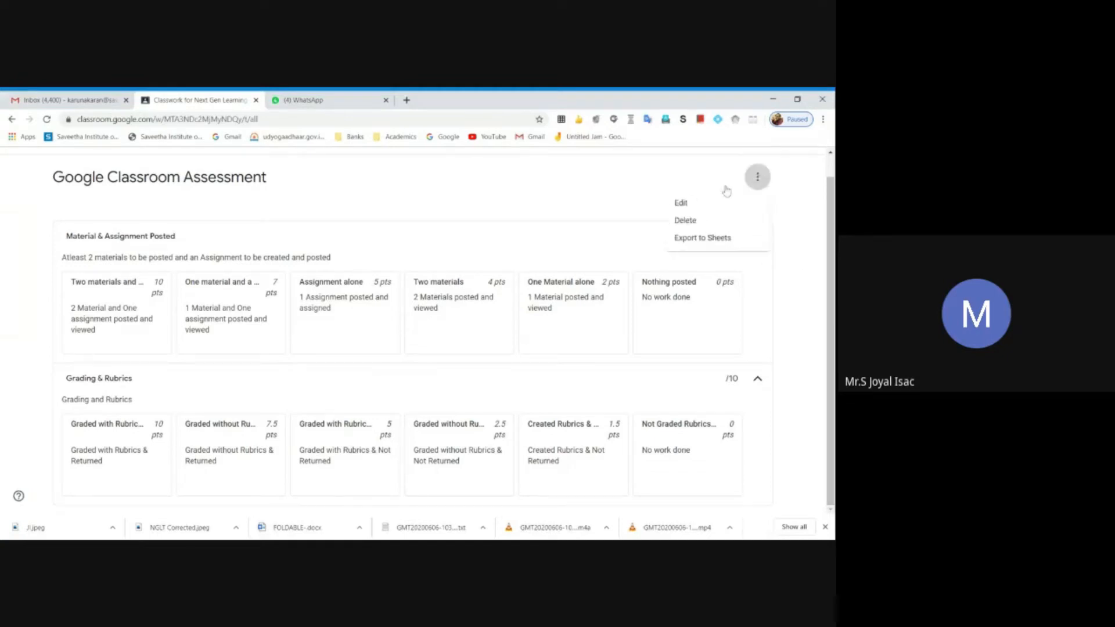
left_click(689, 200)
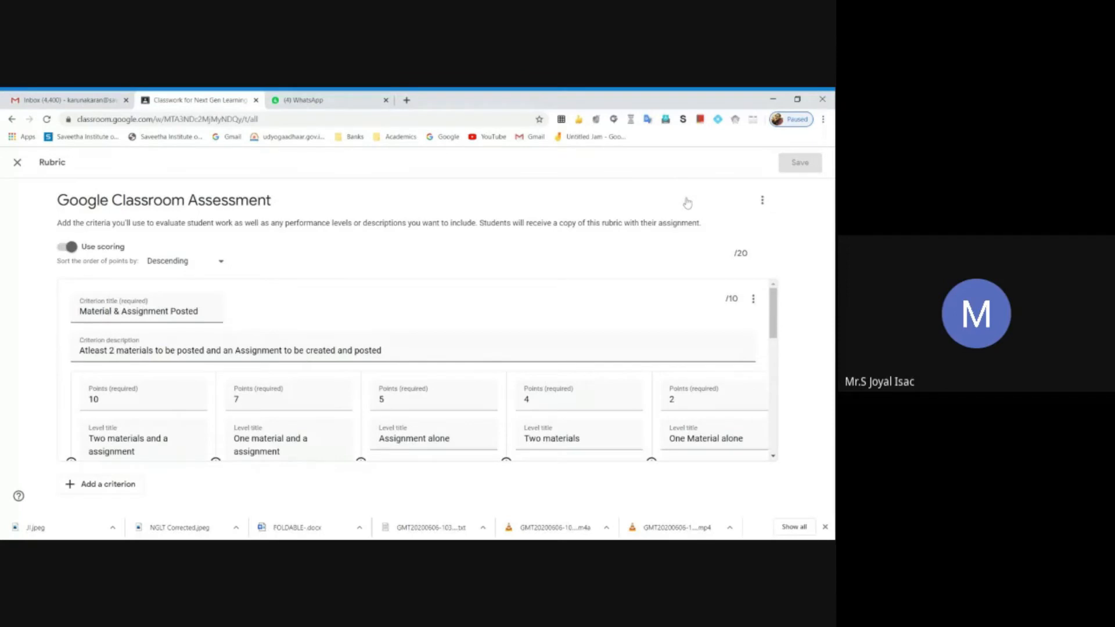
left_click_drag(778, 312, 776, 436)
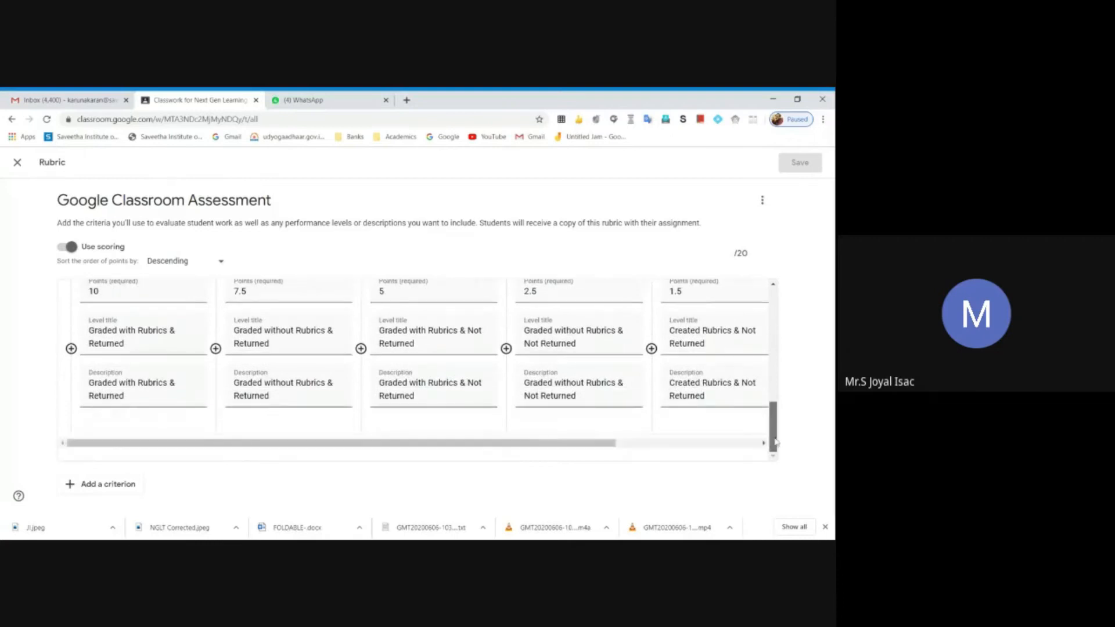
Step: Add a blank third criterion to the rubric, and compare the existing criteria's points with the rubric total
left_click(82, 485)
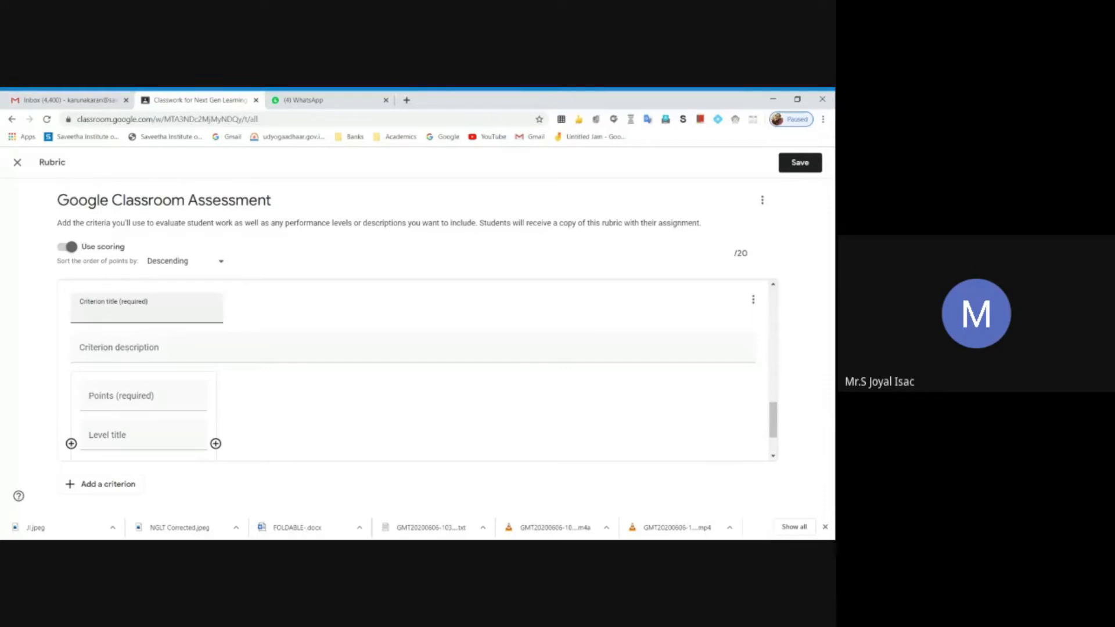
left_click_drag(774, 422, 783, 311)
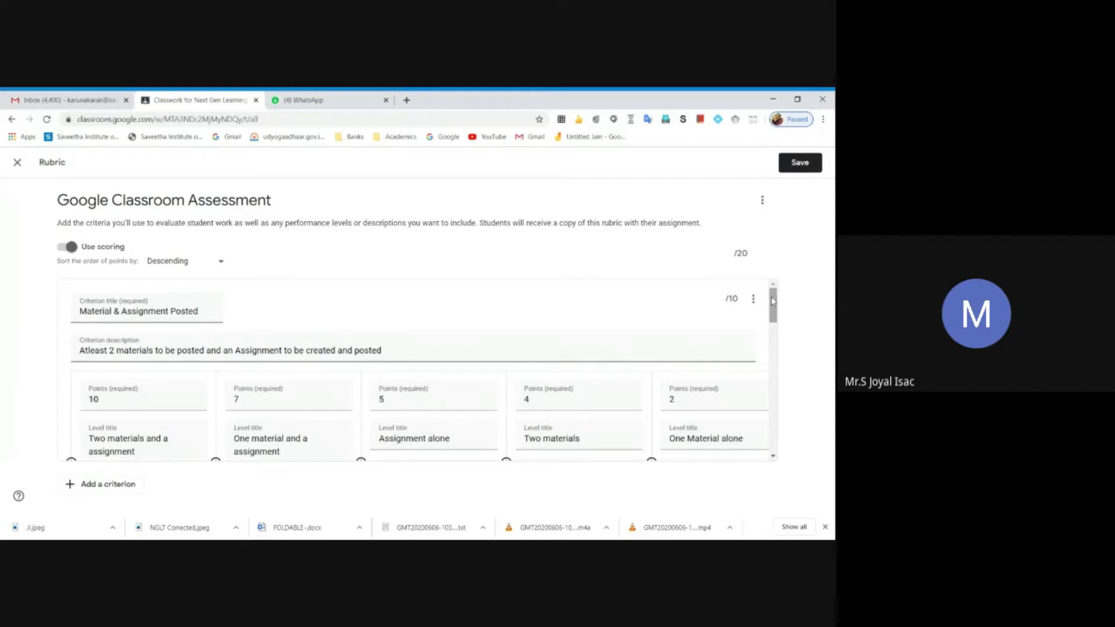
scroll(755, 300, "down", 1)
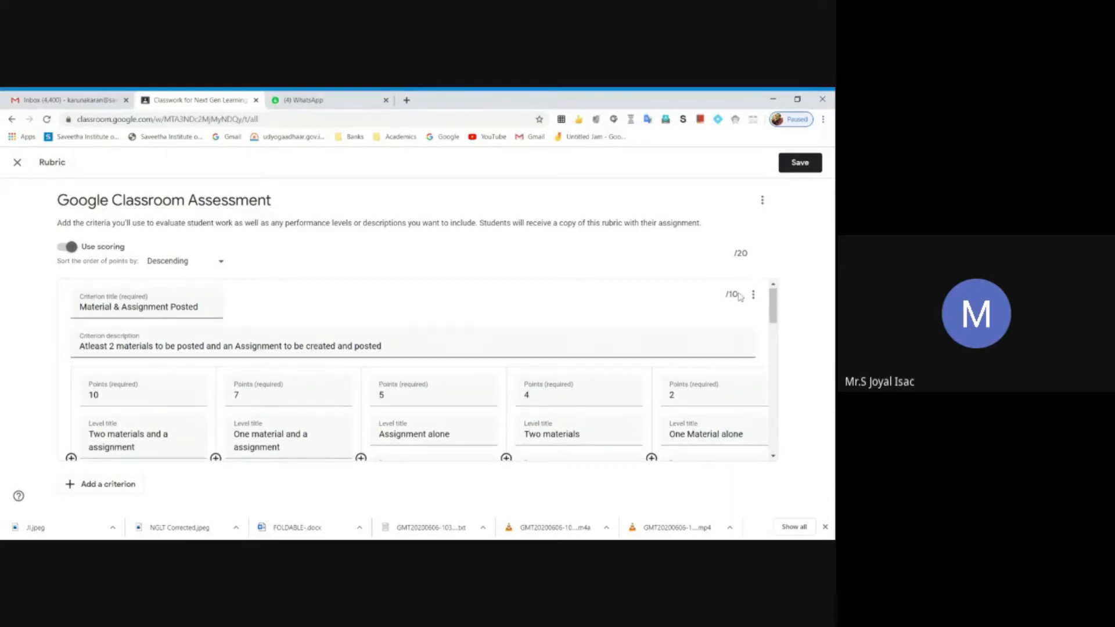
left_click_drag(774, 303, 778, 362)
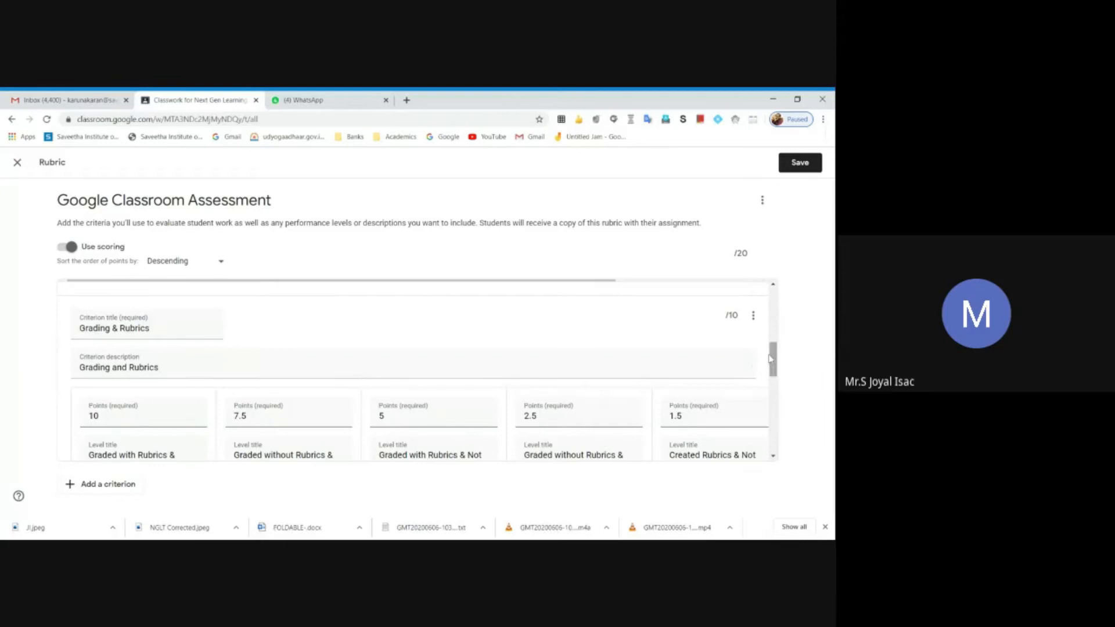
left_click_drag(749, 259, 723, 257)
scroll(774, 371, "down", 2)
left_click_drag(774, 370, 779, 300)
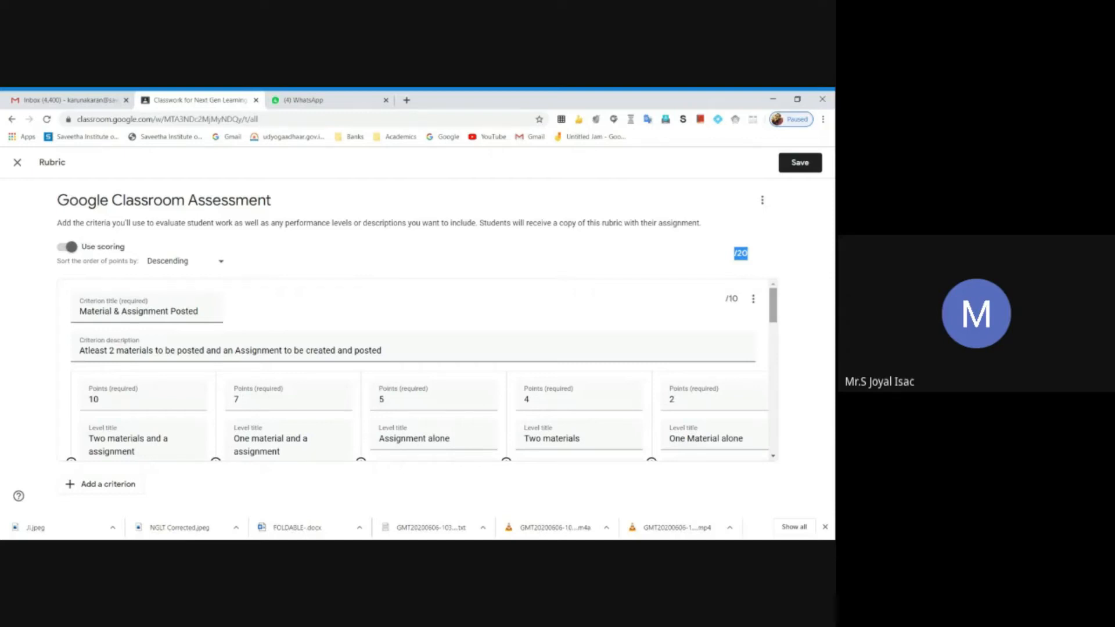
Step: Delete the blank third criterion from the rubric and dismiss the dictionary pop-up
left_click_drag(773, 306, 787, 412)
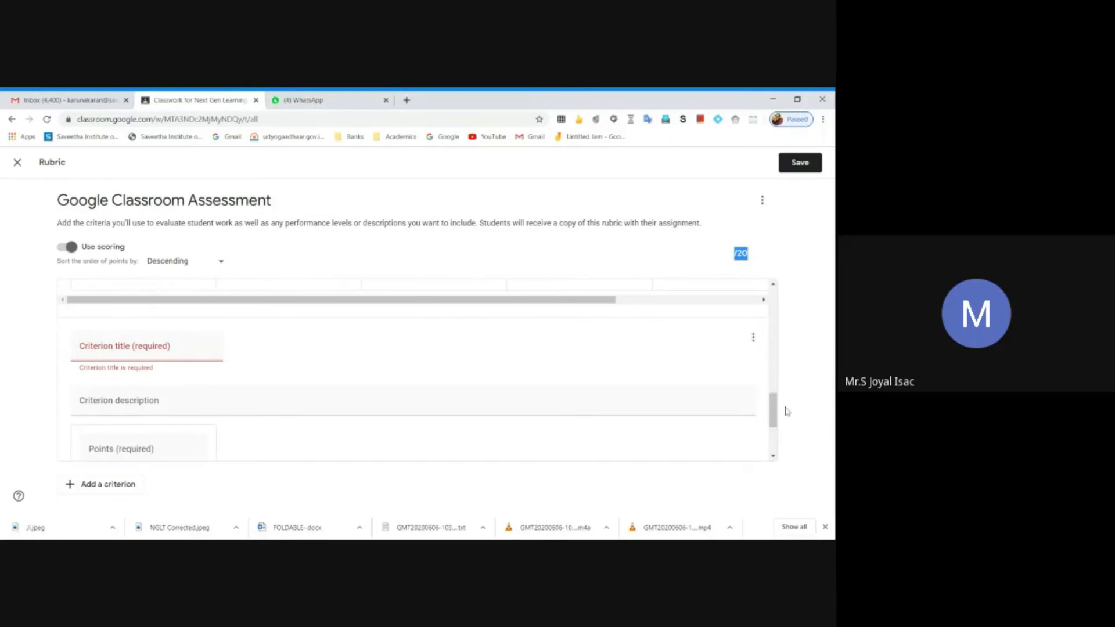
left_click(753, 337)
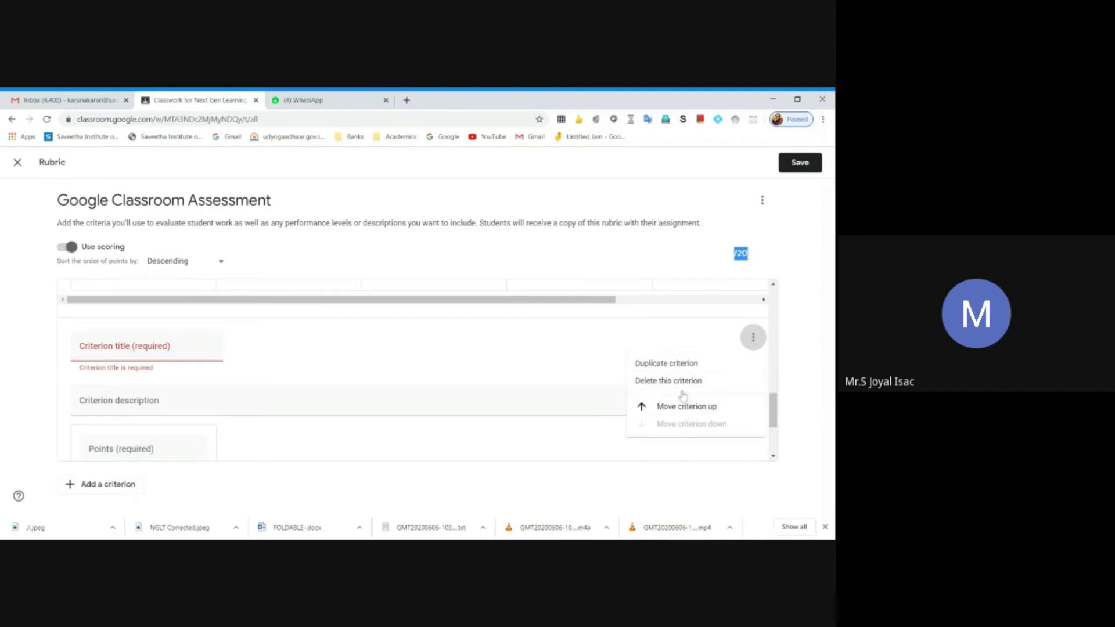
double_click(668, 382)
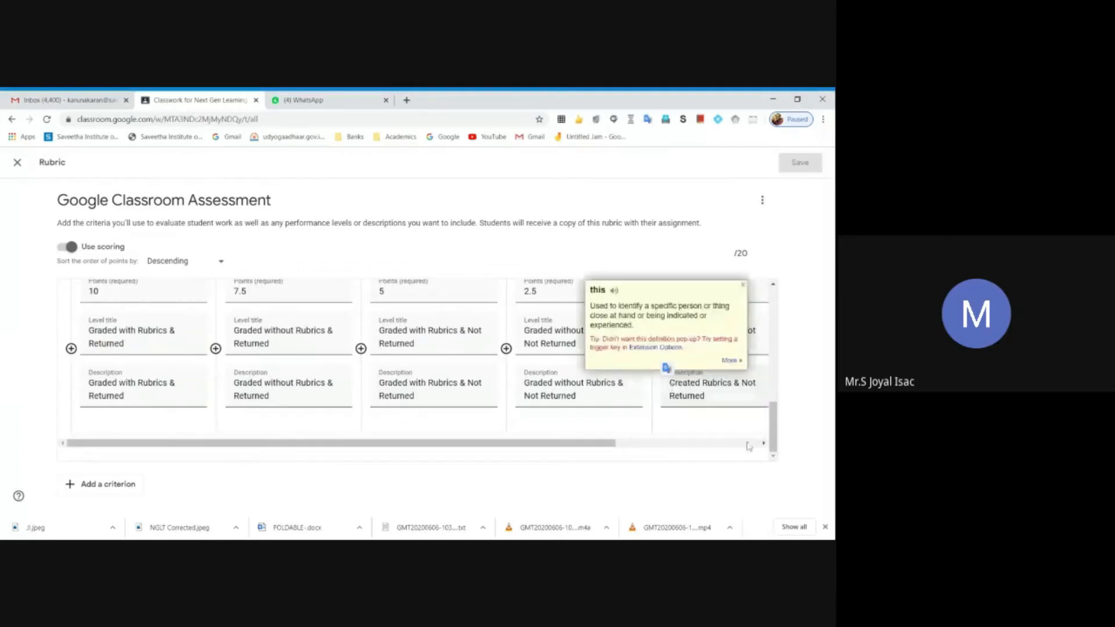
left_click(790, 414)
Step: Examine the Material & Assignment Posted criterion in the rubric editor, covering its description and the points, title and description of its levels
left_click_drag(773, 417, 778, 303)
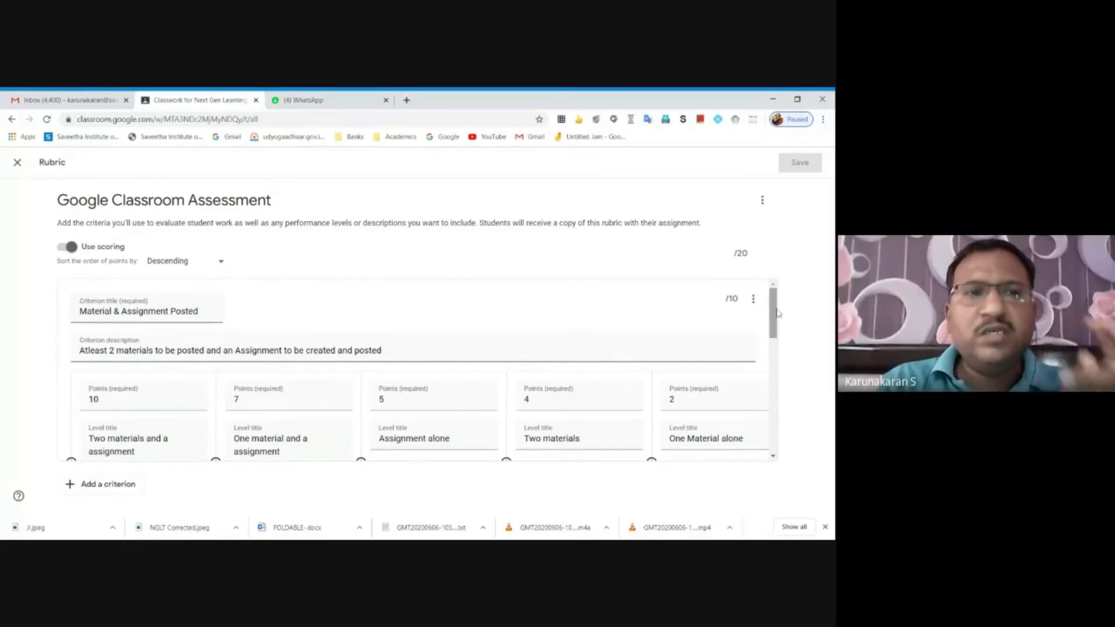
mouse_move(778, 312)
left_mouse_down()
mouse_move(776, 321)
mouse_move(776, 311)
left_mouse_up()
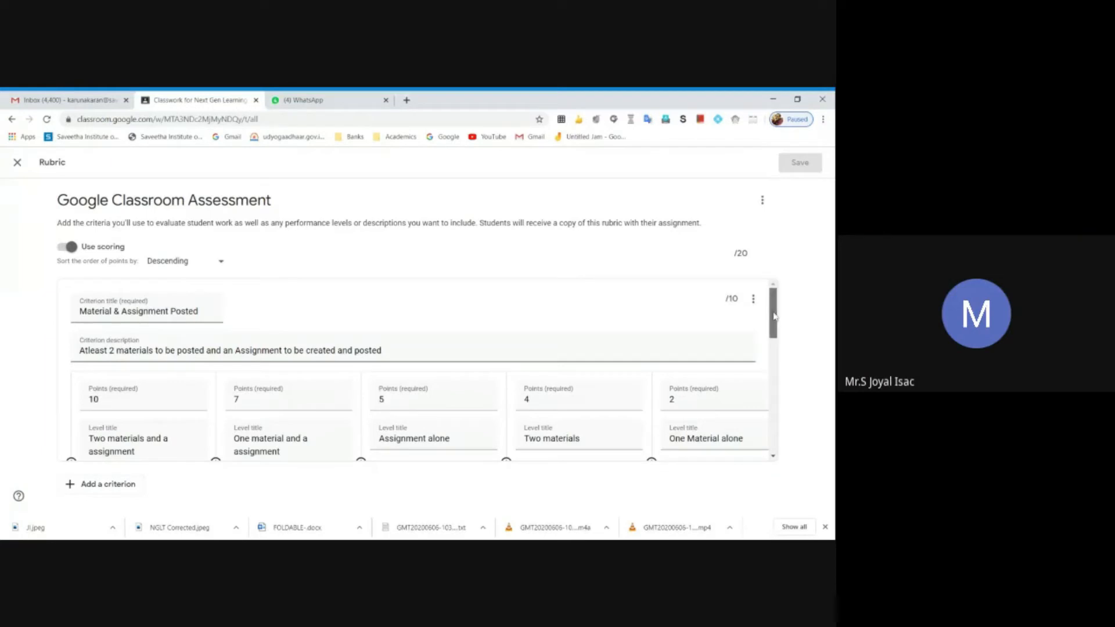
left_click_drag(772, 314, 776, 305)
left_click_drag(774, 314, 789, 293)
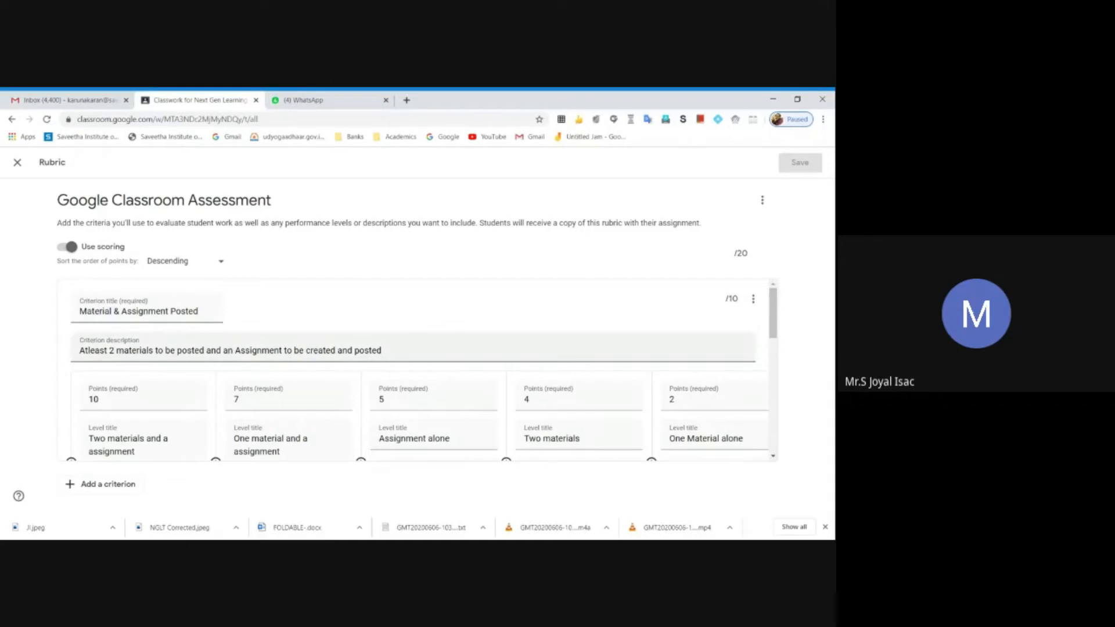
left_click_drag(80, 350, 411, 349)
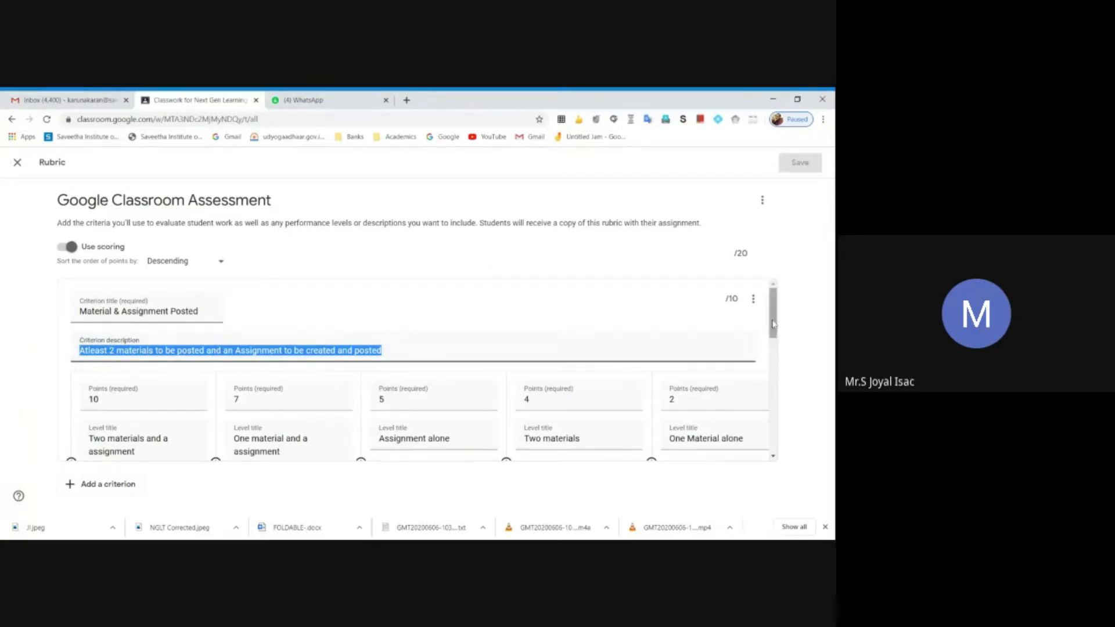
left_click(794, 320)
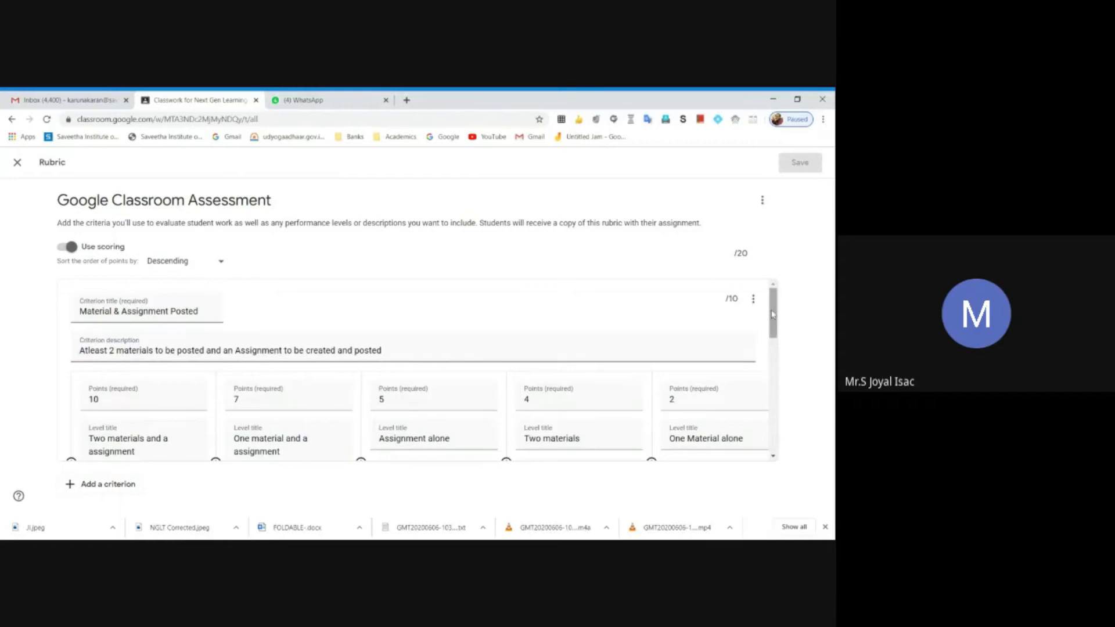
scroll(779, 317, "down", 1)
scroll(778, 315, "down", 1)
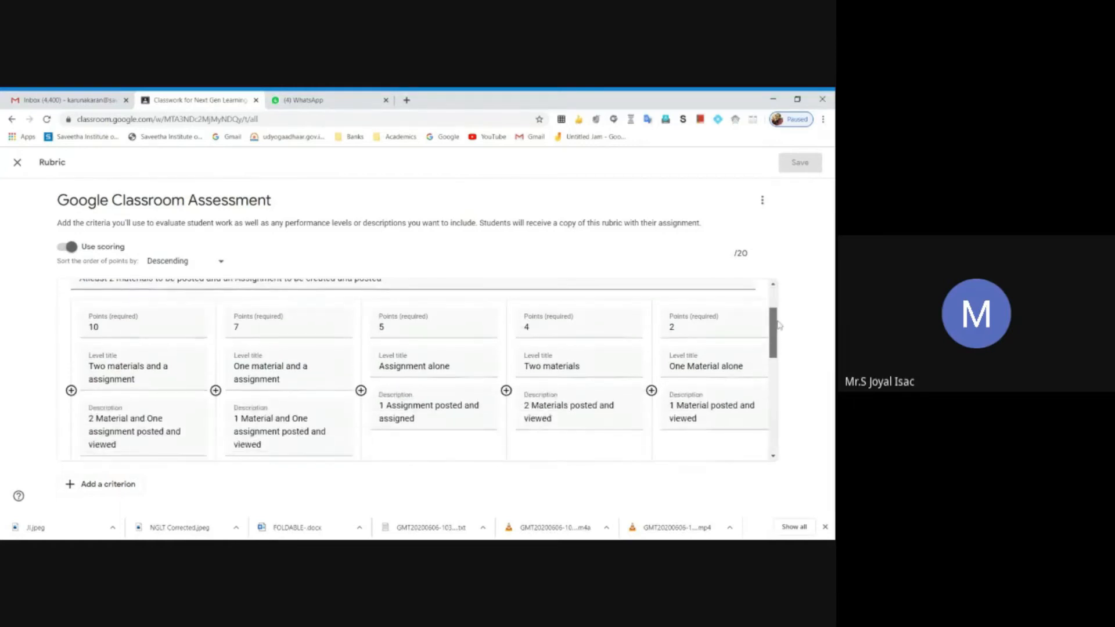
scroll(781, 328, "down", 1)
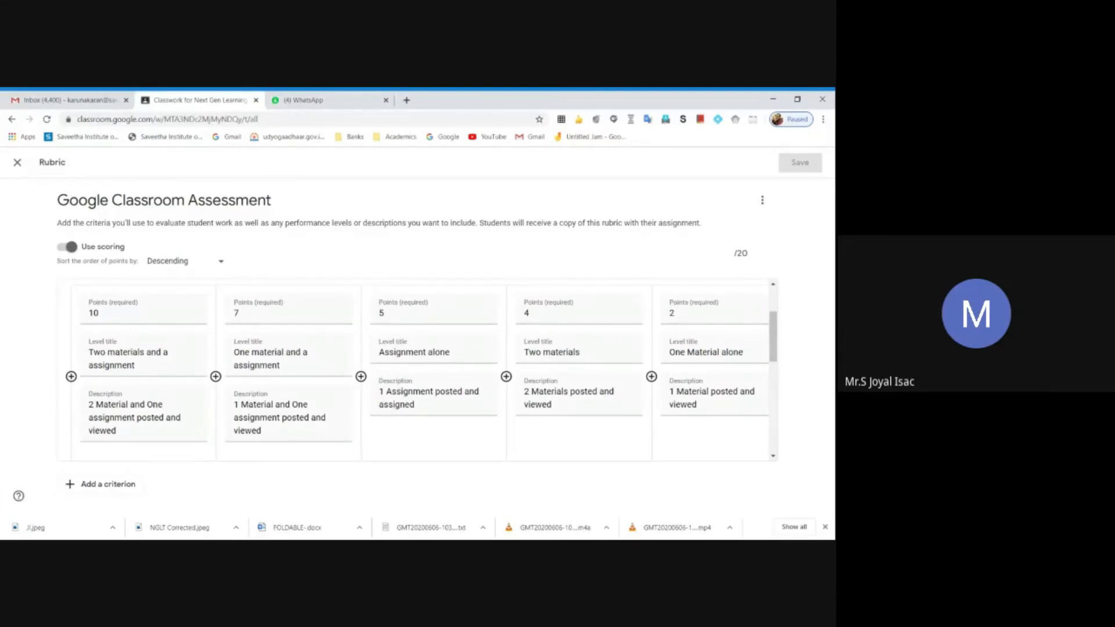
left_click_drag(774, 336, 774, 337)
scroll(773, 355, "up", 2)
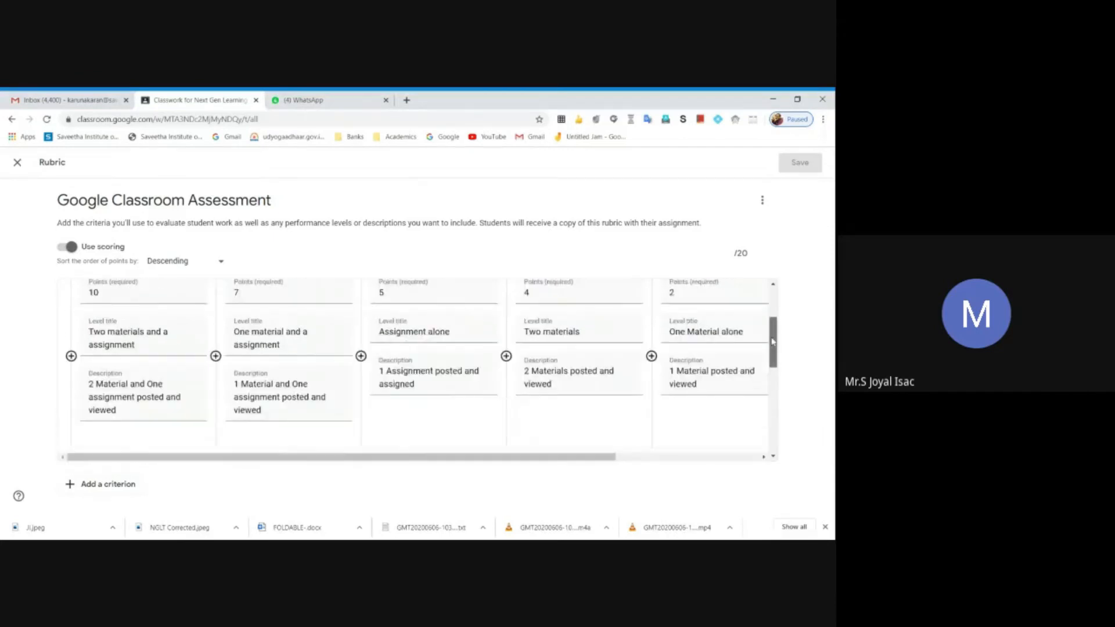
Step: Examine the points, titles and descriptions of all Grading & Rubrics levels, through to the 0-point level
left_click_drag(775, 348, 769, 410)
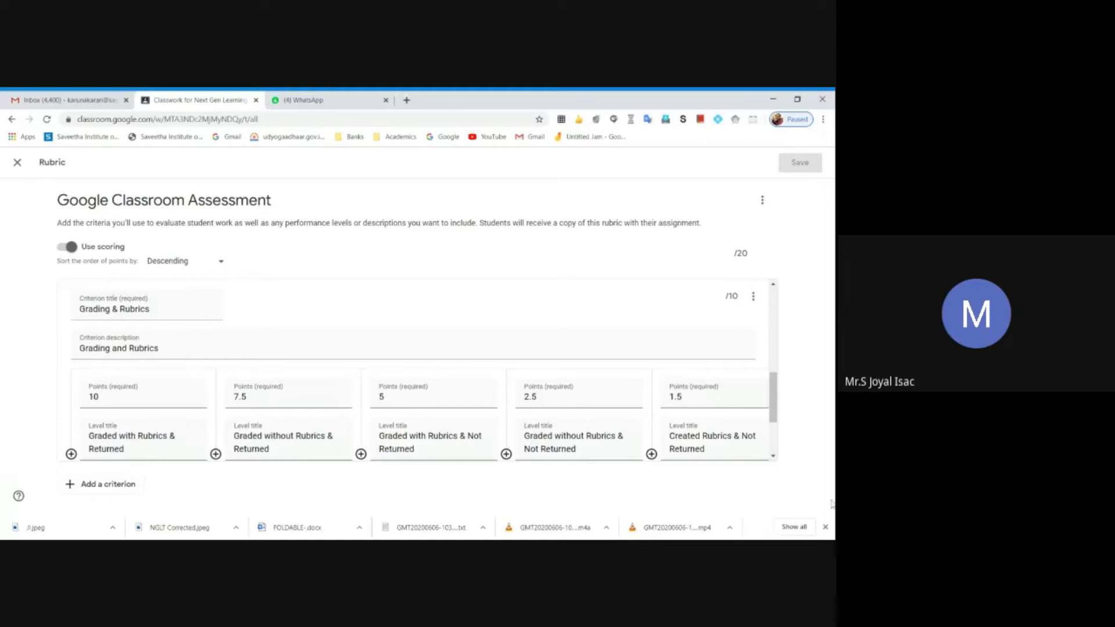
left_click_drag(771, 395, 775, 428)
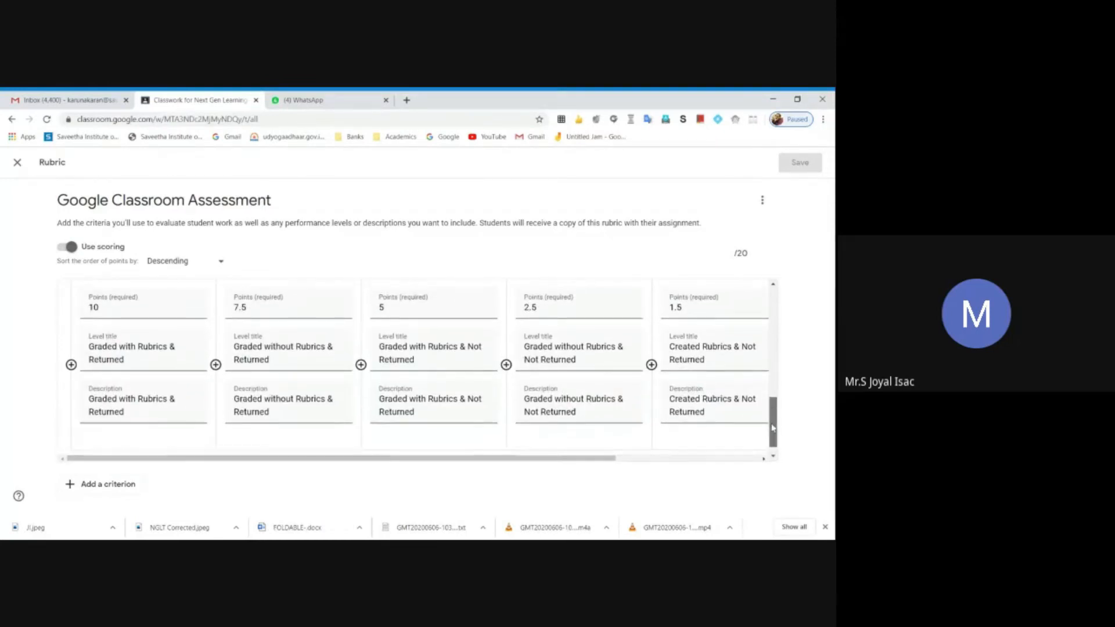
left_click_drag(577, 458, 730, 457)
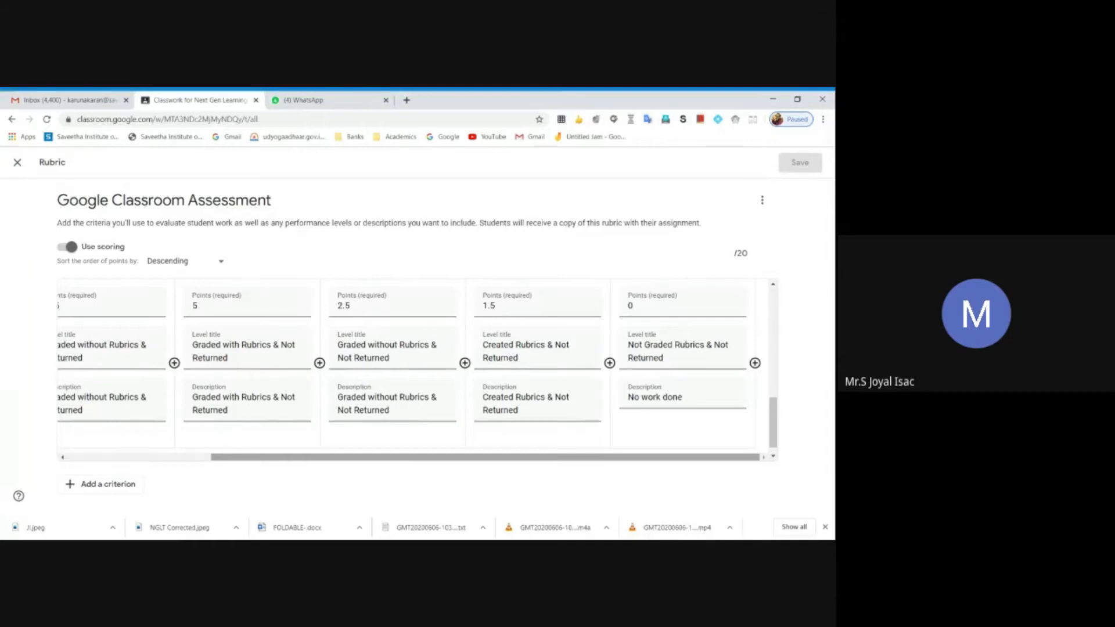
left_click_drag(578, 459, 376, 459)
Step: Turn off the rubric's scoring, deleting its point values, and turn scoring back on
left_click_drag(778, 424, 778, 306)
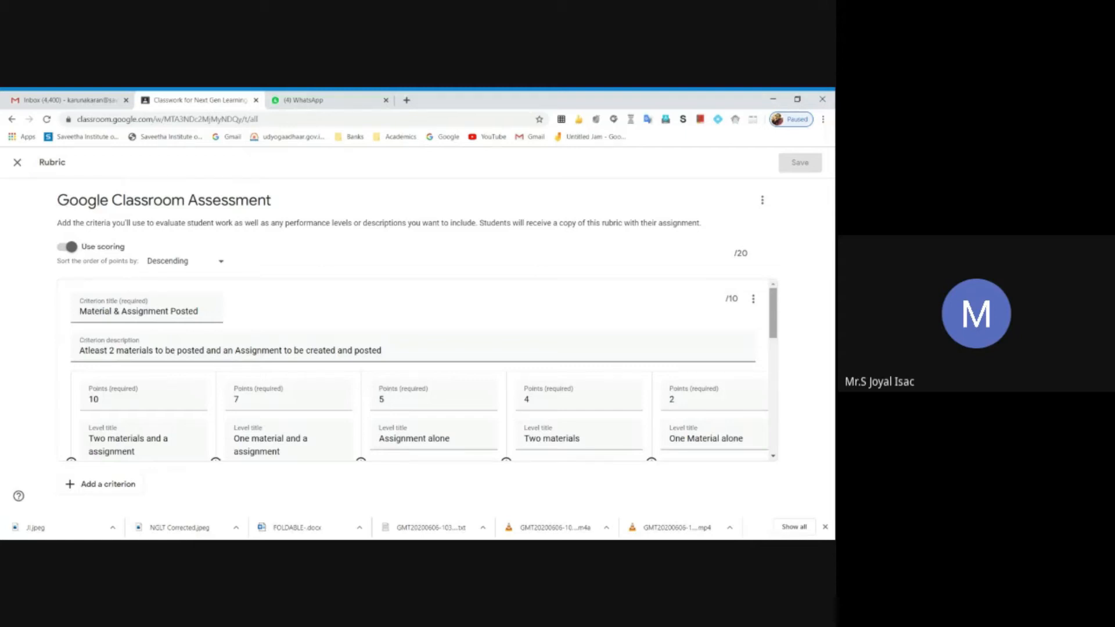
left_click_drag(775, 298, 776, 298)
left_click_drag(82, 247, 135, 256)
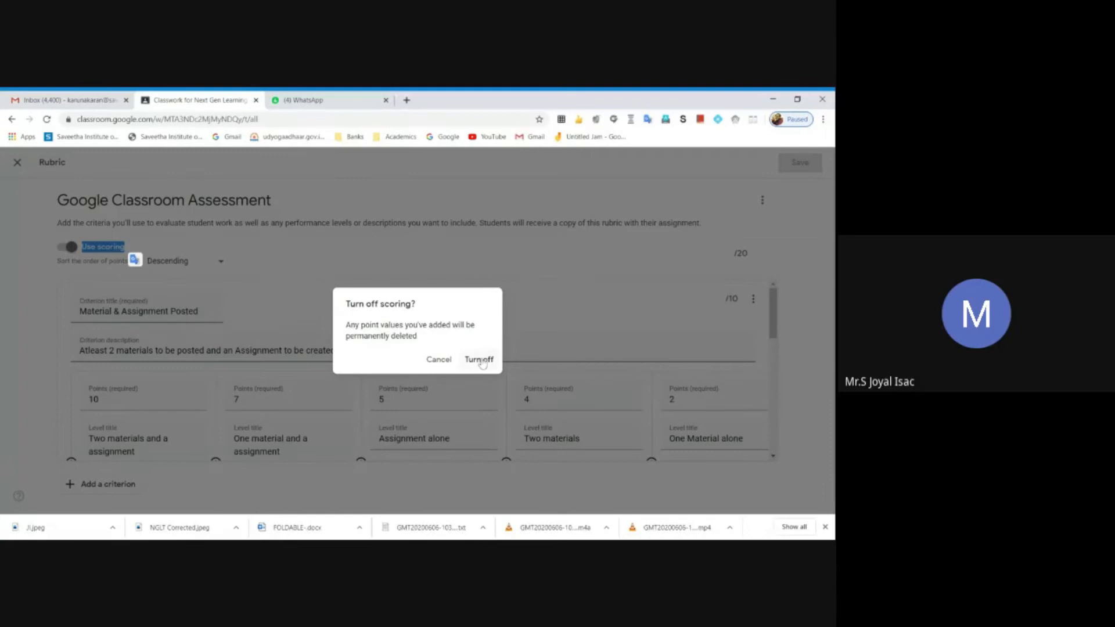
left_click(478, 359)
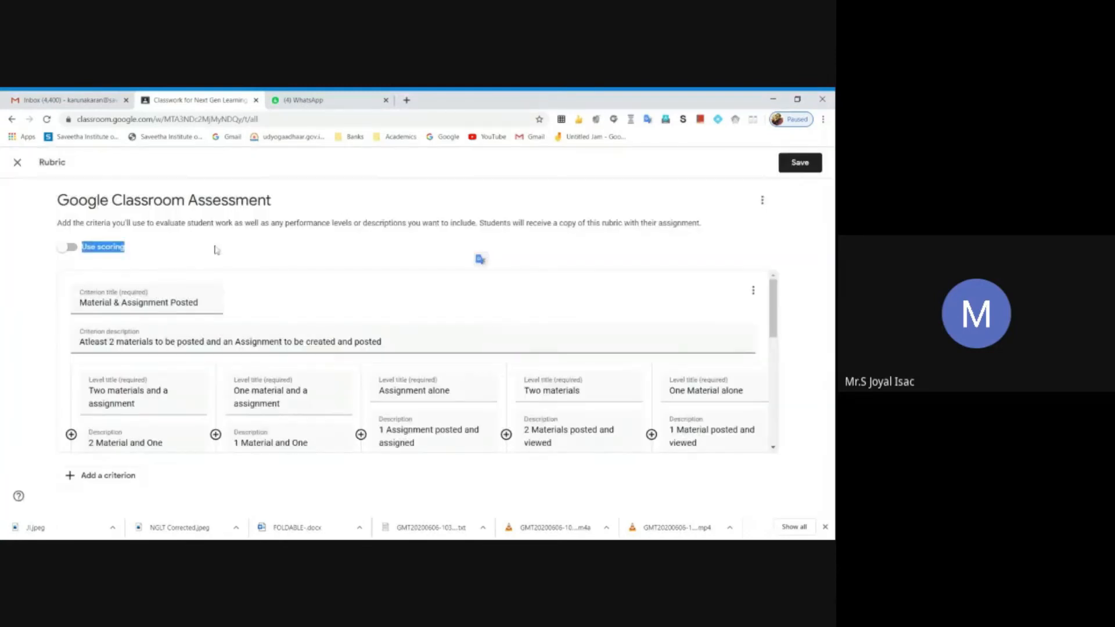
left_click(216, 250)
left_click(70, 249)
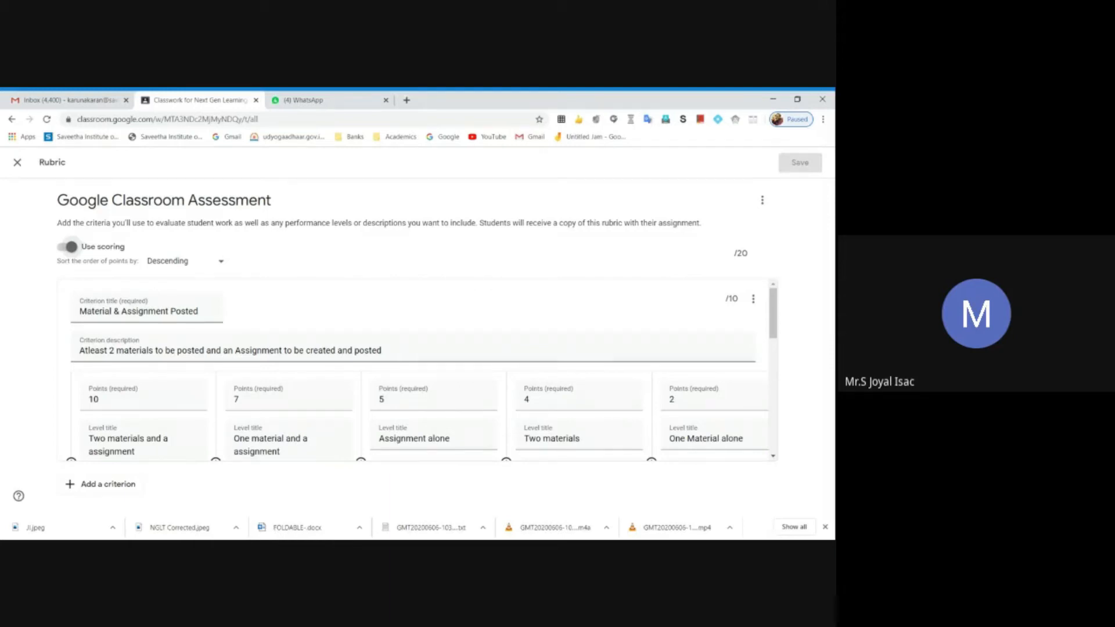
Step: Highlight the rubric's title, and close the rubric editor to return to the Classwork page
left_click_drag(57, 200, 291, 211)
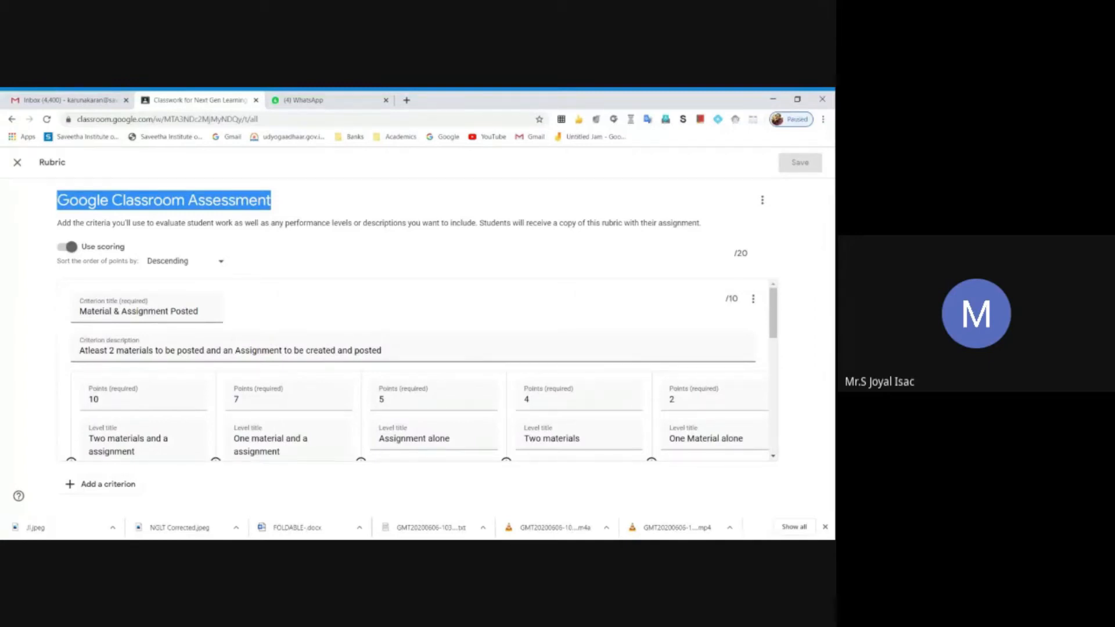
left_click(290, 211)
left_click_drag(276, 207, 97, 202)
left_click(97, 202)
left_click(19, 167)
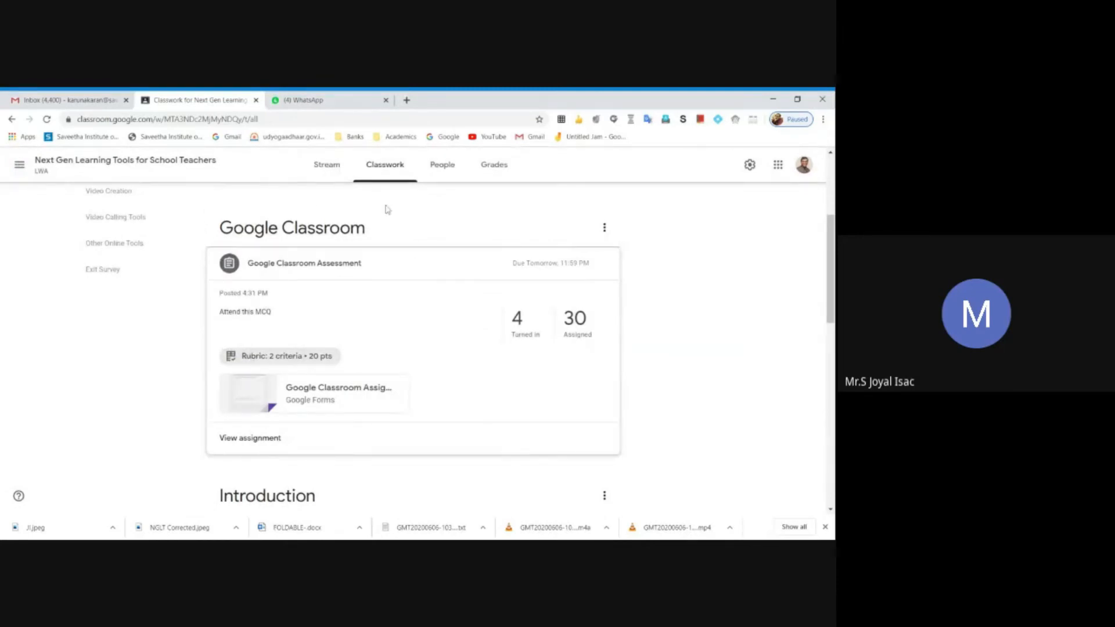
Step: Find the Google Classroom Assessment assignment under the Google Classroom topic and open its student work view
scroll(828, 219, "up", 4)
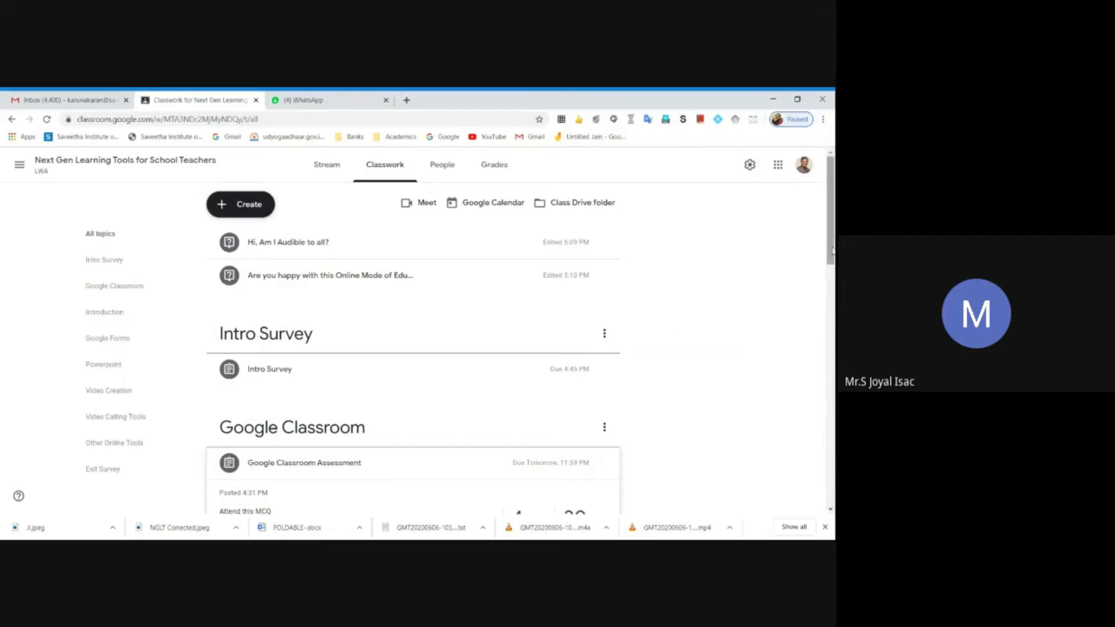
scroll(833, 250, "down", 3)
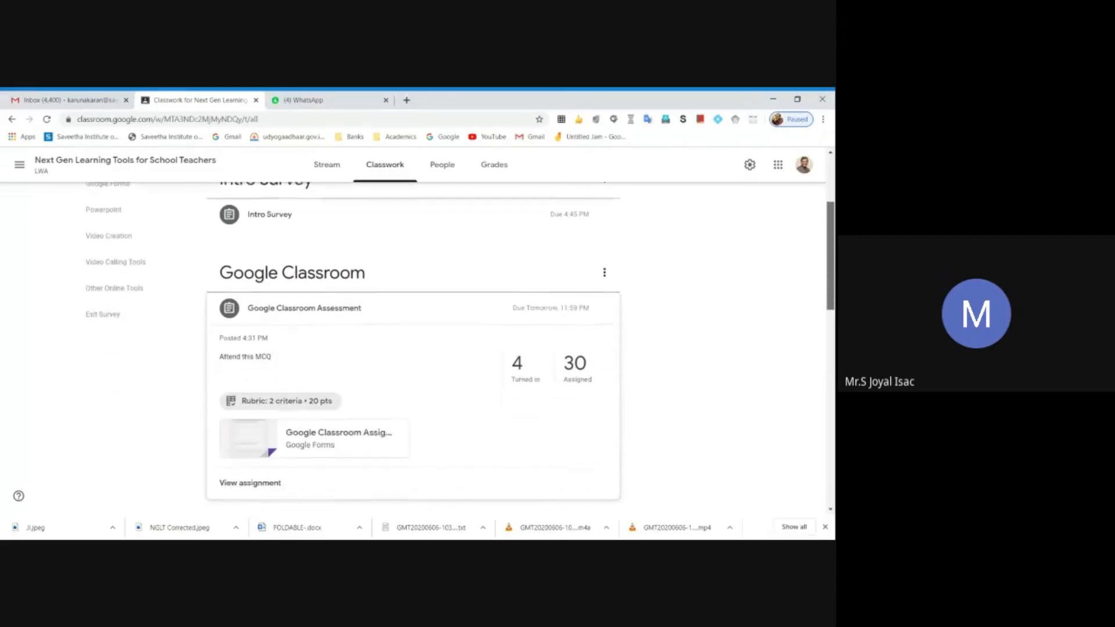
left_click_drag(831, 260, 830, 267)
mouse_move(833, 306)
left_mouse_down()
mouse_move(834, 276)
mouse_move(835, 304)
left_mouse_up()
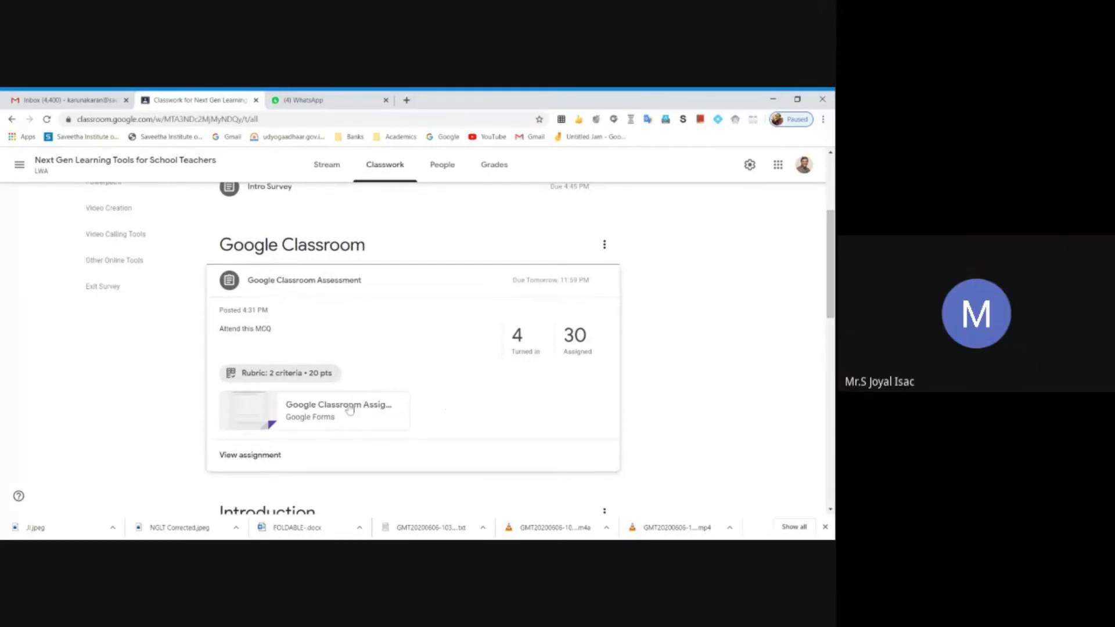
left_click(244, 458)
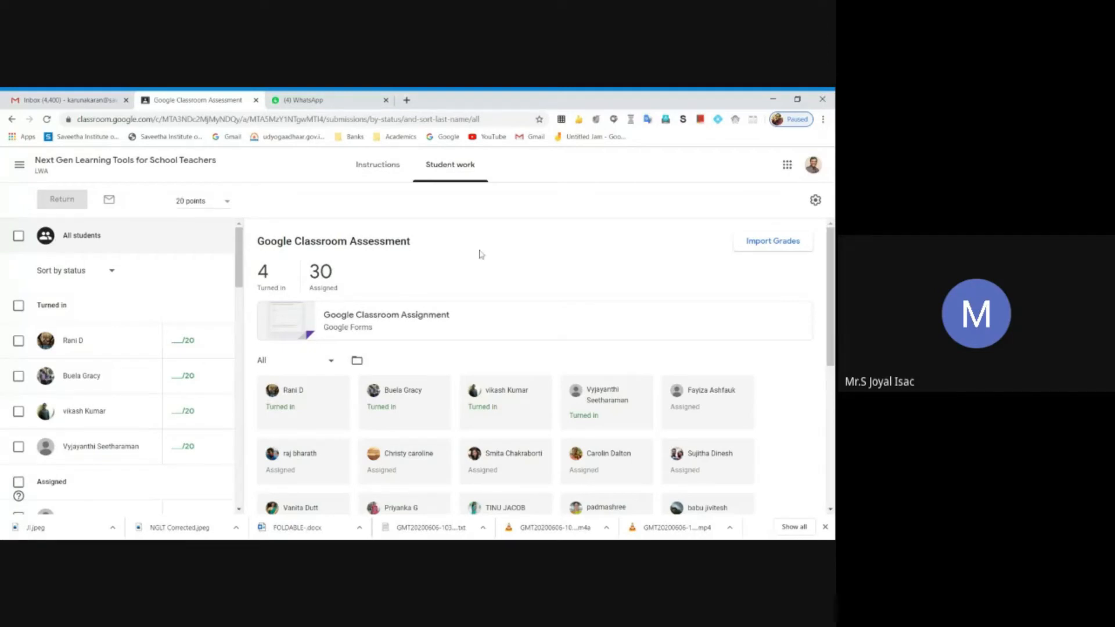
Step: Show the assignment's instructions and open its attached Google Classroom Assignment form
mouse_move(831, 272)
left_mouse_down()
mouse_move(831, 354)
mouse_move(831, 257)
left_mouse_up()
left_click(379, 169)
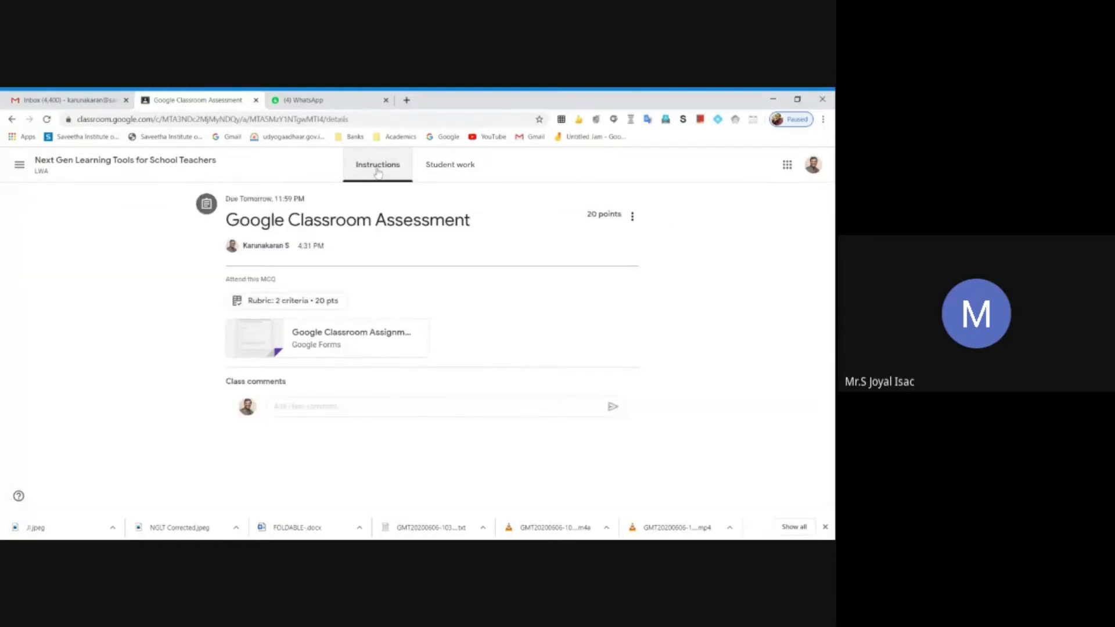
left_click(355, 332)
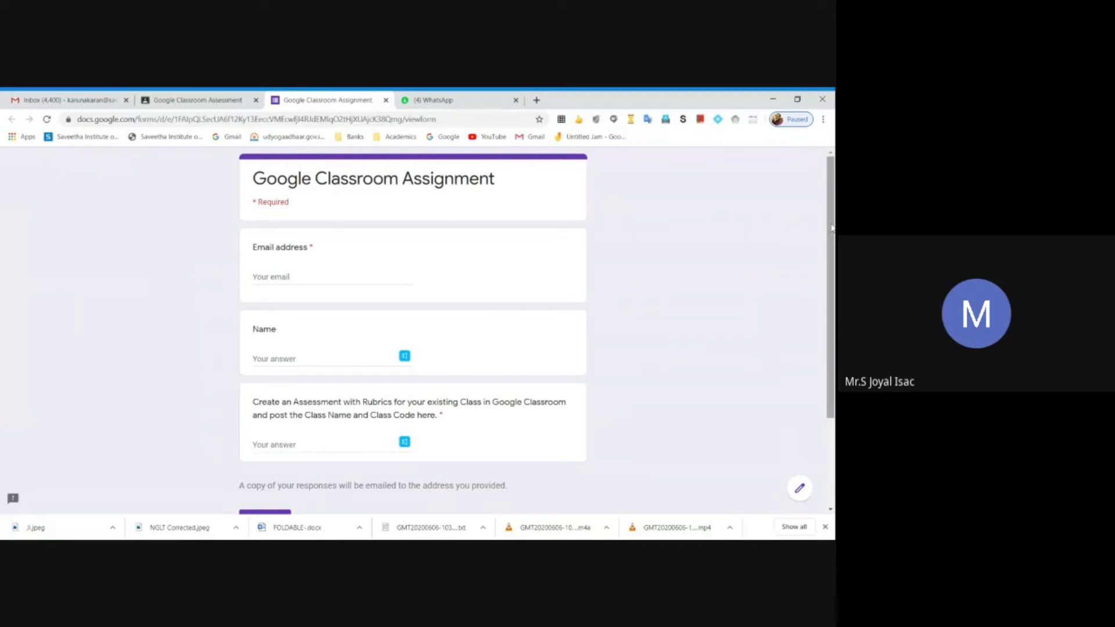
Step: Review the attached form's questions, close the form, and return to the assessment's student work view
left_click_drag(831, 228, 832, 313)
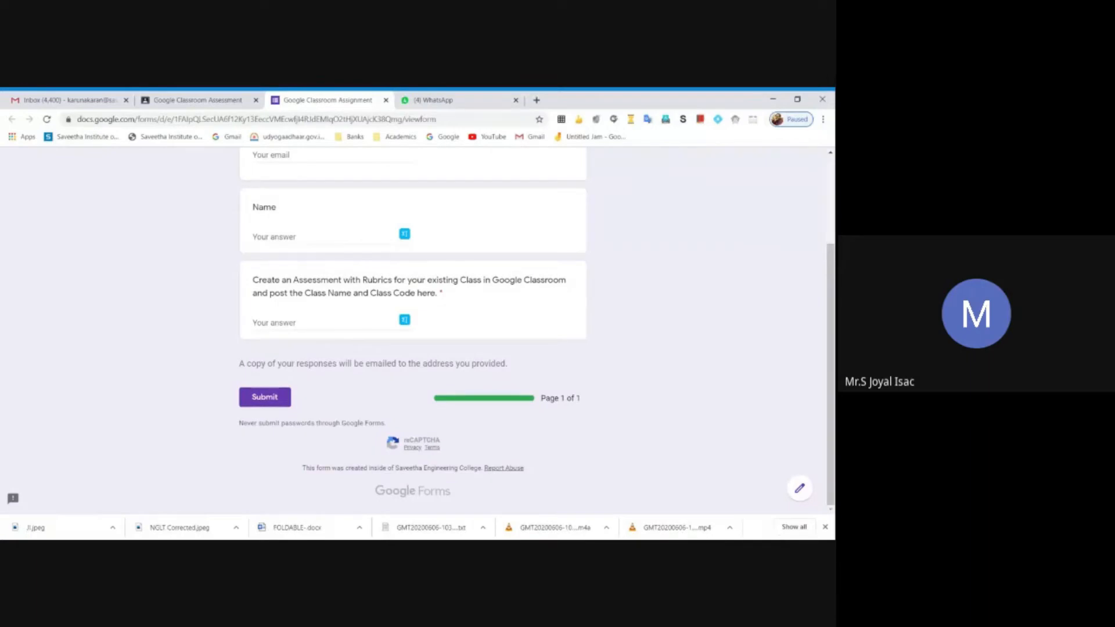
left_click_drag(833, 376, 833, 305)
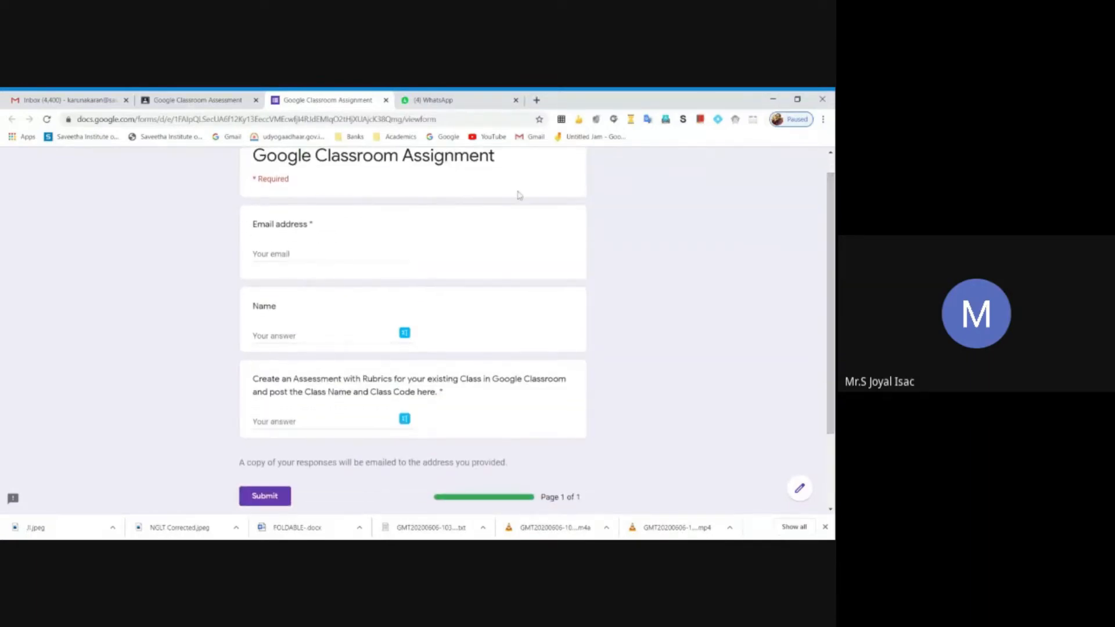
left_click(195, 97)
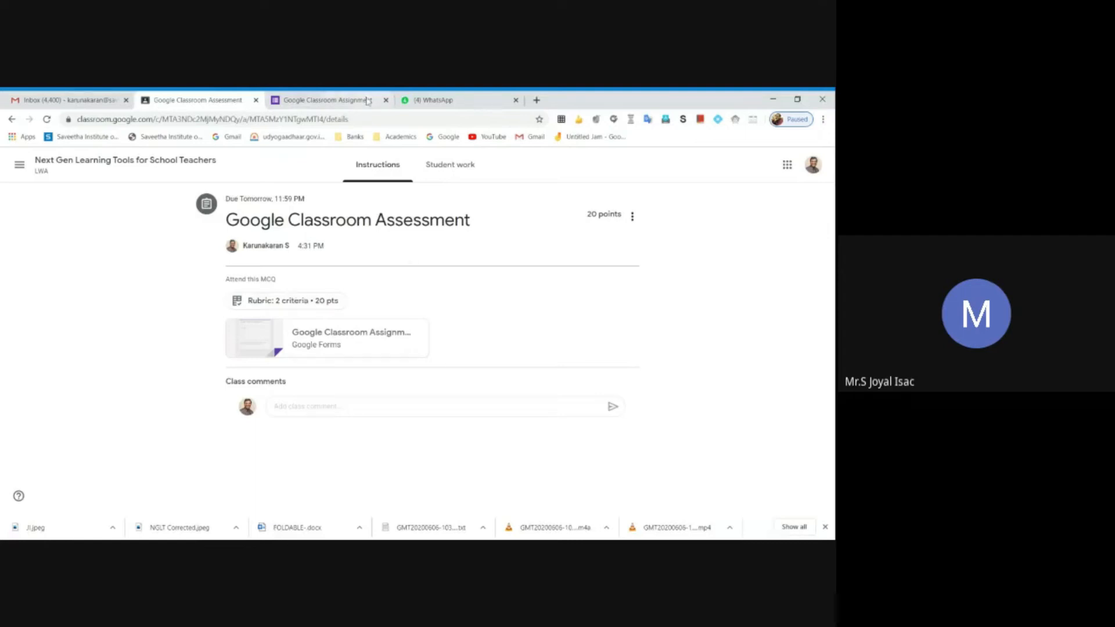
left_click(386, 100)
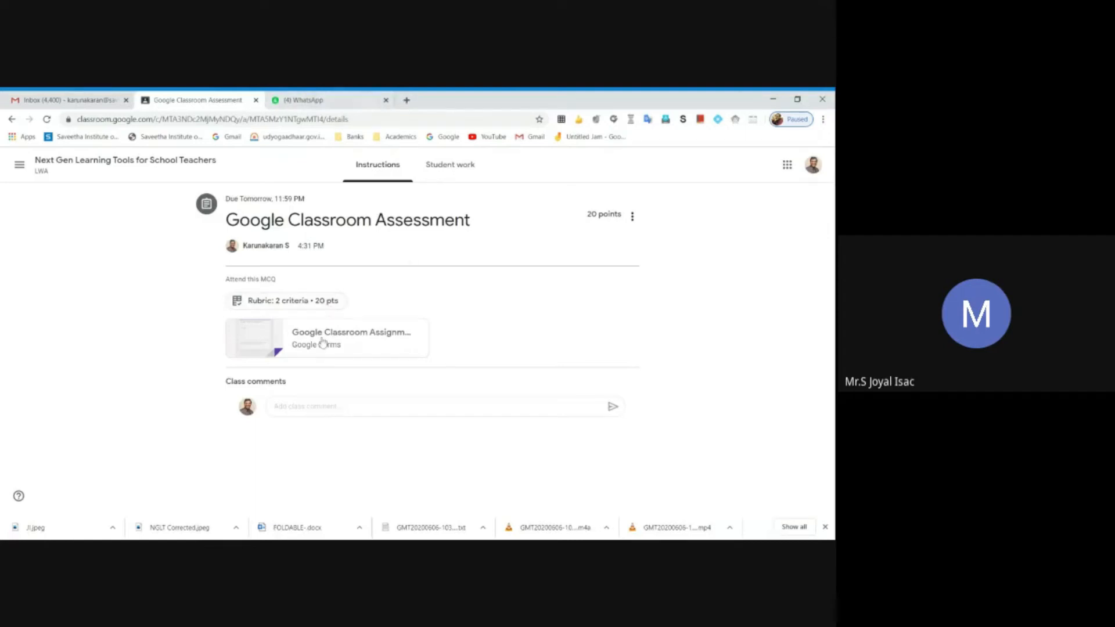
left_click(361, 340)
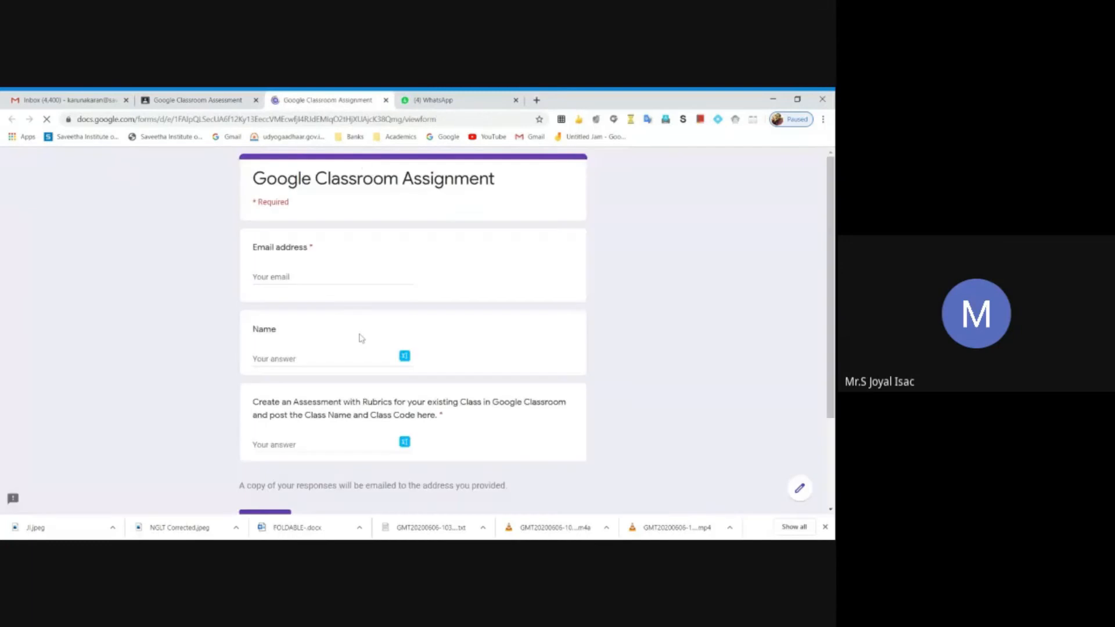
left_click(386, 100)
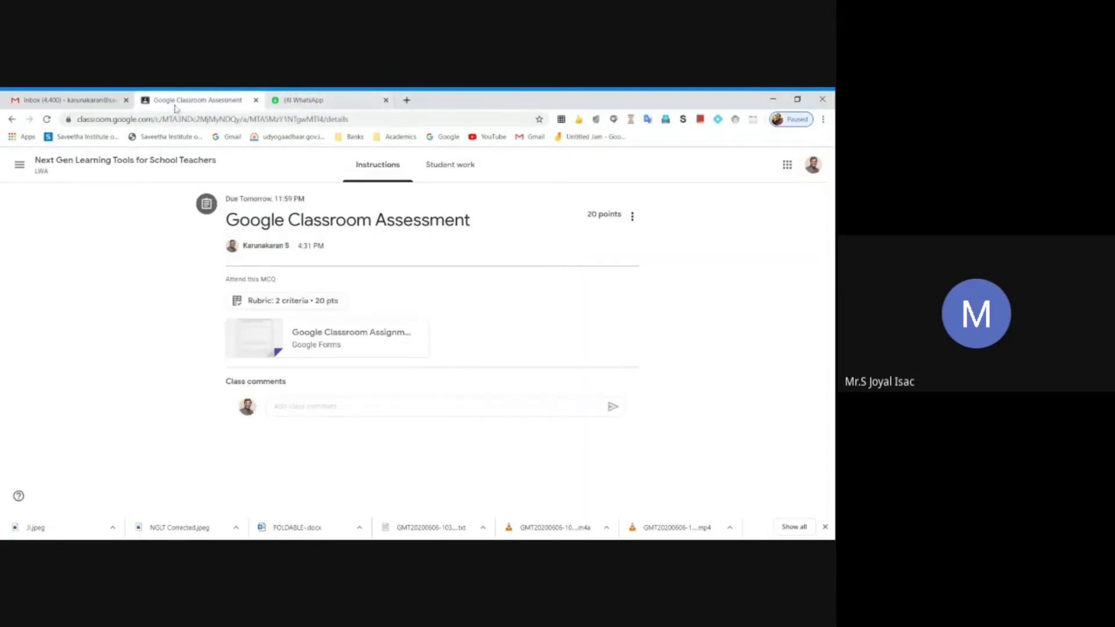
left_click(12, 120)
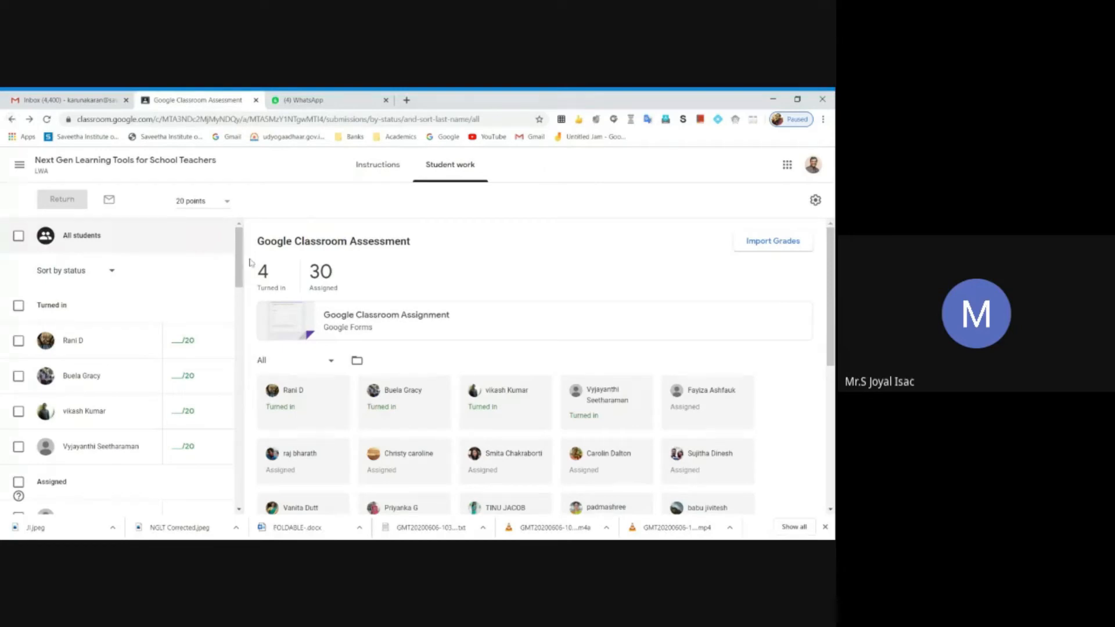
Step: Examine the turned-in and assigned students in the assessment's student list and submission cards
left_click_drag(834, 262, 834, 304)
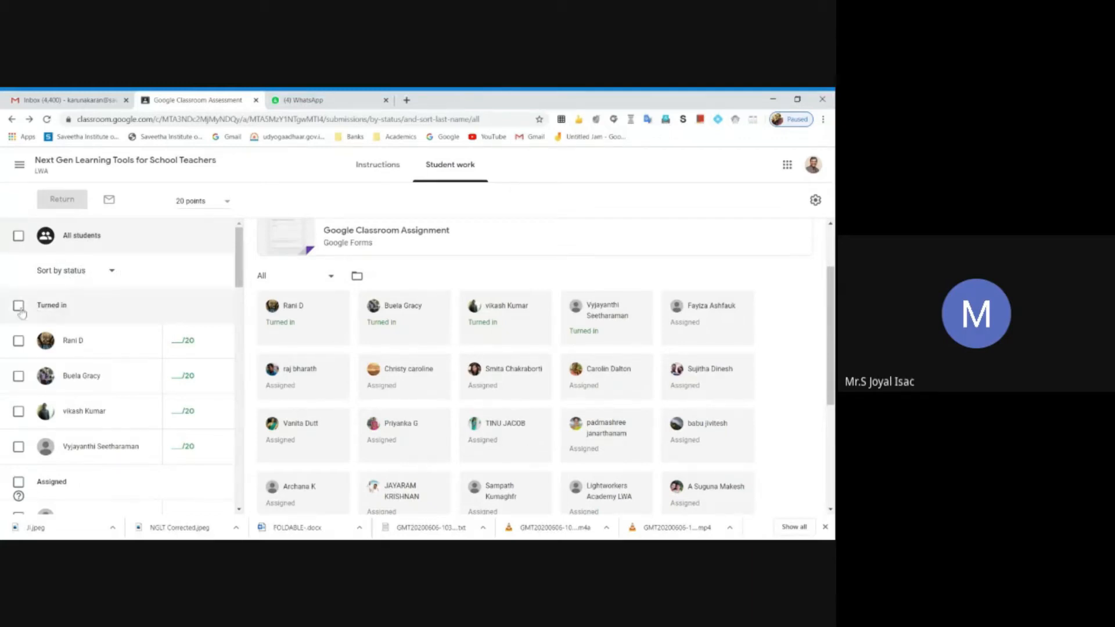
scroll(241, 280, "down", 1)
scroll(241, 281, "down", 1)
scroll(242, 281, "up", 1)
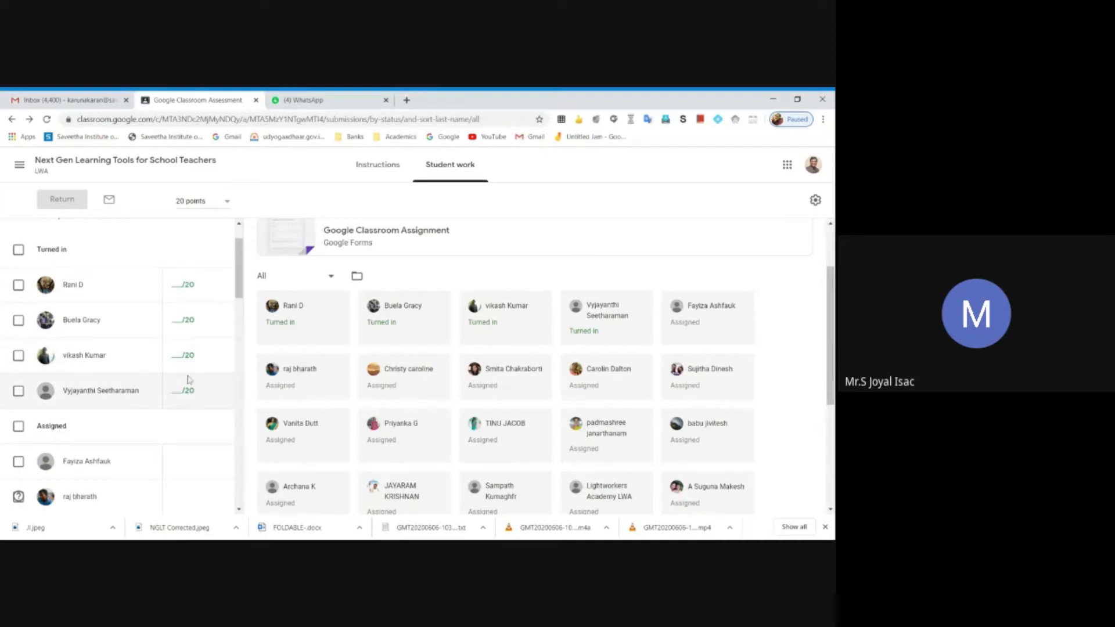
scroll(241, 302, "down", 1)
left_click_drag(242, 302, 244, 321)
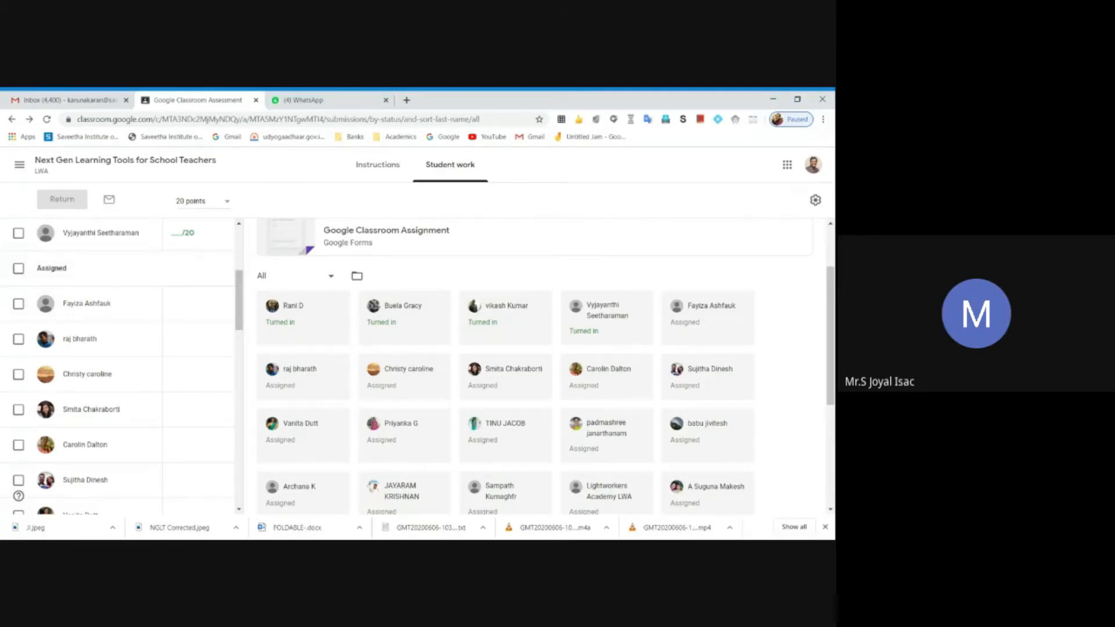
left_click_drag(240, 301, 254, 243)
scroll(82, 320, "down", 3)
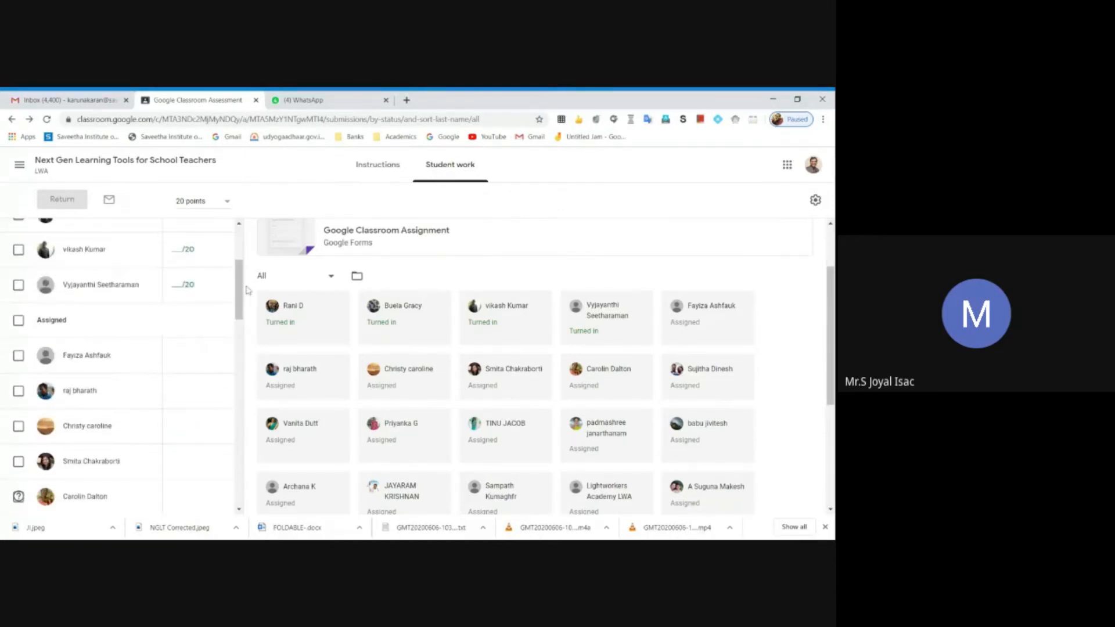
left_click_drag(239, 290, 240, 242)
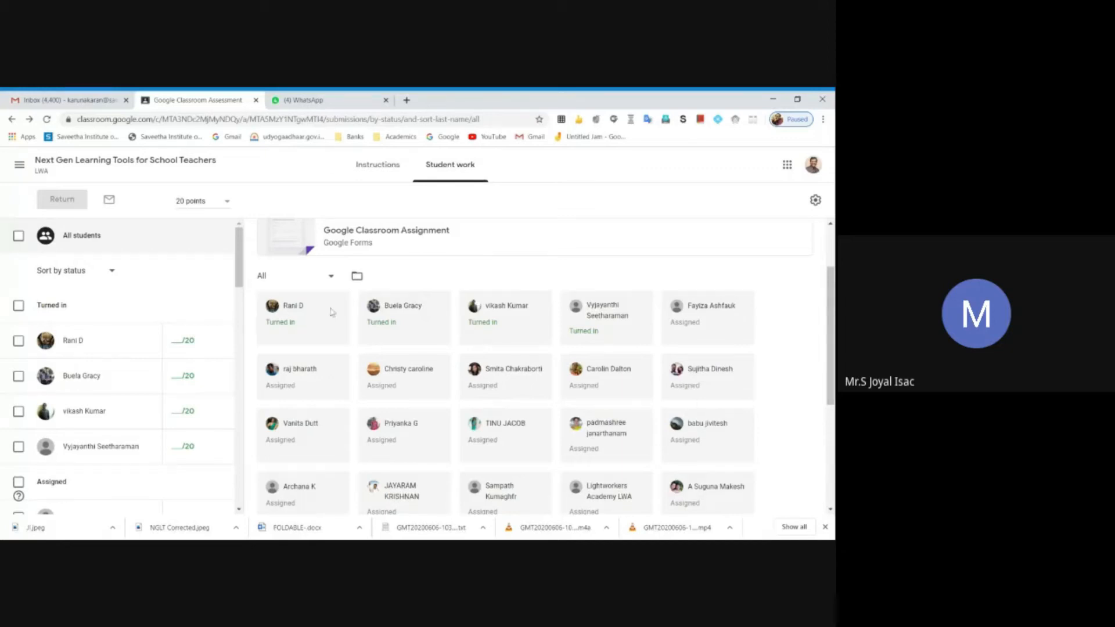
left_click_drag(239, 273, 240, 246)
Step: Open the first turned-in student's submission and expand the Material & Assignment Posted rubric criterion
left_click(78, 342)
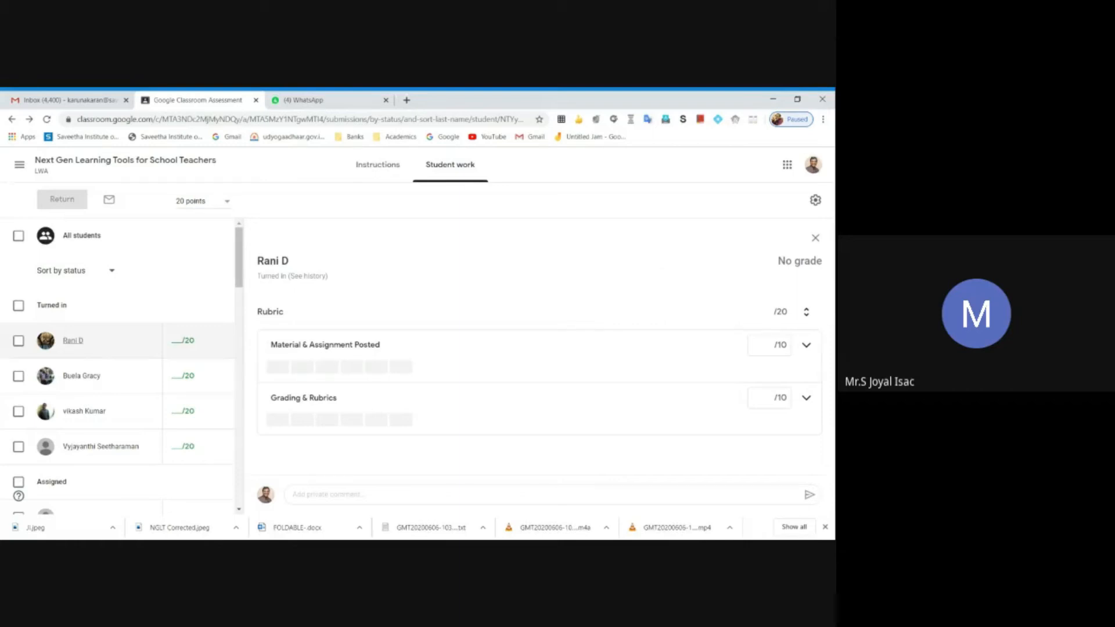
left_click(770, 341)
key("Tab")
left_click(349, 348)
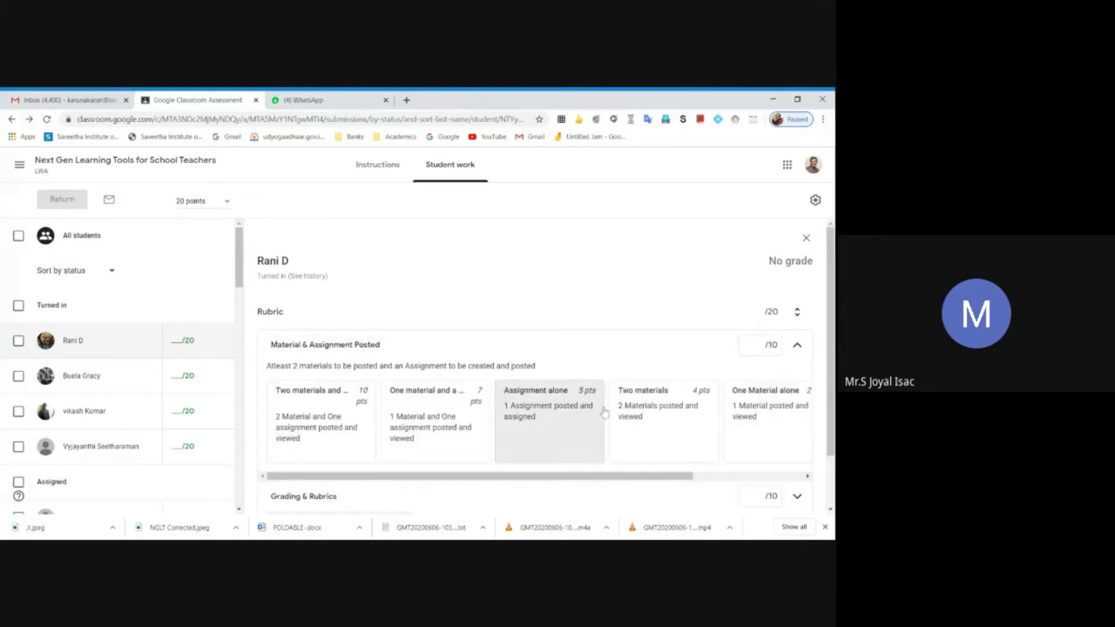
scroll(535, 366, "down", 1)
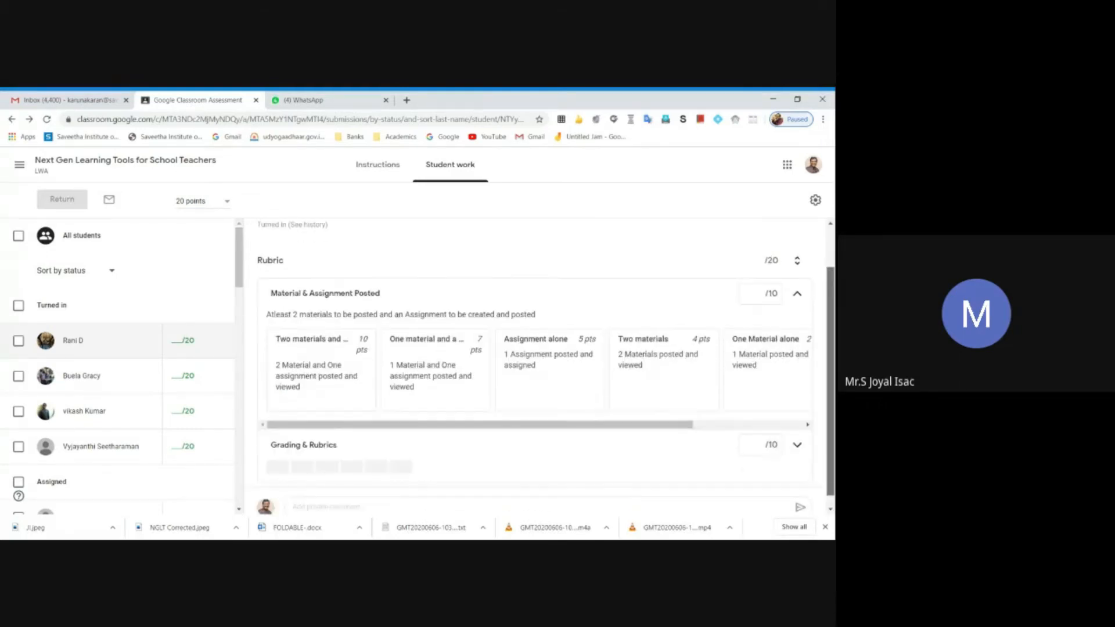
scroll(534, 366, "down", 1)
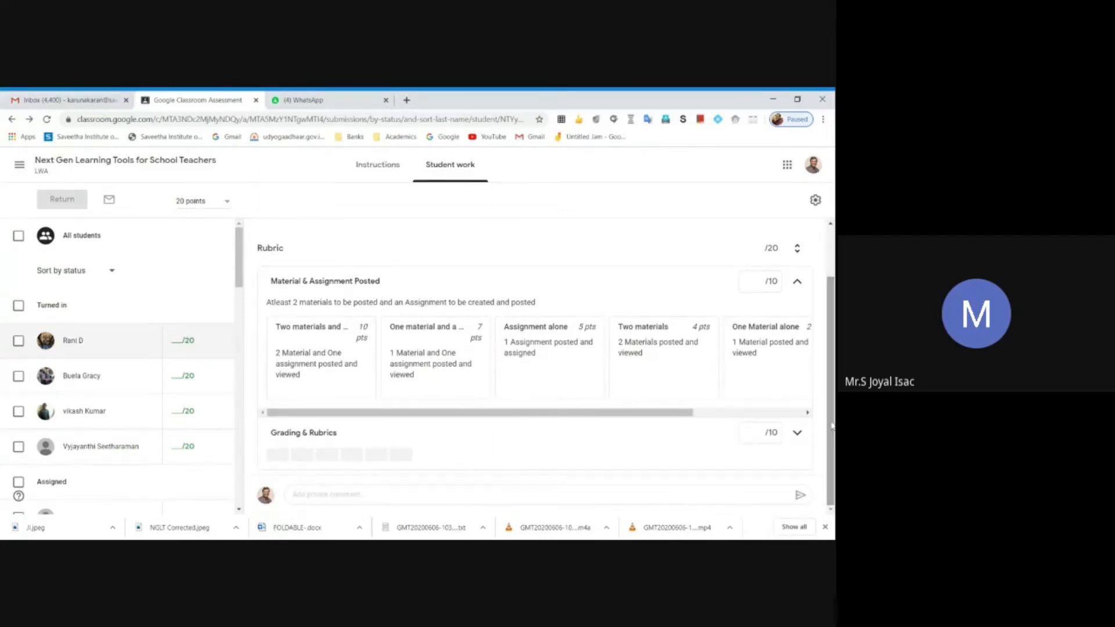
Step: Look through the Material & Assignment Posted levels and award the 10-point level for two materials and one assignment
left_click_drag(667, 413, 781, 414)
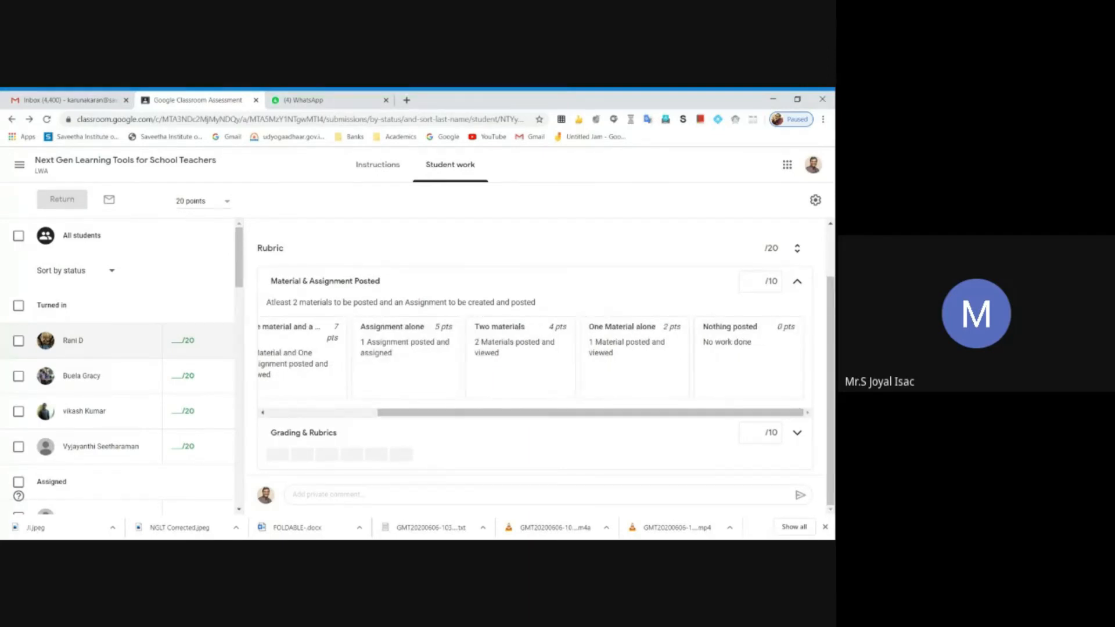
left_click(757, 282)
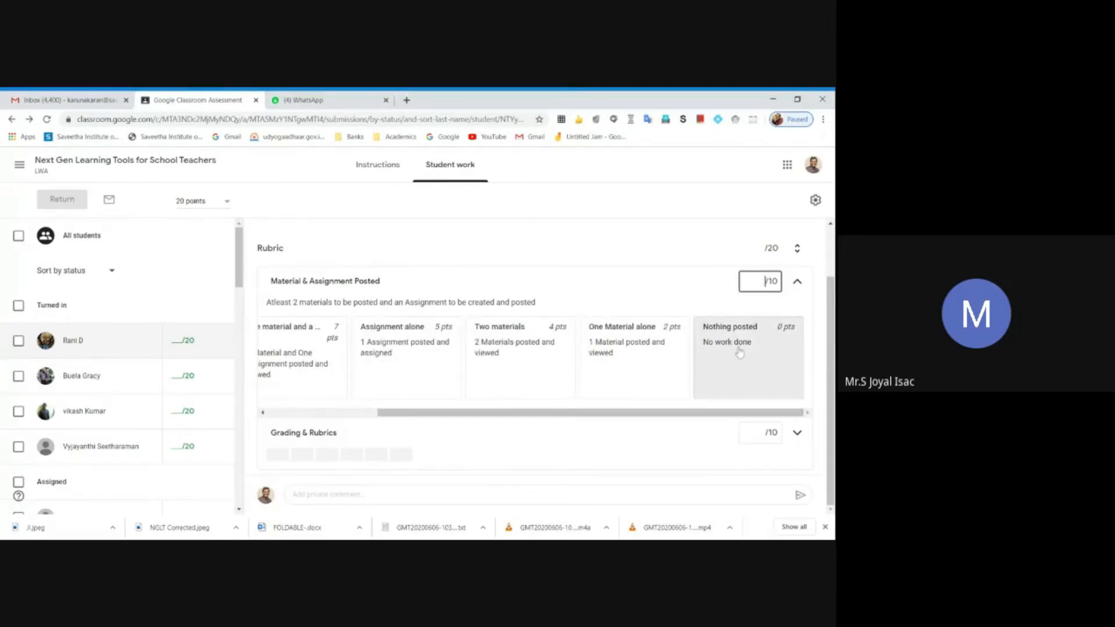
left_click_drag(570, 415, 427, 427)
left_click(307, 352)
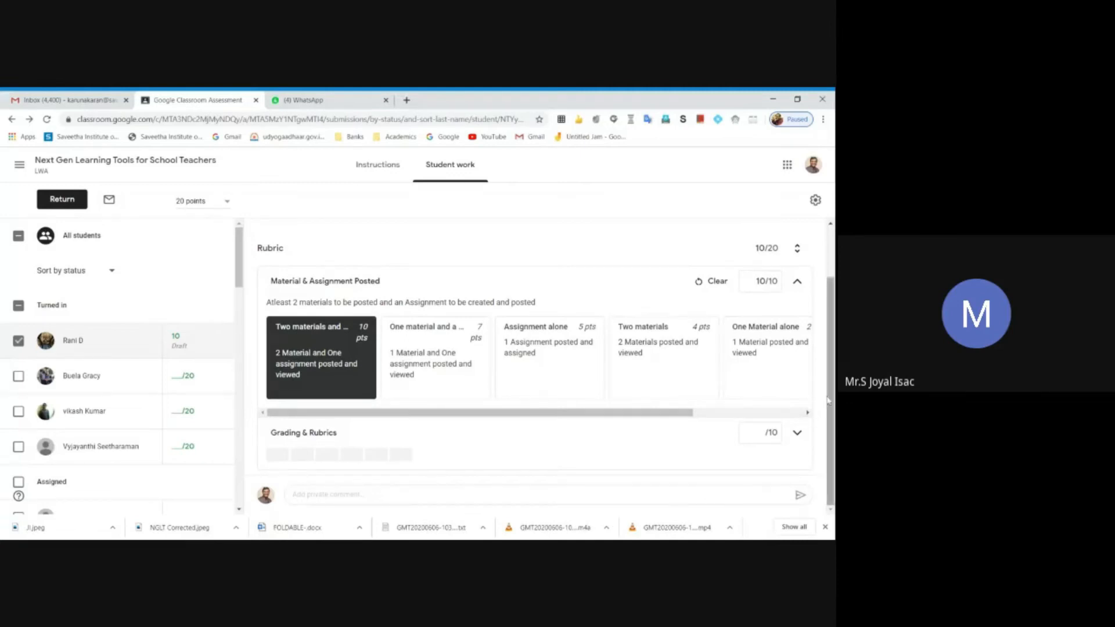
Step: Expand the Grading & Rubrics criterion, award its 0-point Not Graded level, and review the scored rubric
left_click(797, 434)
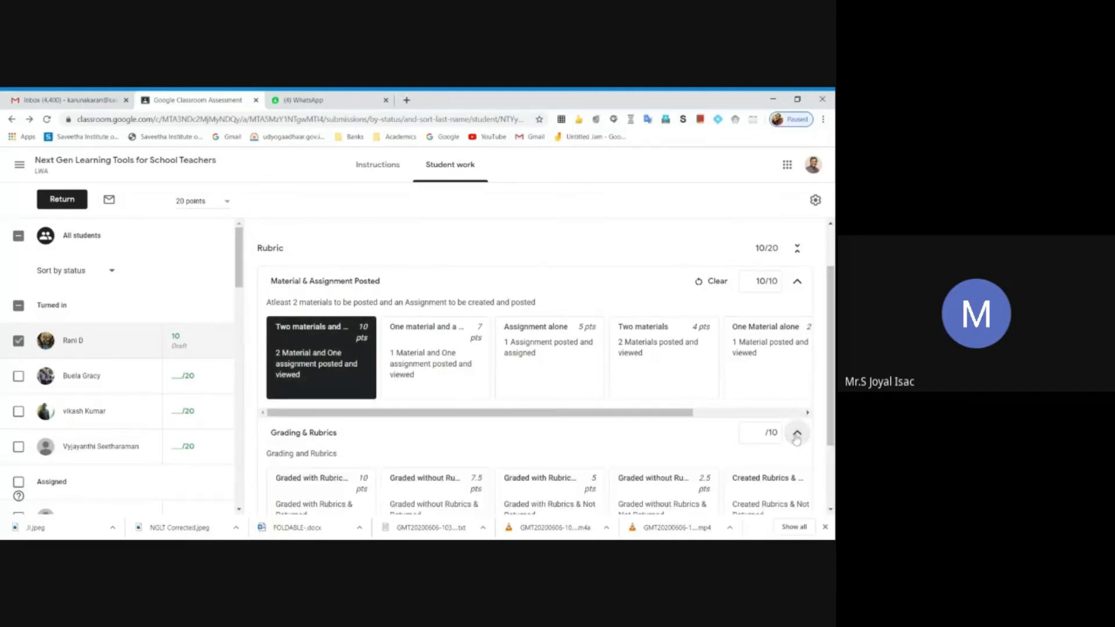
scroll(806, 421, "down", 2)
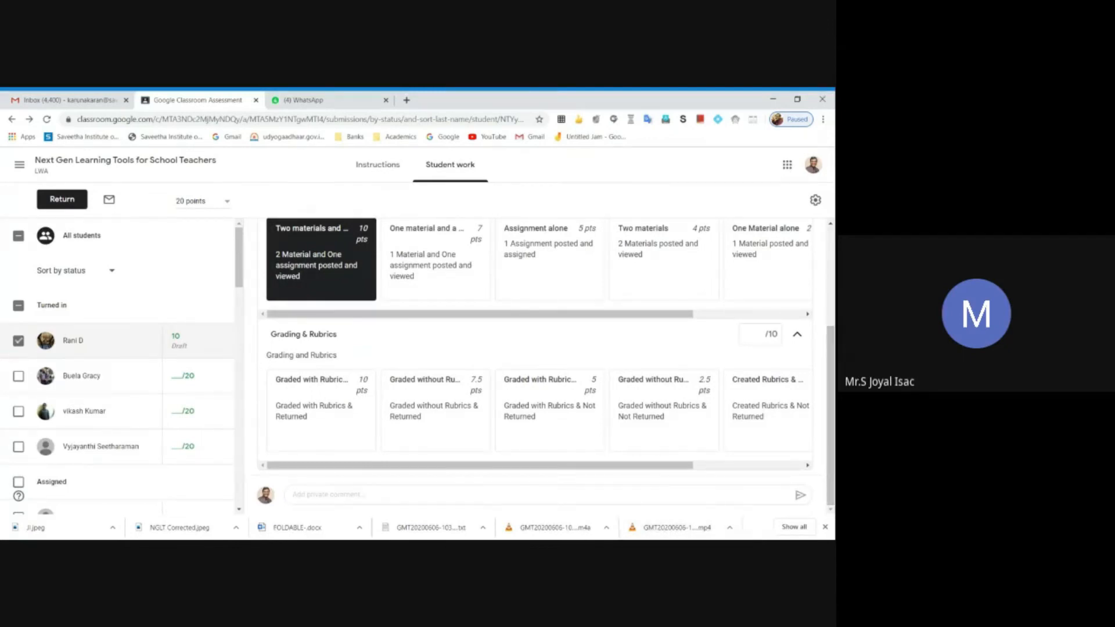
left_click_drag(589, 467, 729, 467)
left_click(740, 396)
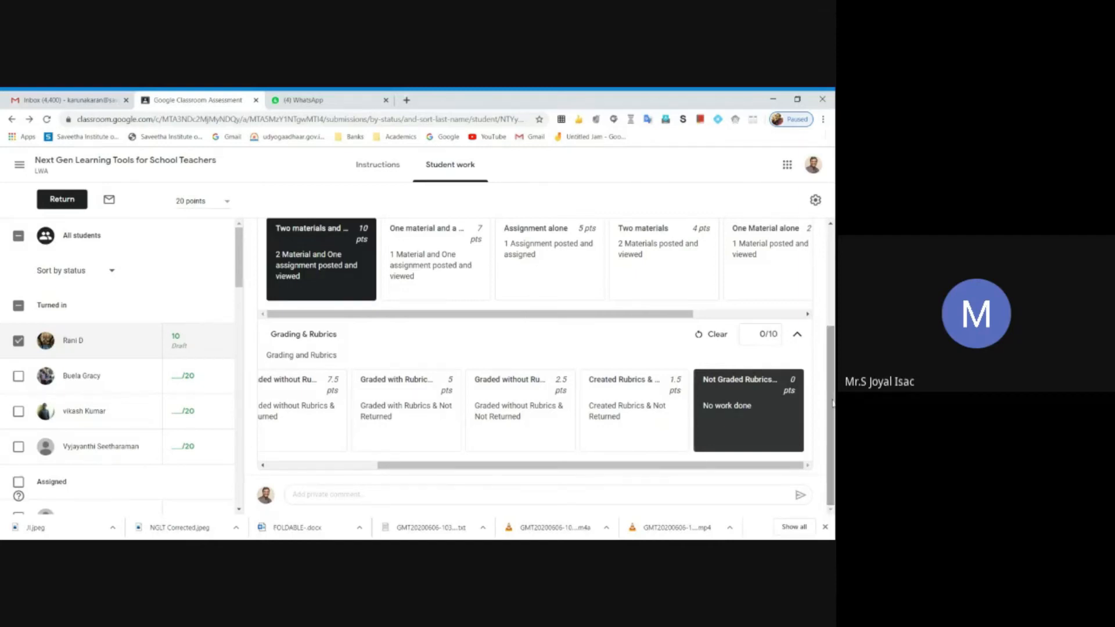
scroll(833, 401, "up", 1)
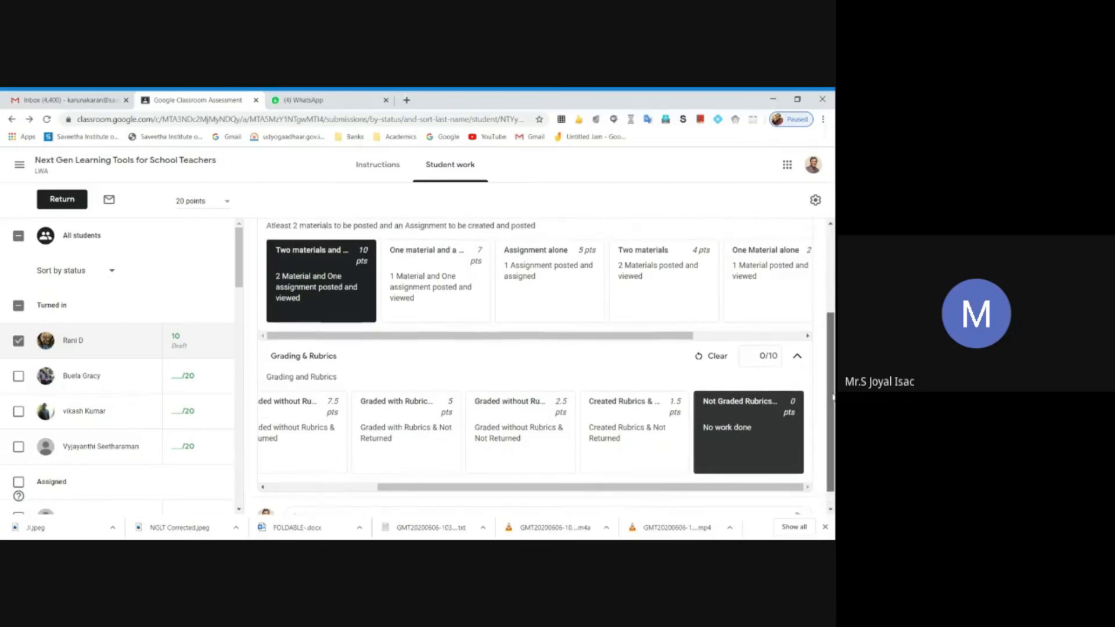
scroll(833, 397, "up", 2)
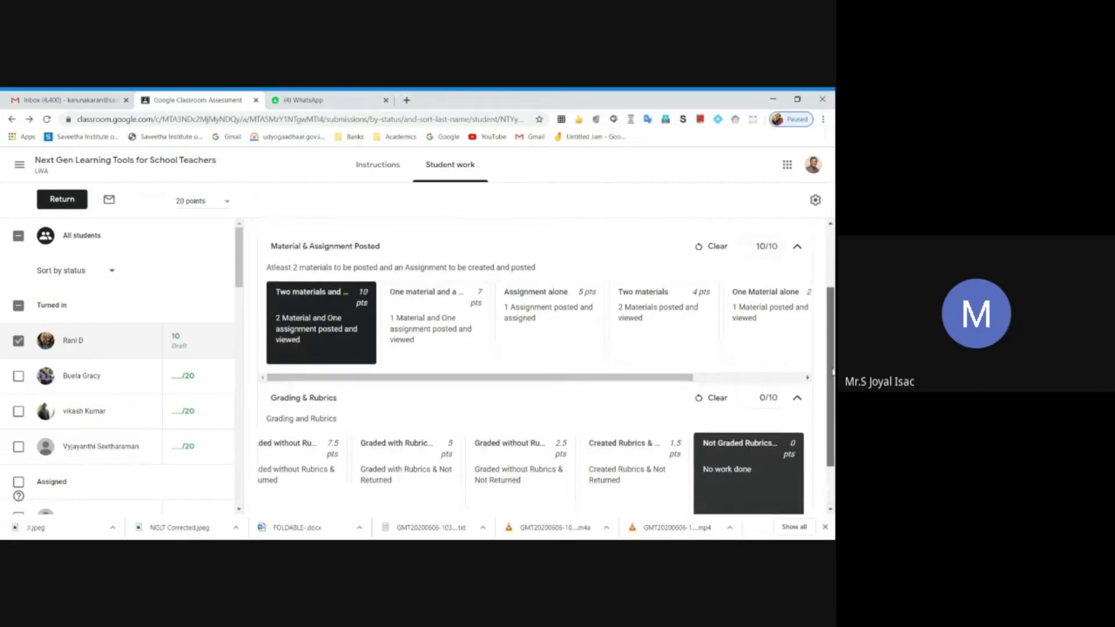
scroll(833, 397, "down", 3)
left_click_drag(833, 397, 833, 280)
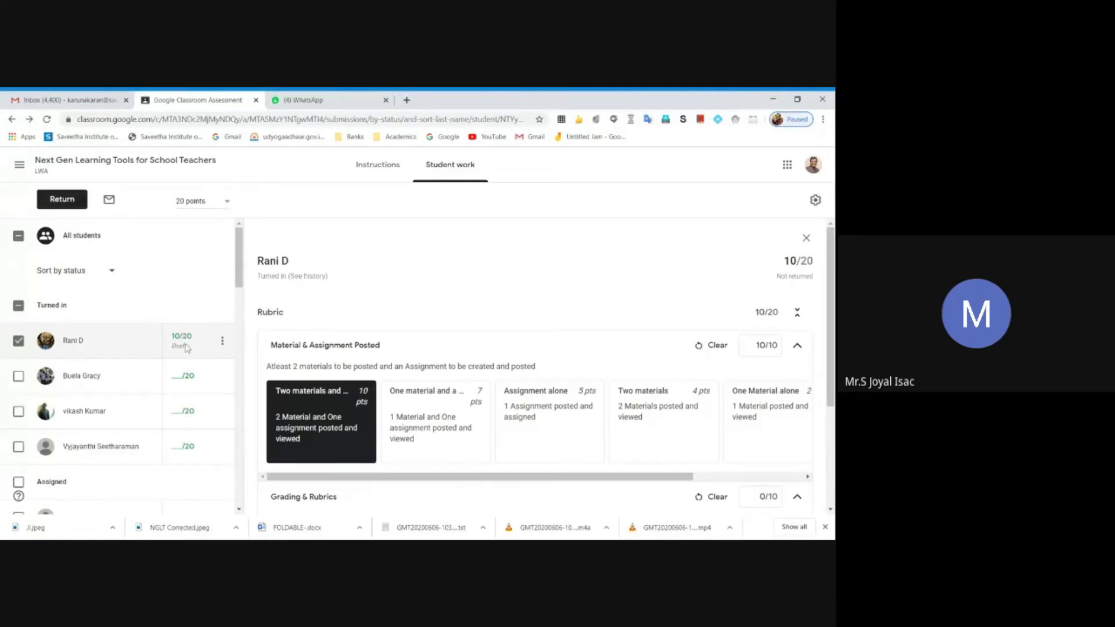
Step: Start returning the student's work with the private comment "You have not submitted the Grading portion", and cancel the return
left_click(223, 342)
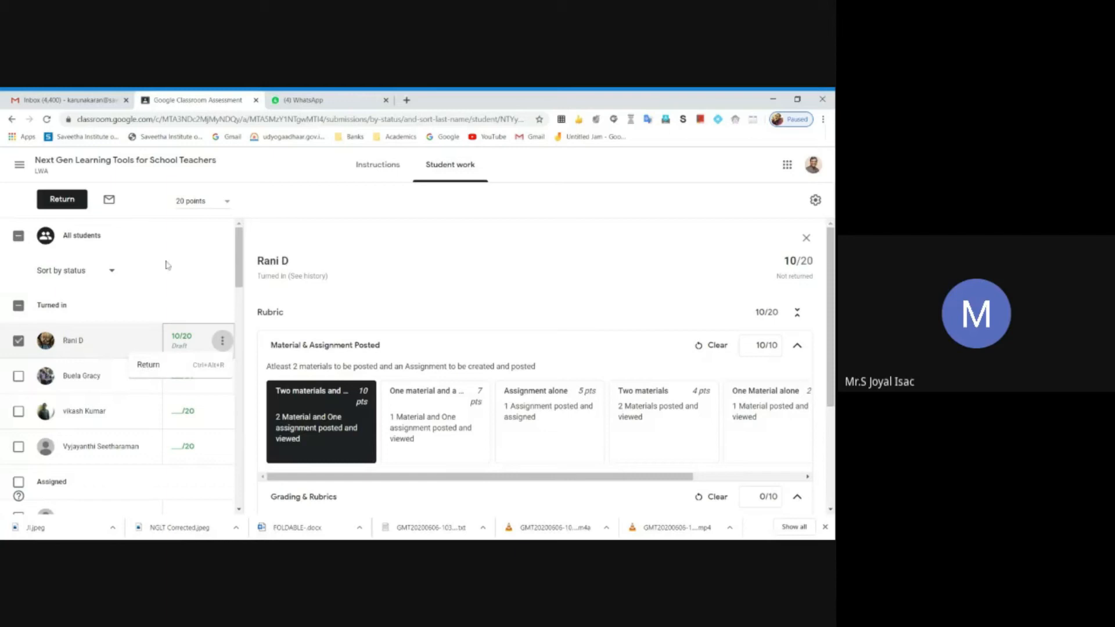
left_click(154, 368)
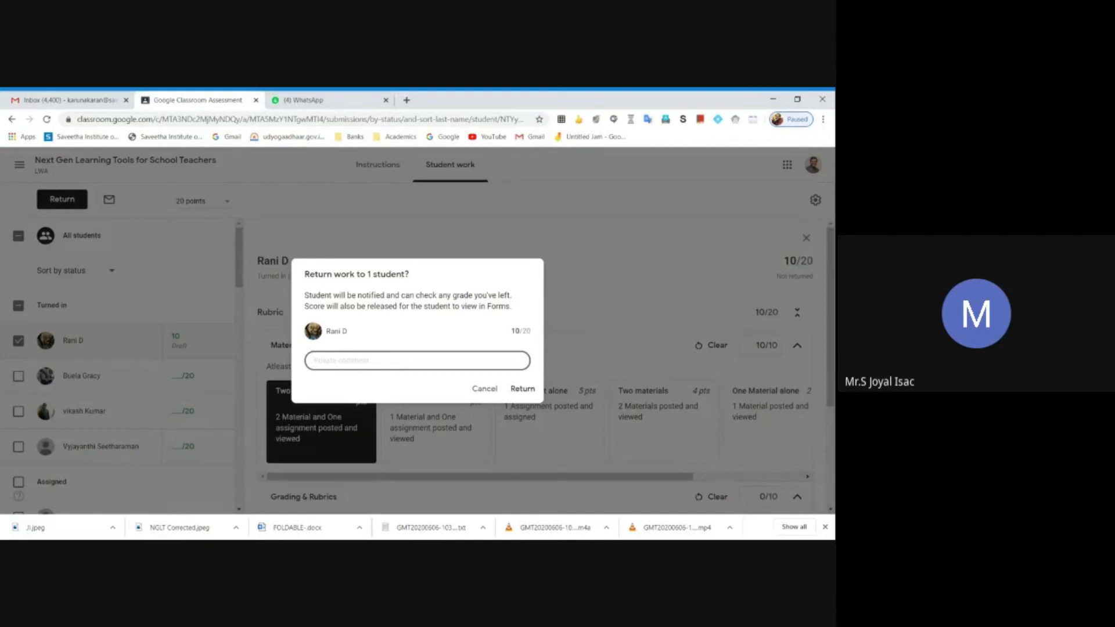
type("You have not submitted the Grading portion")
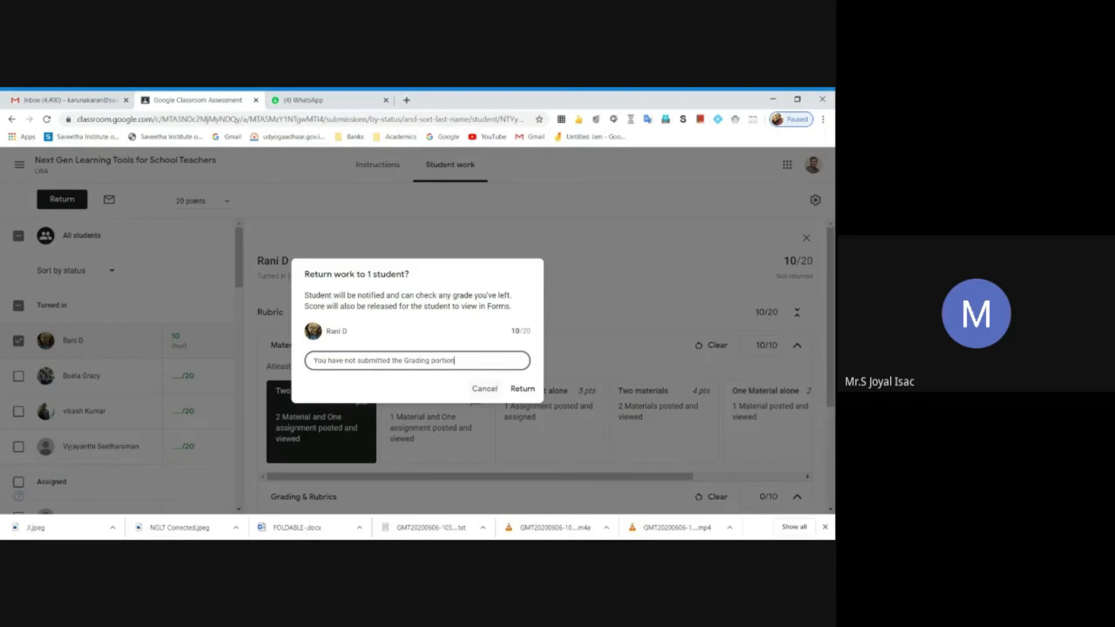
left_click(484, 389)
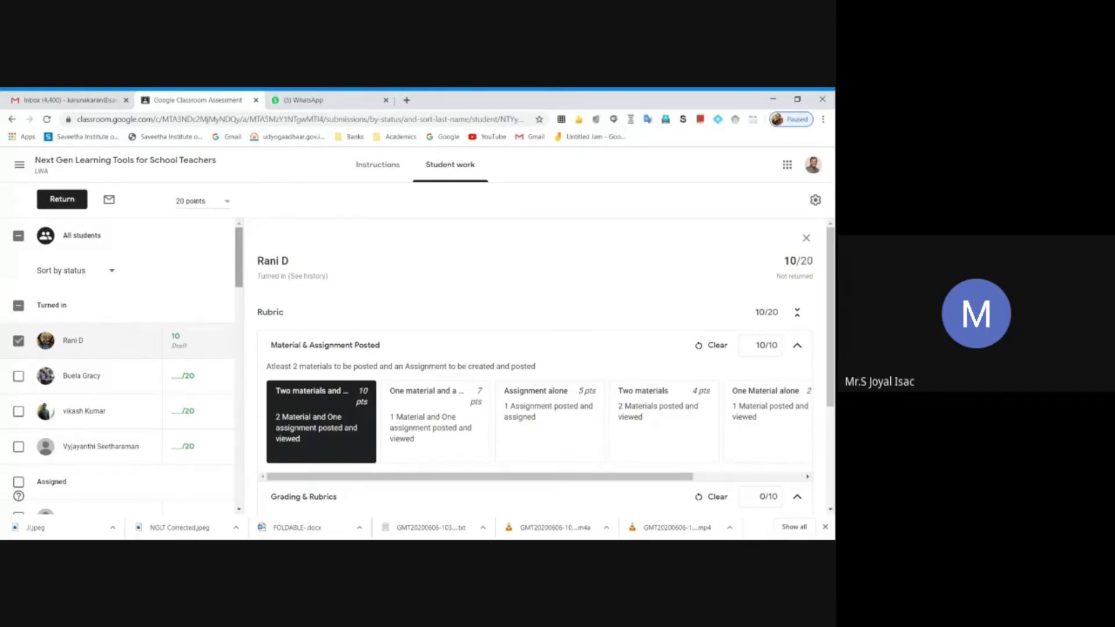
Step: Go to the class list, open the Online course - Art and Skills for Effective Teaching (ASET) class, and view its gradebook
left_click_drag(239, 242, 257, 199)
left_click(19, 165)
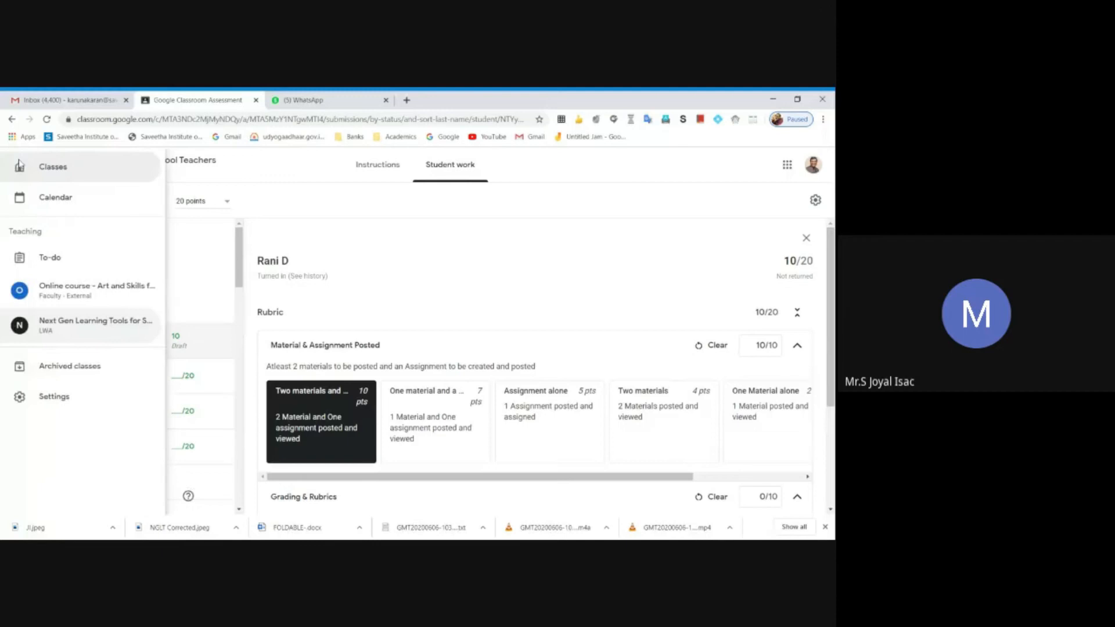
left_click(55, 175)
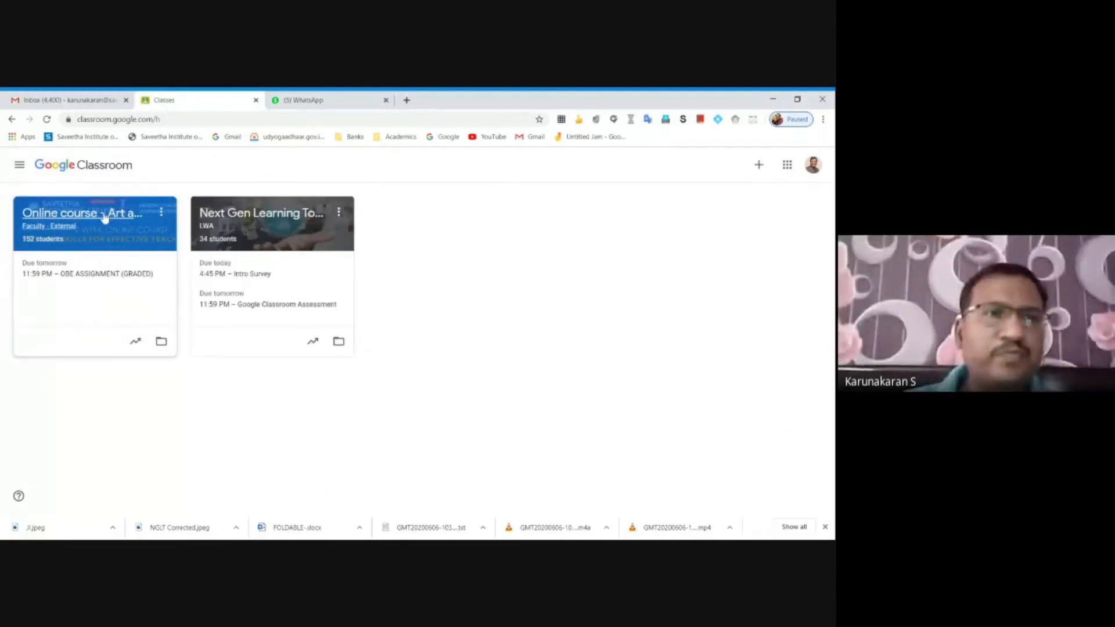
left_click(104, 216)
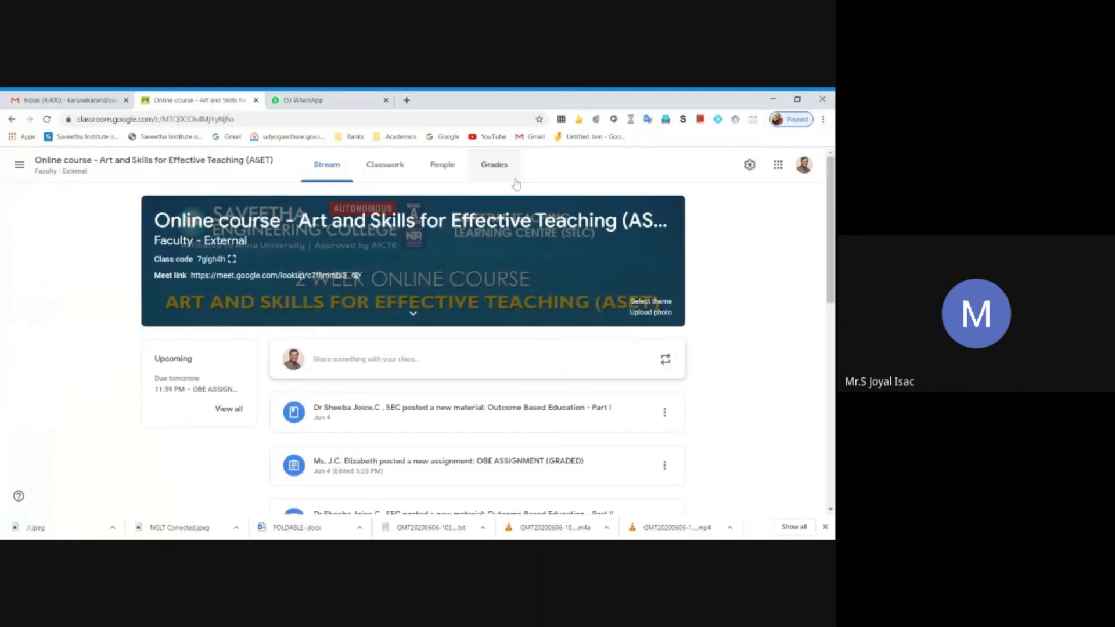
left_click(490, 166)
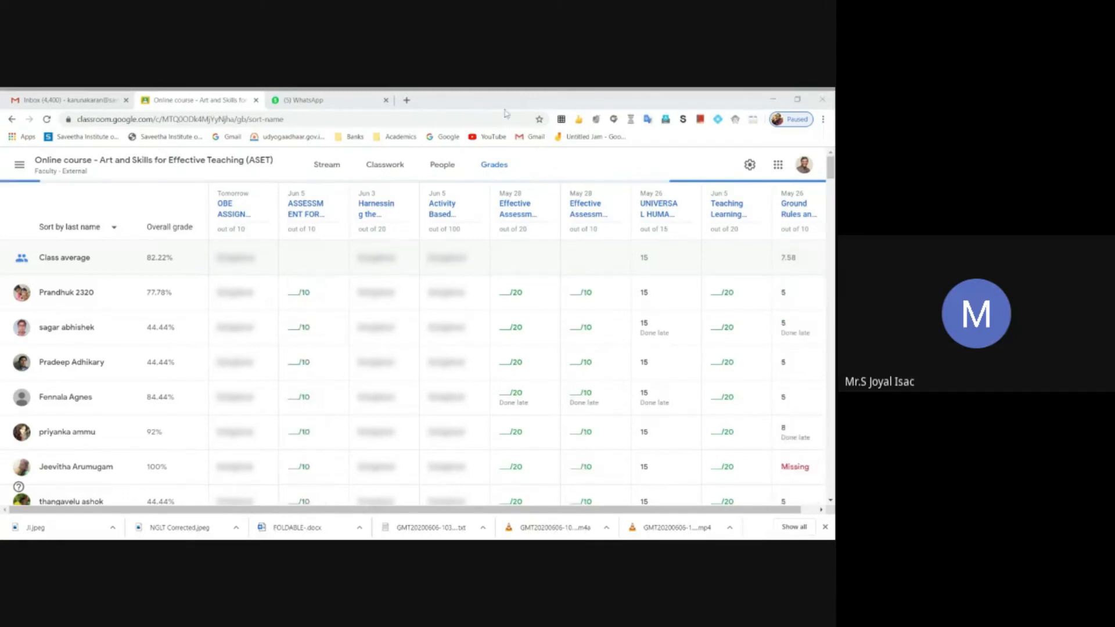
left_click(216, 102)
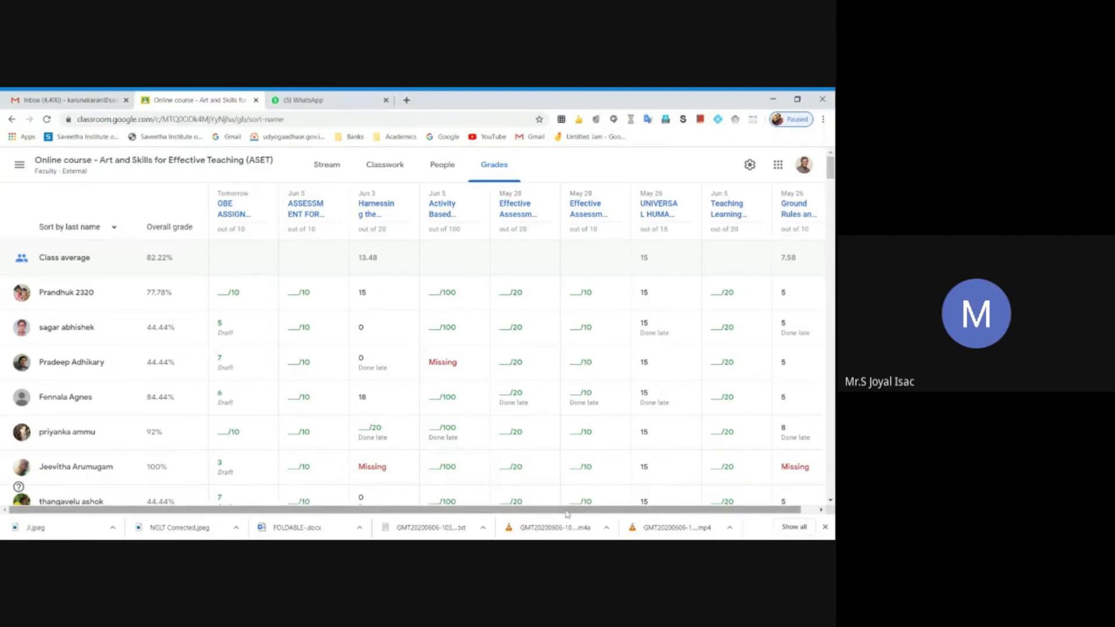
mouse_move(561, 513)
left_mouse_down()
mouse_move(600, 519)
mouse_move(551, 518)
mouse_move(563, 521)
left_mouse_up()
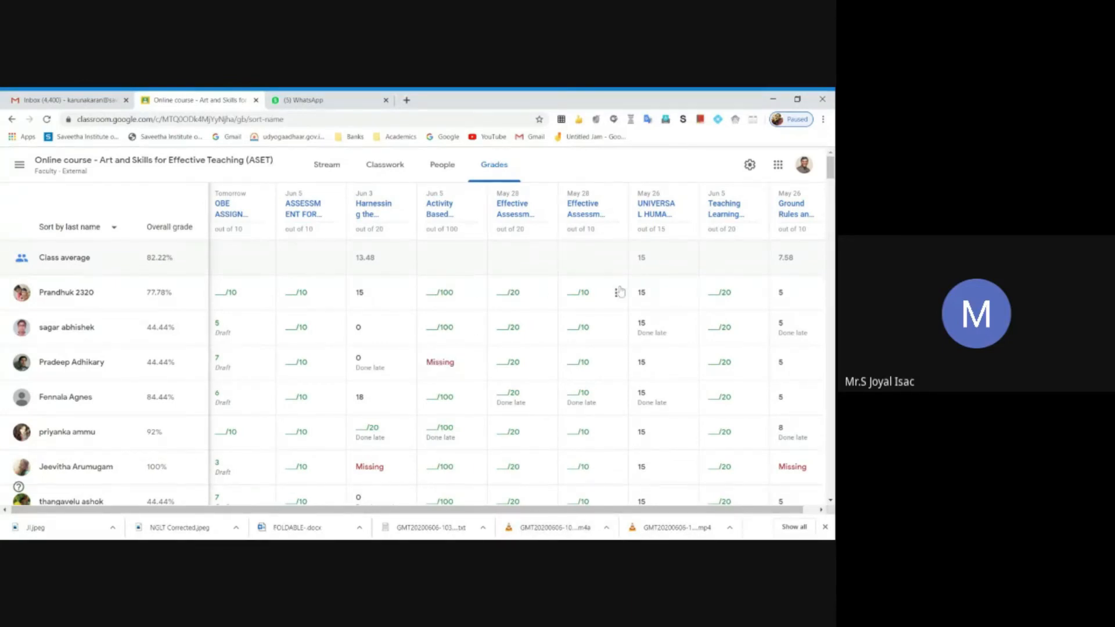
Step: Open the first student's grade in the May 26 assignment out of 15 for editing, leave it as is, and look across the gradebook
left_click(646, 296)
left_click(646, 296)
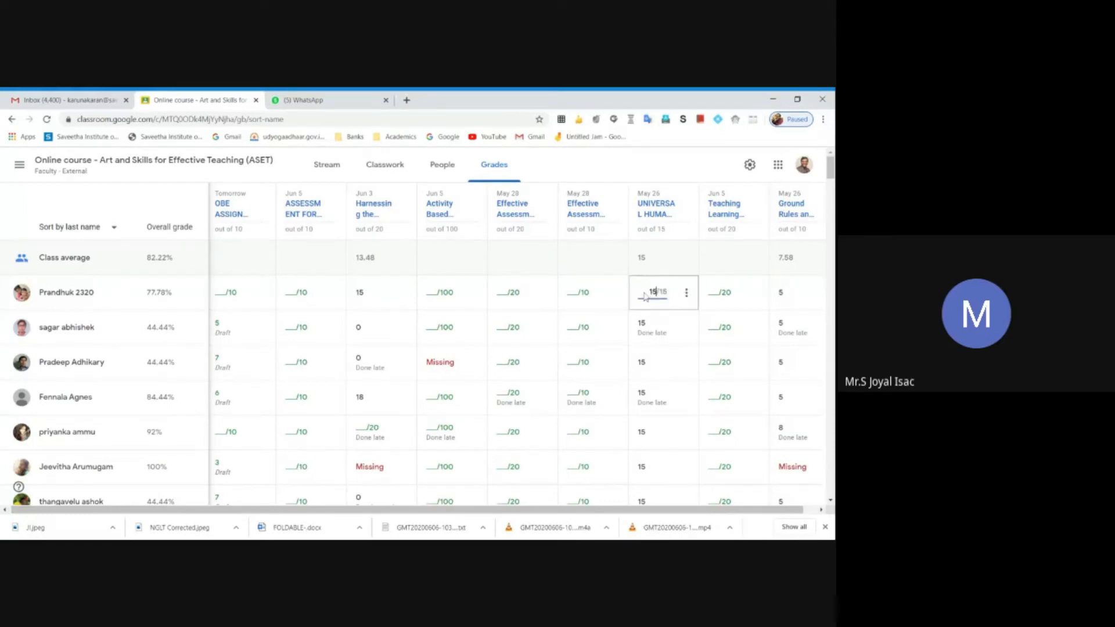
left_click(592, 262)
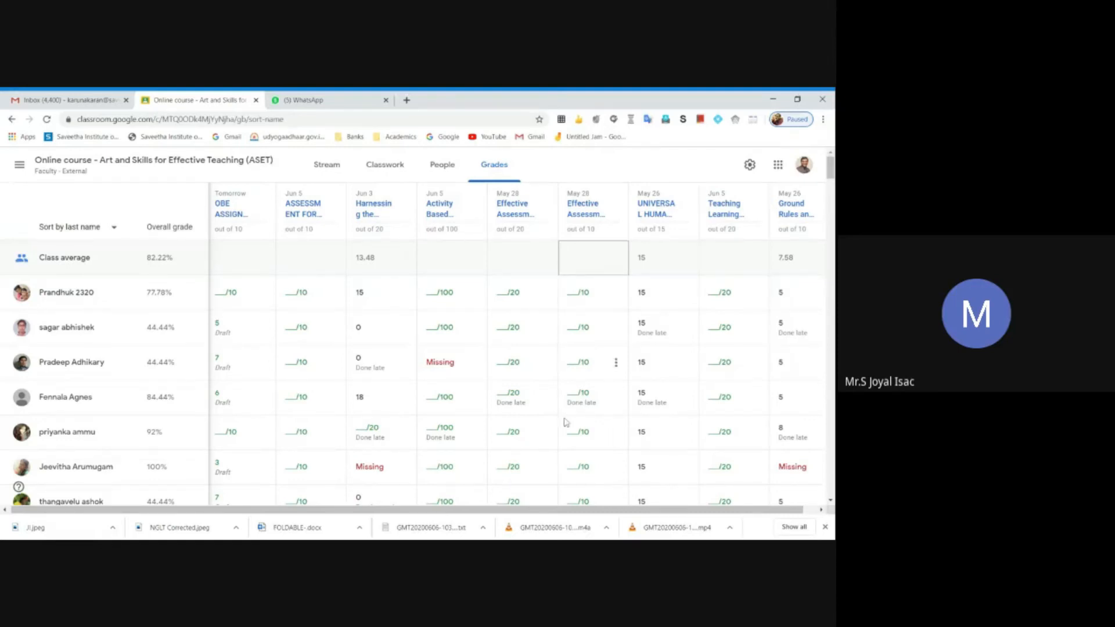
left_click_drag(579, 514, 504, 515)
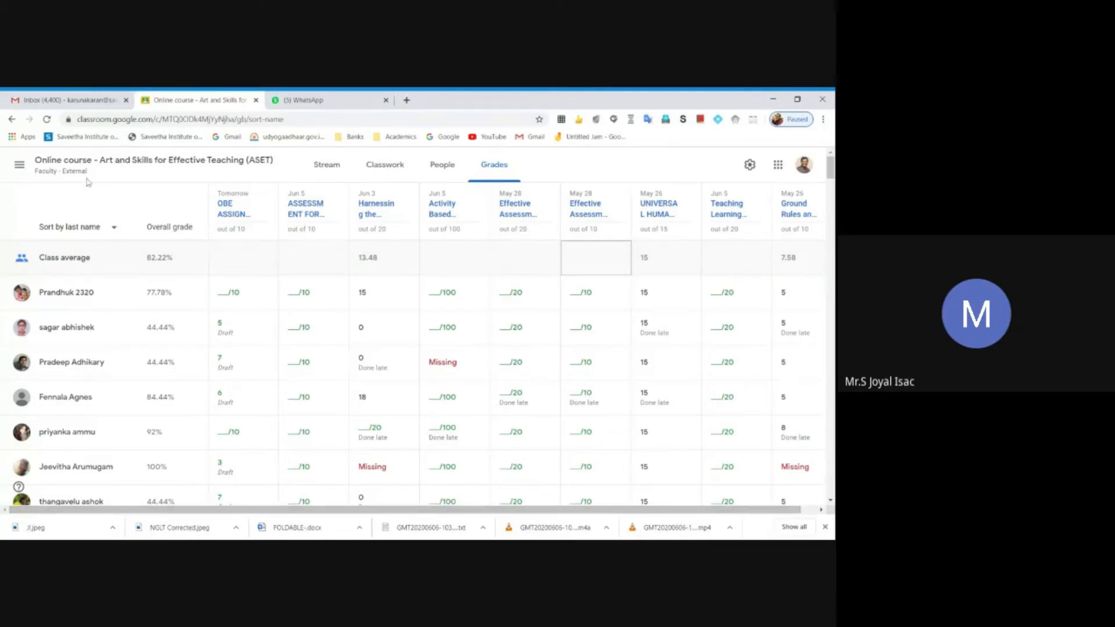
Step: Go back to the class list and open the Next Gen Learning Tools for School Teachers class stream
left_click(19, 166)
left_click(63, 175)
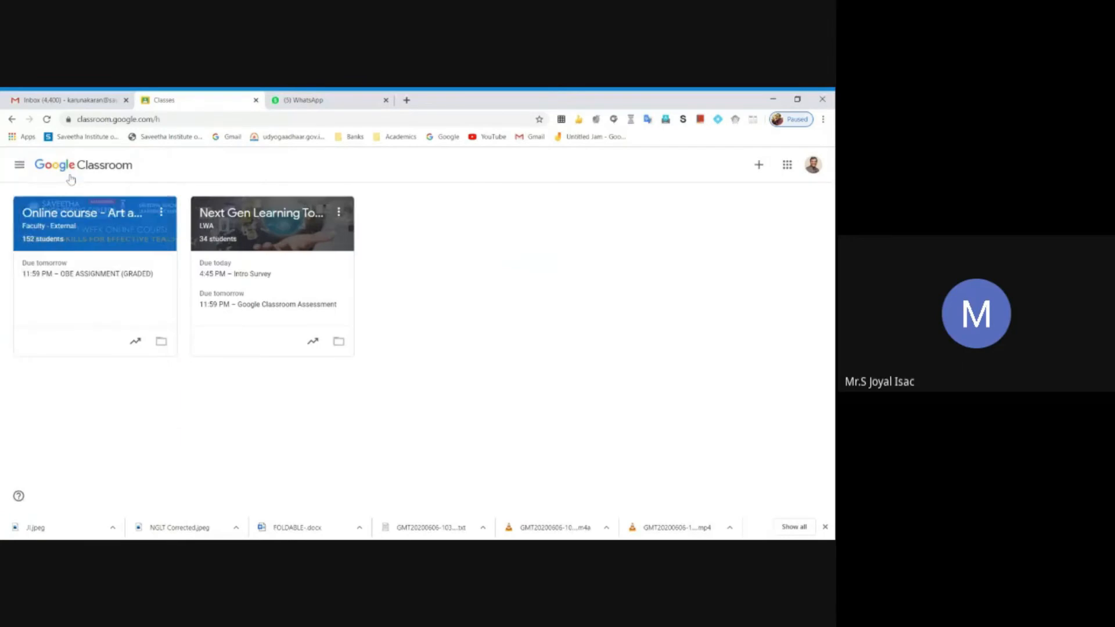
left_click(270, 225)
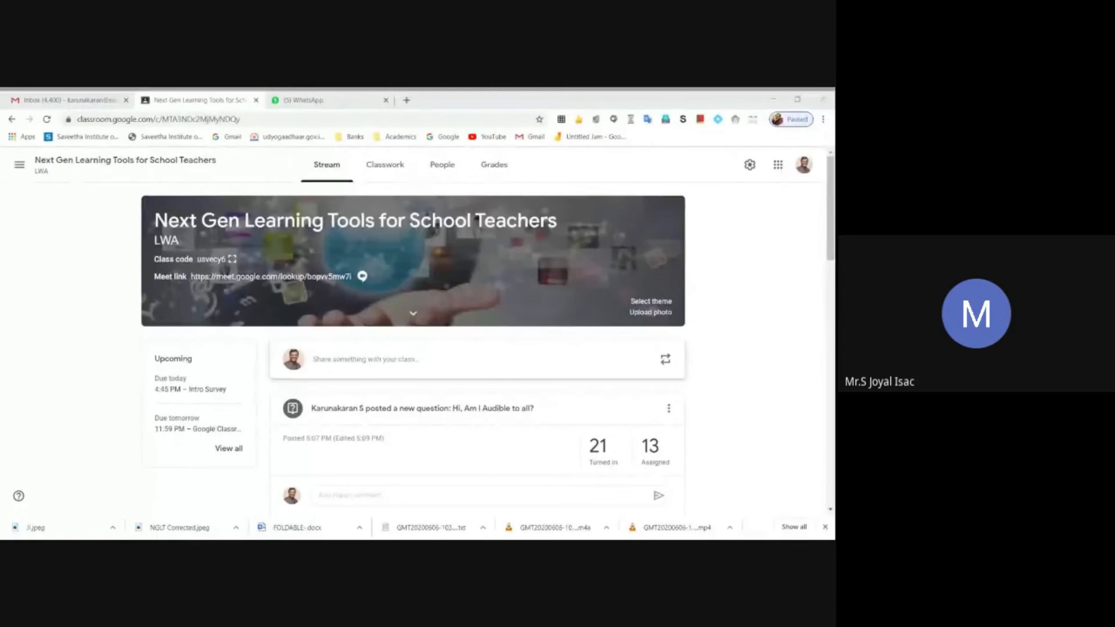
key("alt+Tab")
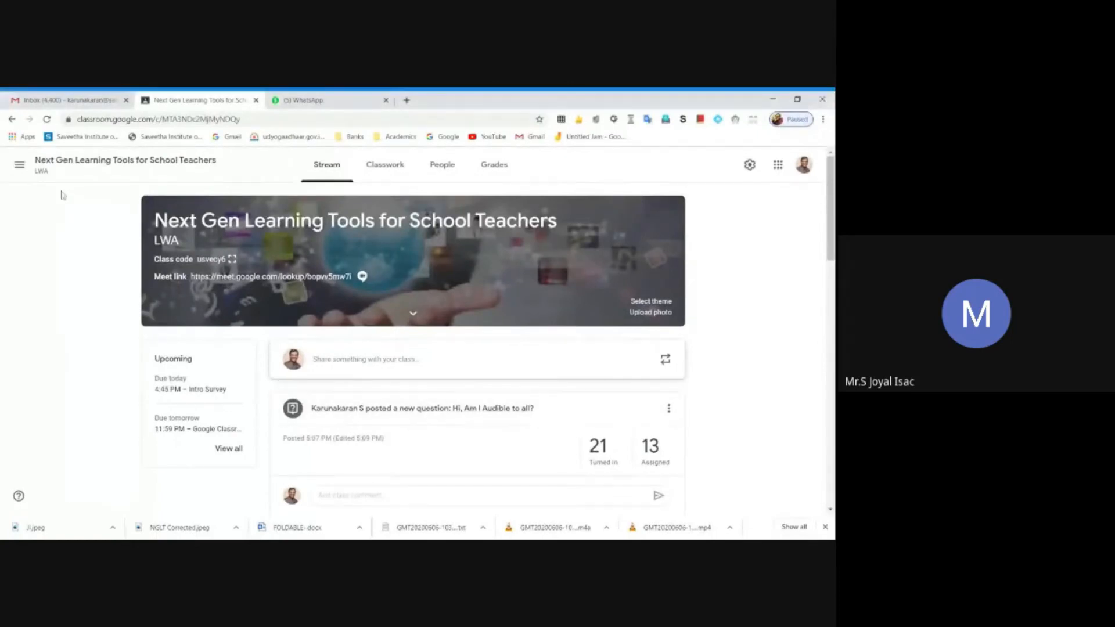
Step: Switch to the Online course - Art and Skills for Effective Teaching (ASET) class and look through its student grades
left_click(19, 168)
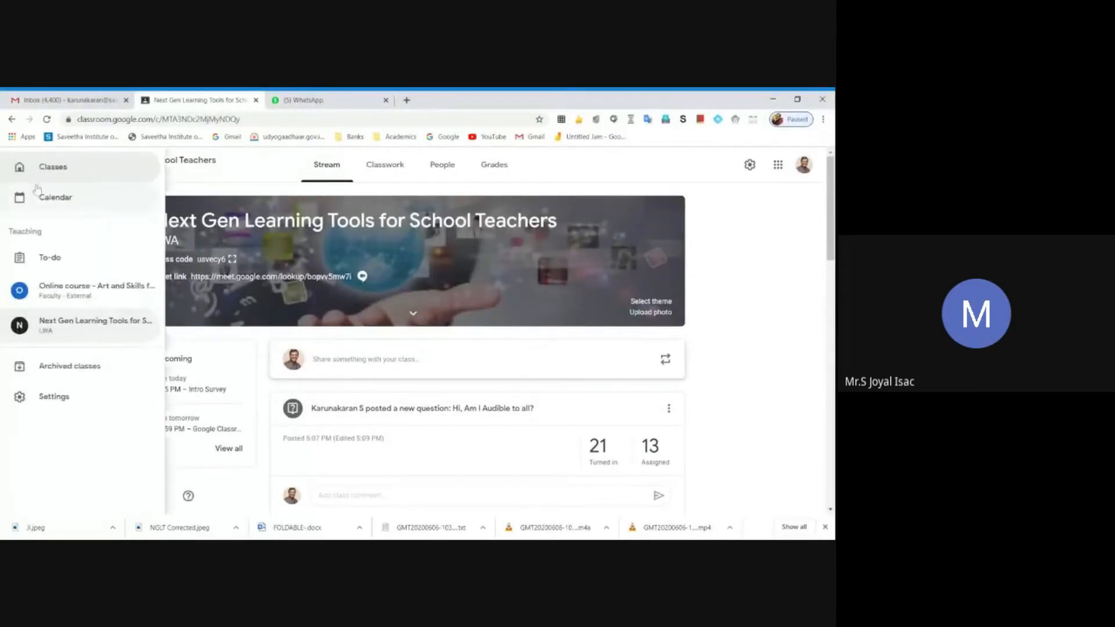
left_click(74, 290)
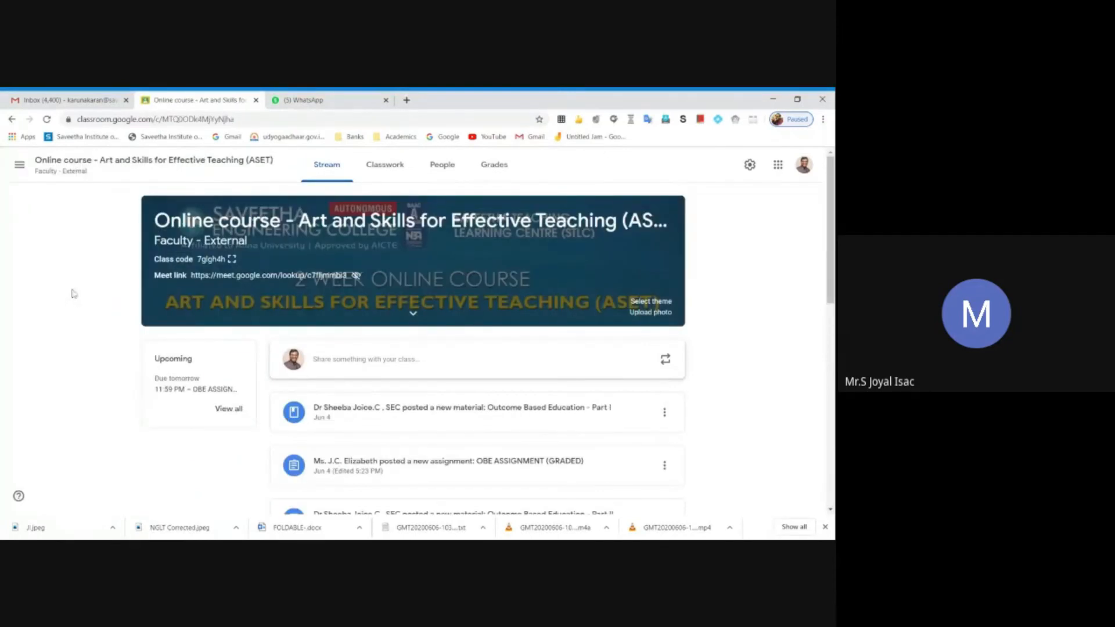
left_click(497, 168)
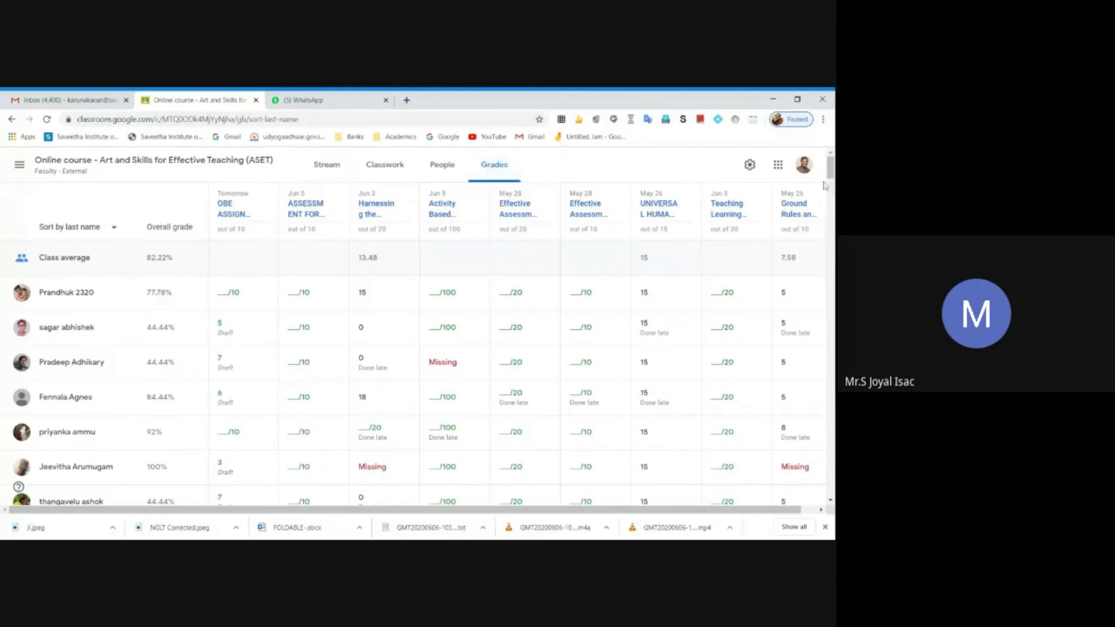
mouse_move(831, 169)
left_mouse_down()
mouse_move(831, 485)
mouse_move(831, 166)
left_mouse_up()
left_click(495, 518)
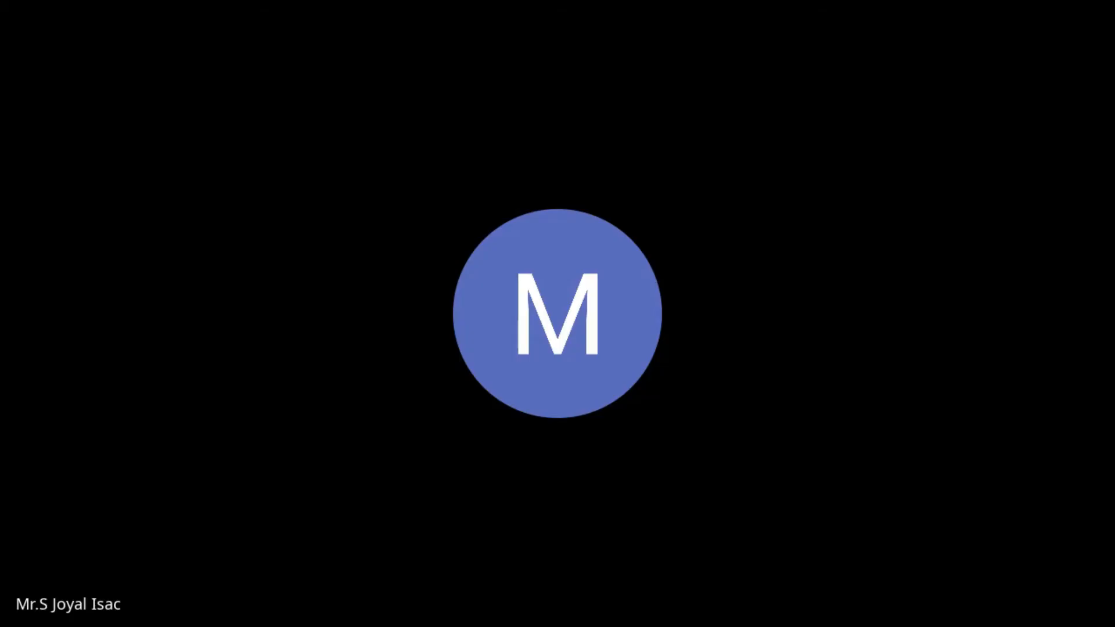